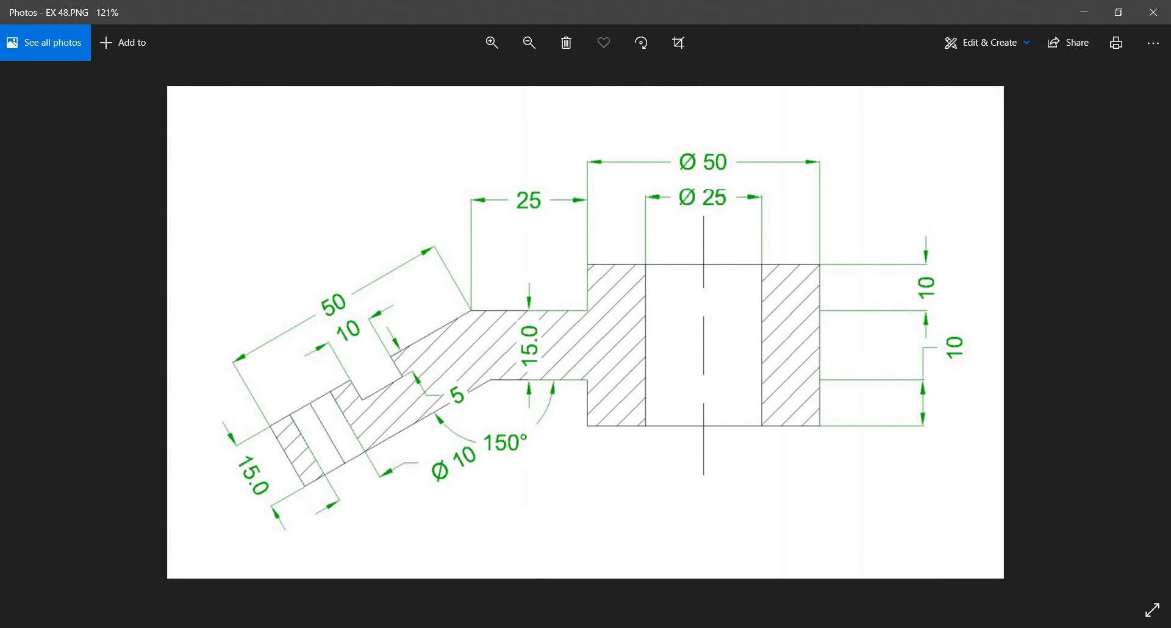
Switch to AutoCAD and draw a rectangle 50 wide and 35 high.
{"action": "mouse_move", "coordinate": [470, 627]}
{"action": "left_click", "coordinate": [628, 418]}
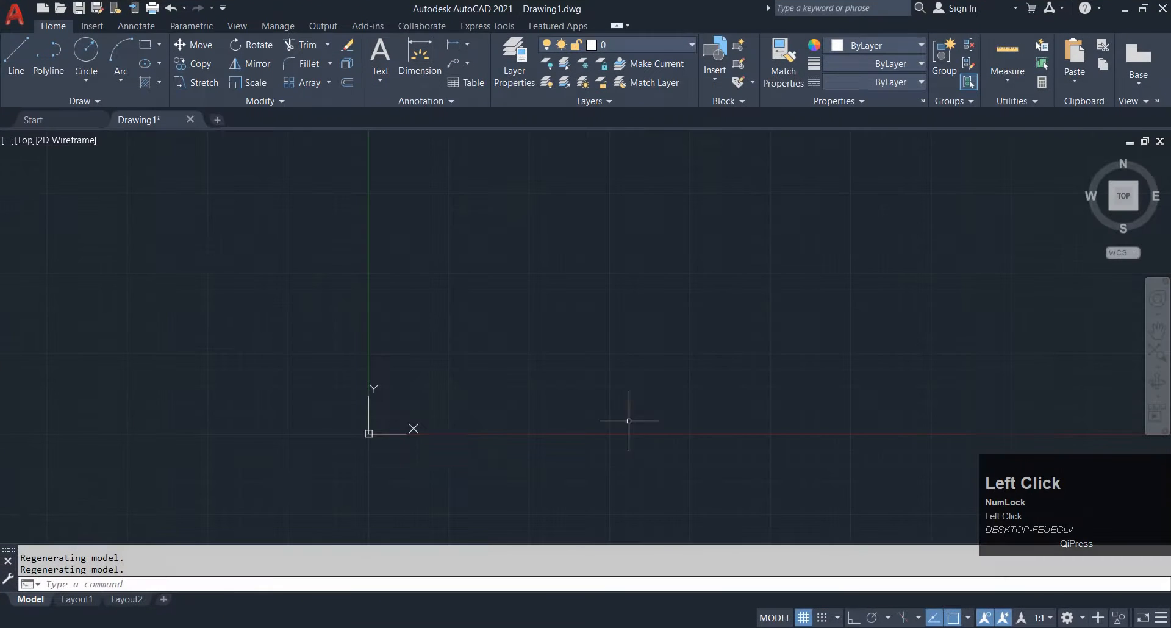
{"action": "middle_click_drag", "start_coordinate": [627, 419], "coordinate": [609, 389]}
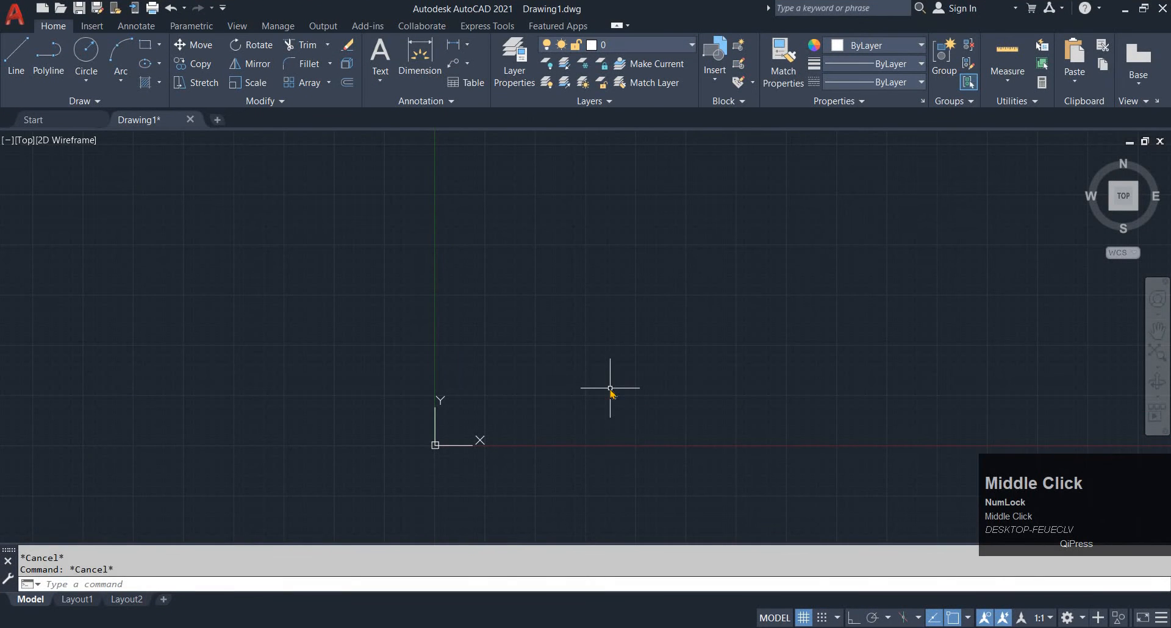
{"action": "type", "text": "rec"}
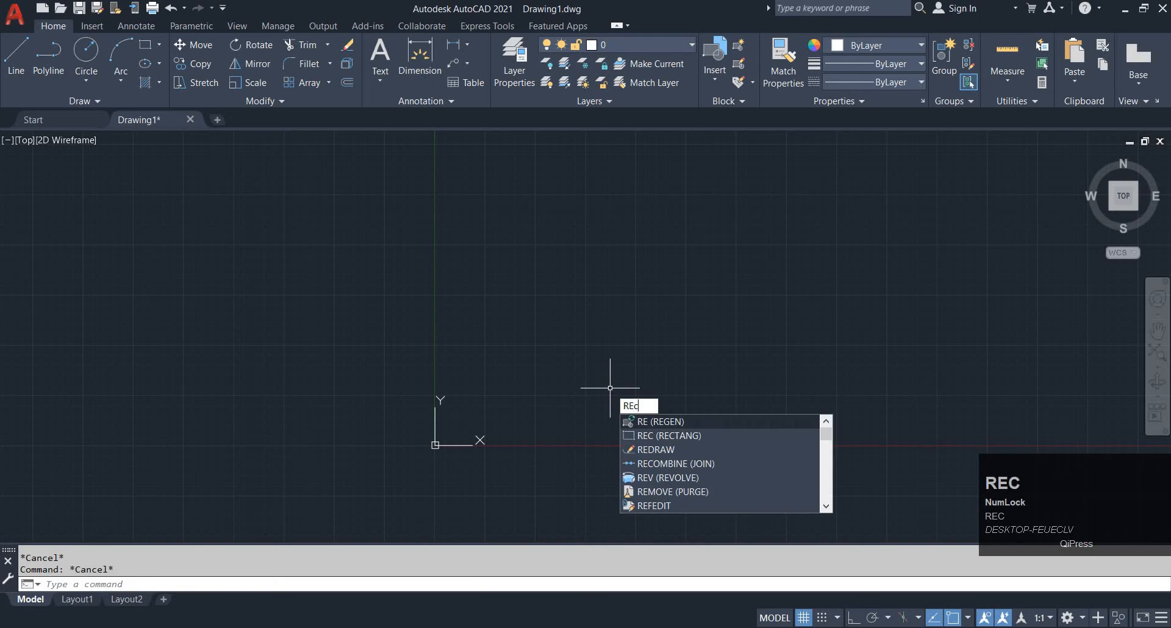
{"action": "key", "text": "space"}
{"action": "left_click", "coordinate": [549, 279]}
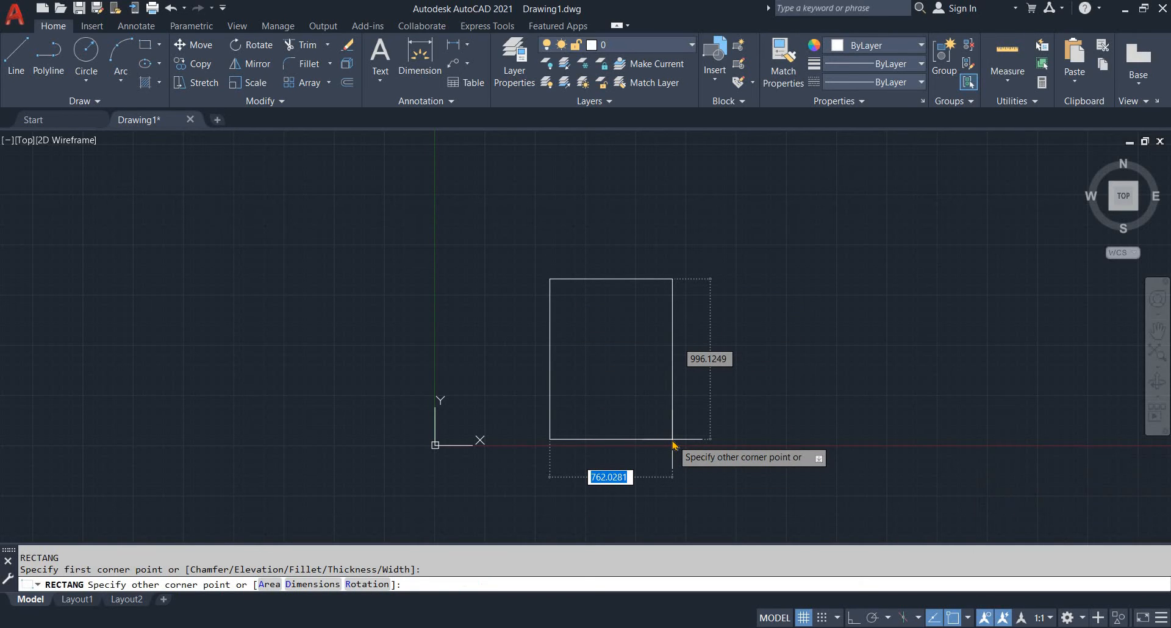
{"action": "type", "text": "50"}
{"action": "key", "text": "Tab"}
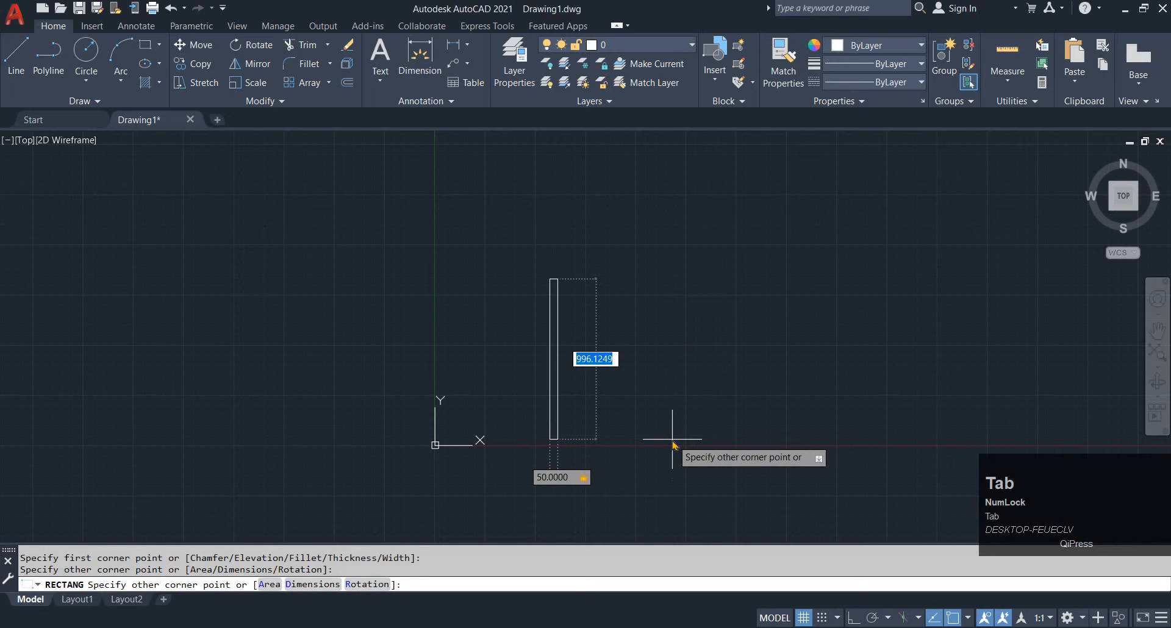
{"action": "type", "text": "35"}
{"action": "key", "text": "space"}
{"action": "key", "text": "Escape"}
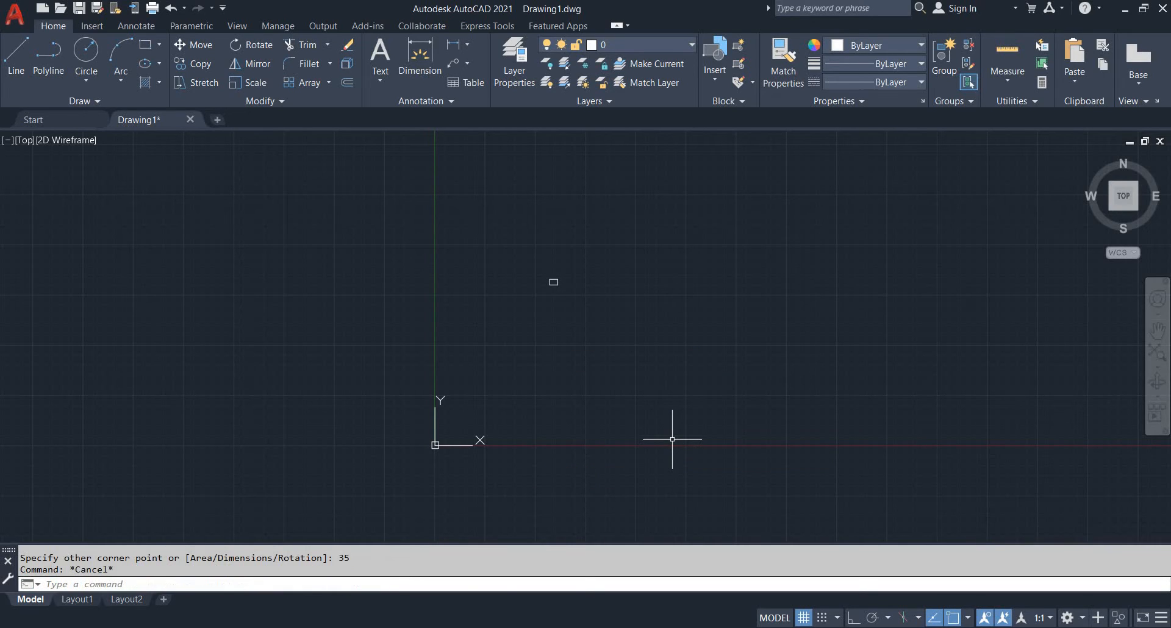
Zoom to the drawing extents and frame the whole rectangle in the view.
{"action": "key", "text": "Escape"}
{"action": "type", "text": "z"}
{"action": "key", "text": "space"}
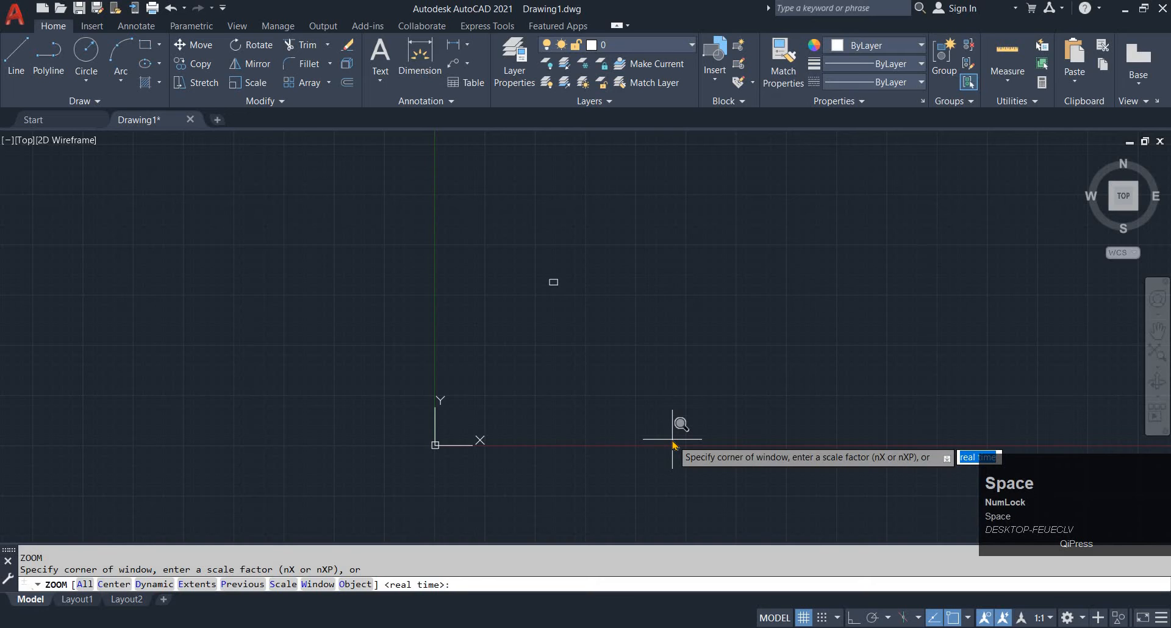
{"action": "type", "text": "e"}
{"action": "key", "text": "space"}
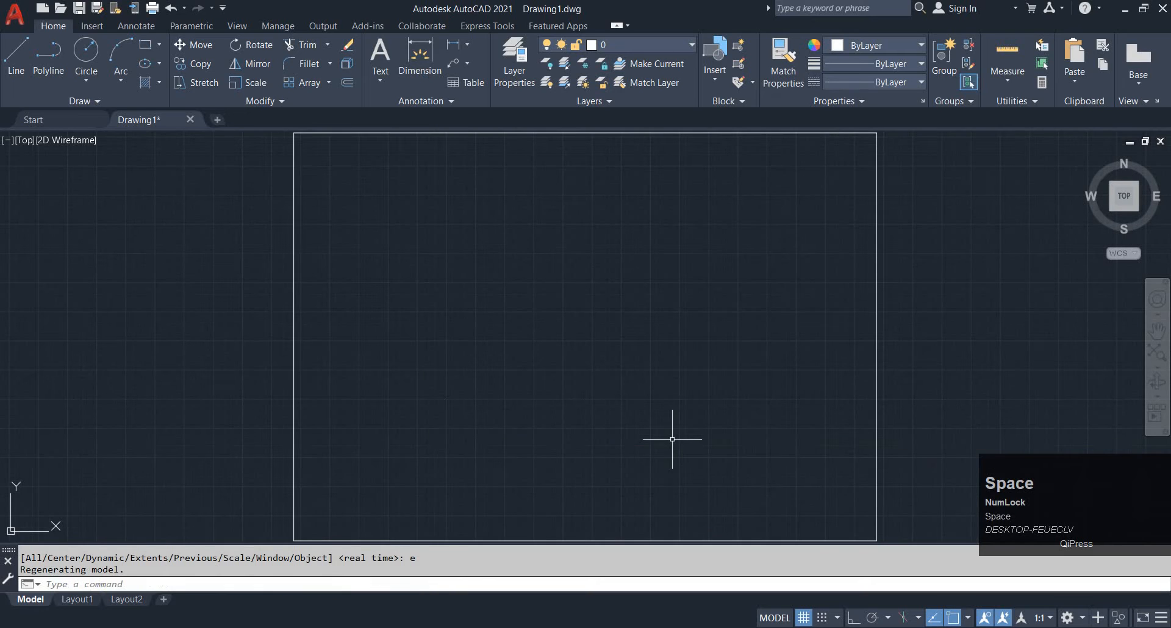
{"action": "left_click", "coordinate": [1064, 505]}
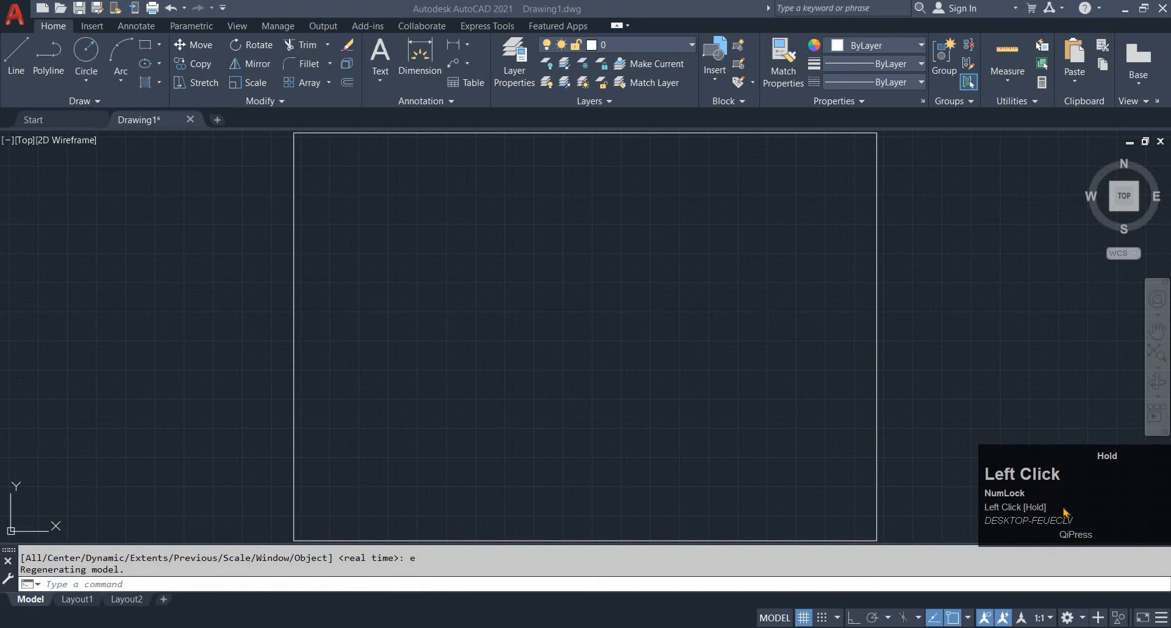
{"action": "scroll", "coordinate": [832, 376], "scroll_direction": "down", "scroll_amount": 4}
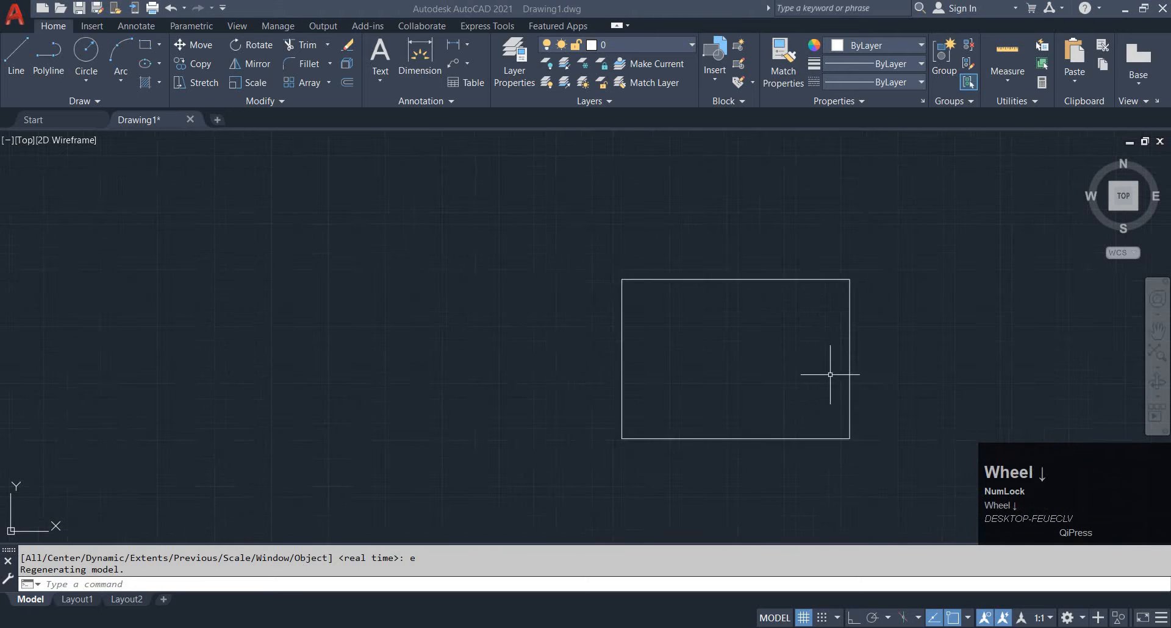
{"action": "middle_click", "coordinate": [833, 377]}
{"action": "scroll", "coordinate": [594, 361], "scroll_direction": "up", "scroll_amount": 4}
{"action": "middle_click_drag", "start_coordinate": [762, 367], "coordinate": [630, 362]}
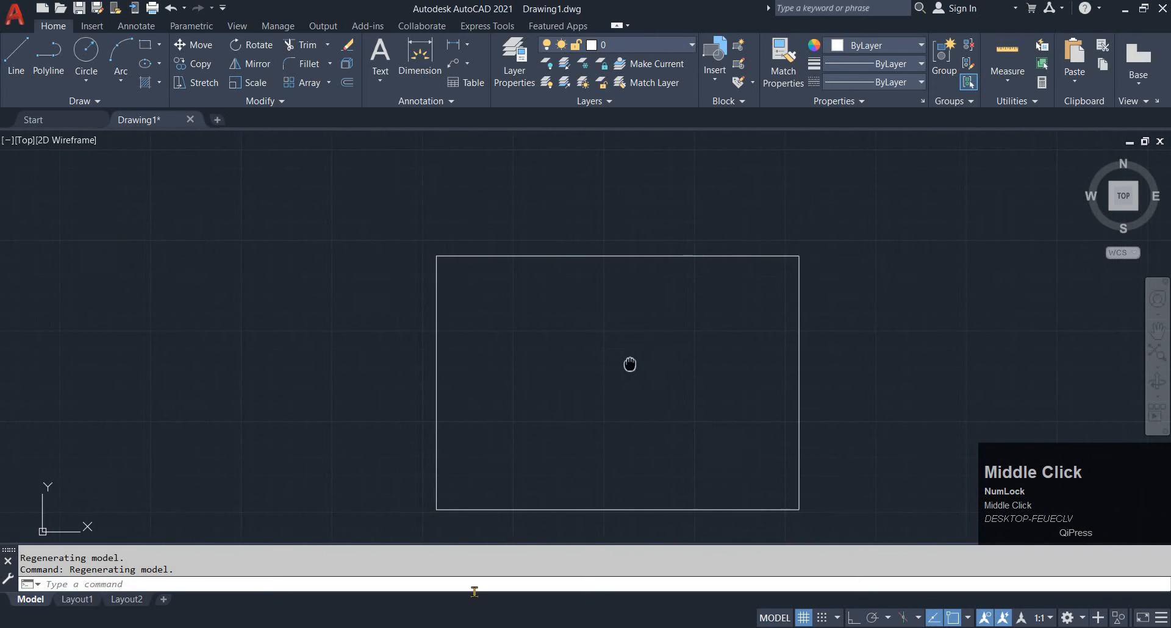
Check the hub in the EX 48 reference image and draw a vertical centre line from the rectangle's top midpoint past its bottom edge.
{"action": "left_click", "coordinate": [685, 303]}
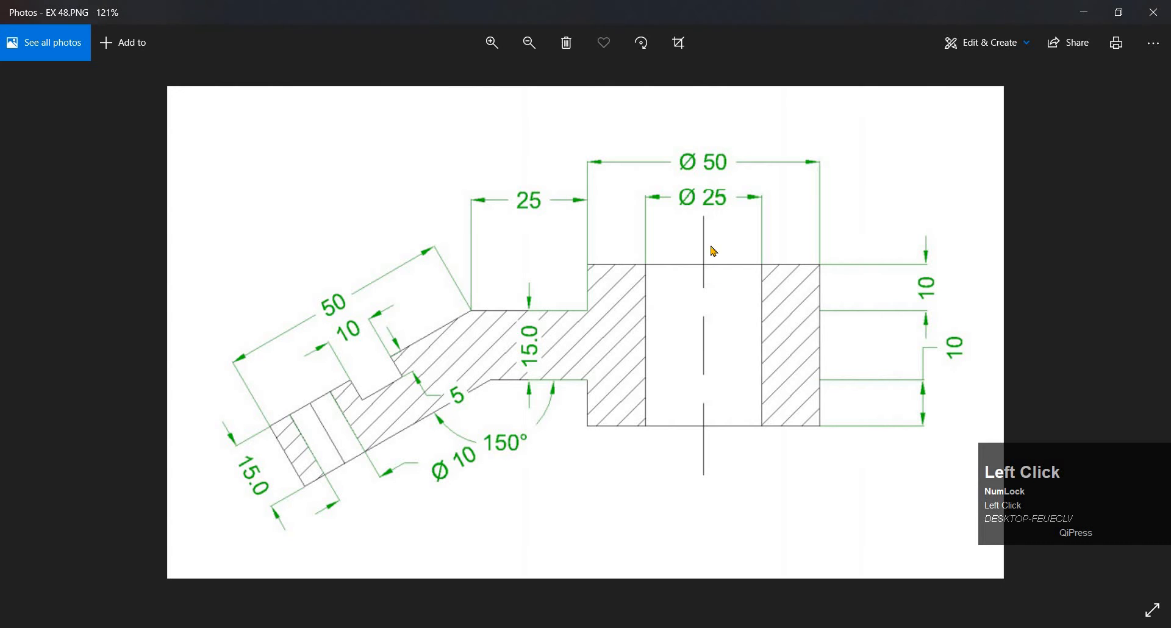
{"action": "mouse_move", "coordinate": [469, 627]}
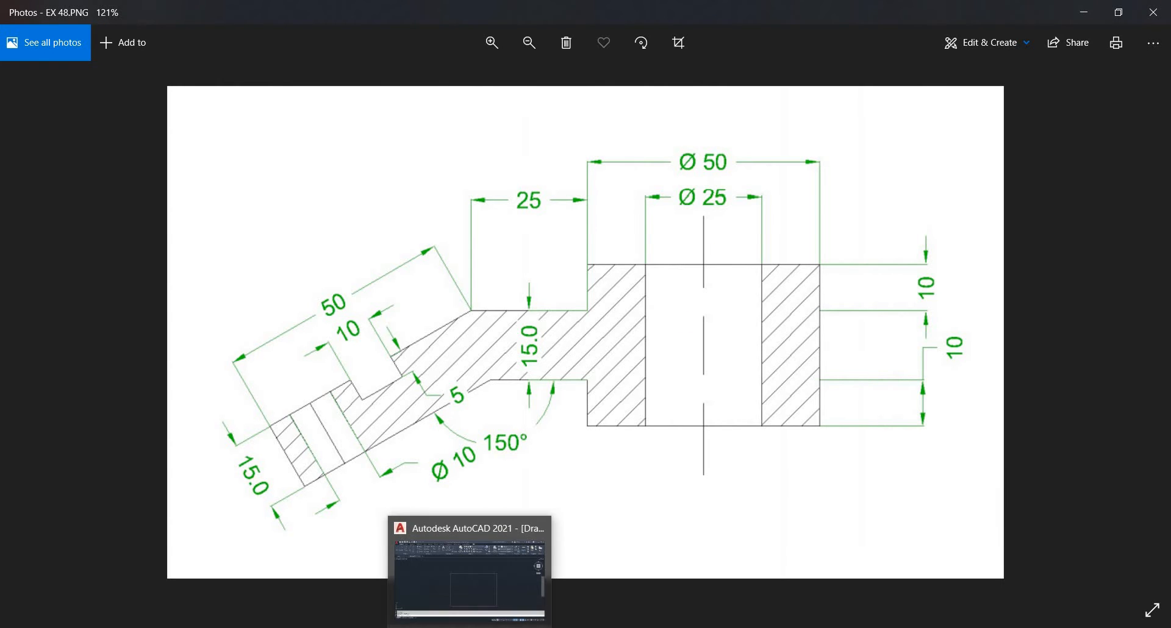
{"action": "left_click", "coordinate": [469, 625]}
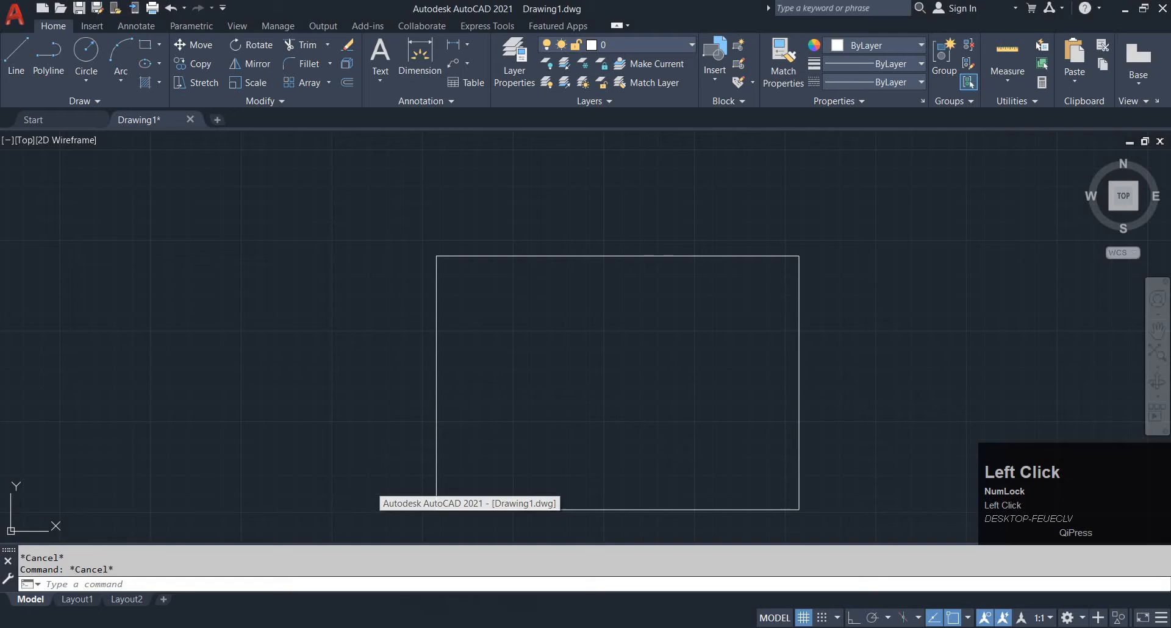
{"action": "middle_click", "coordinate": [650, 327]}
{"action": "type", "text": "L"}
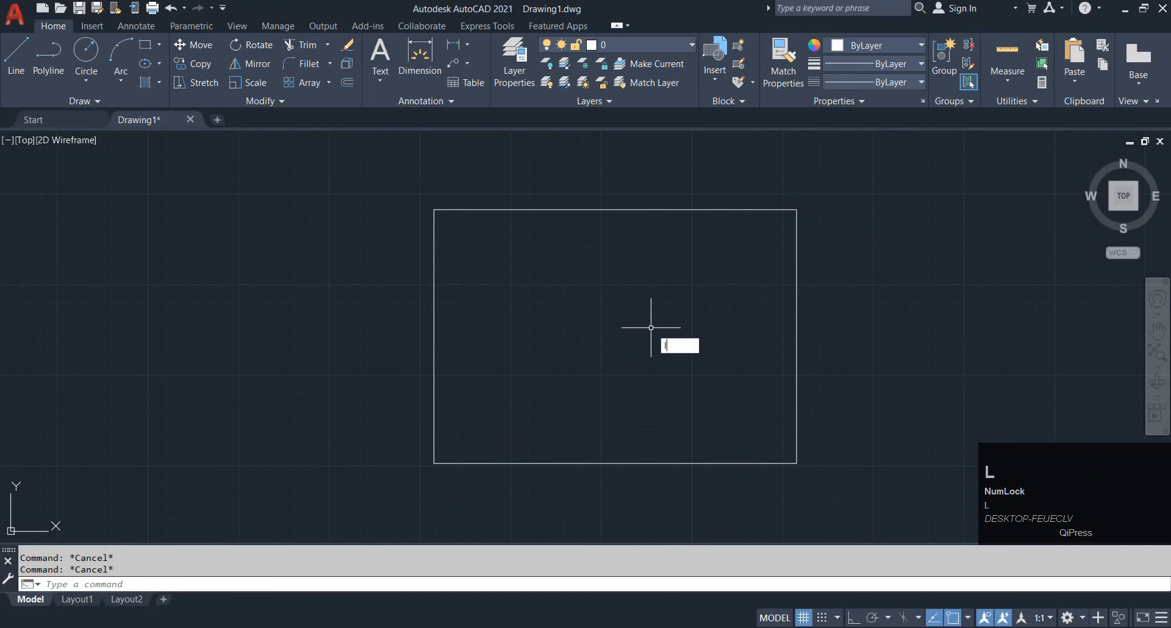
{"action": "key", "text": "space"}
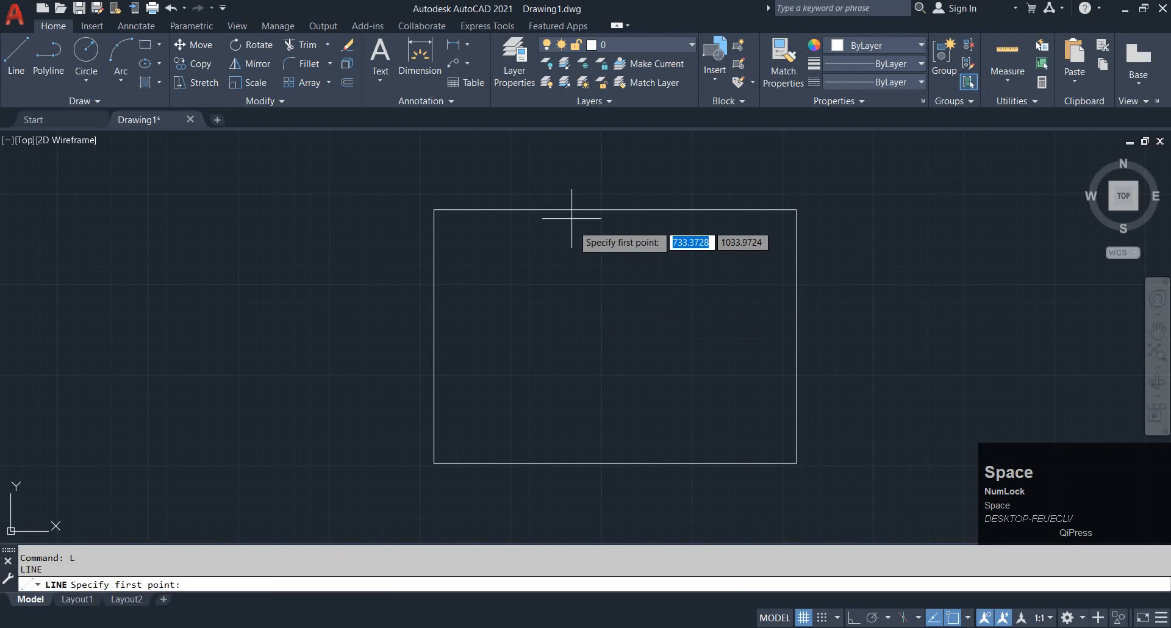
{"action": "left_click", "coordinate": [616, 209]}
{"action": "middle_click_drag", "start_coordinate": [616, 508], "coordinate": [606, 461]}
{"action": "left_click", "coordinate": [605, 463]}
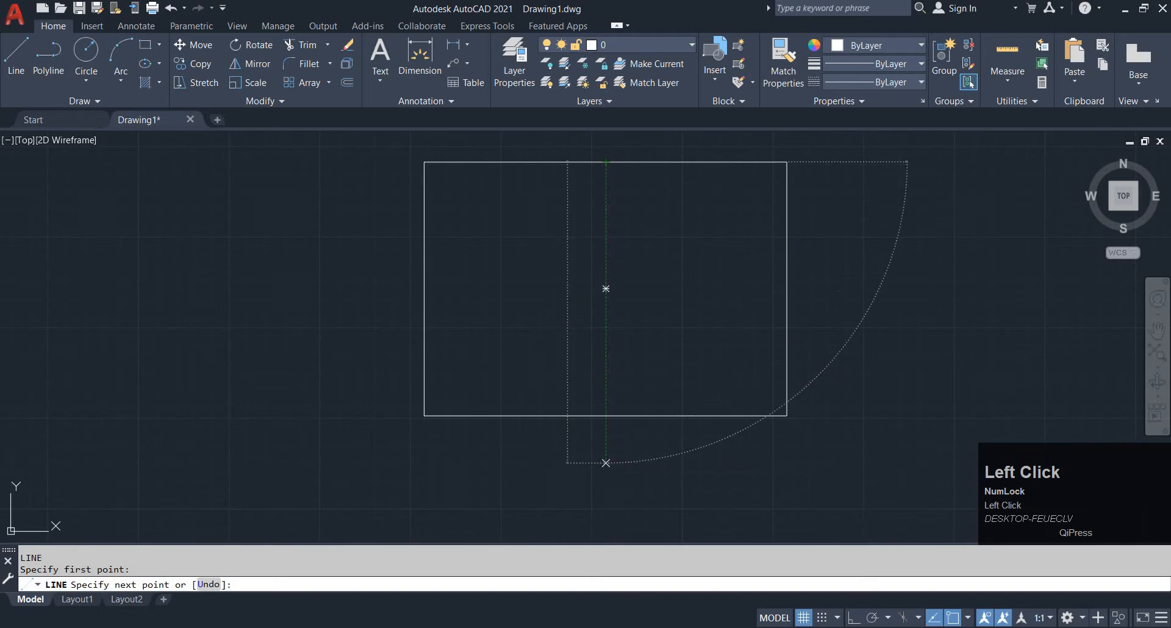
{"action": "key", "text": "Escape"}
{"action": "key", "text": "Escape"}
{"action": "key", "text": "Escape"}
Offset the vertical centre line by 25/2 to both sides for the bore edges.
{"action": "type", "text": "O"}
{"action": "key", "text": "space"}
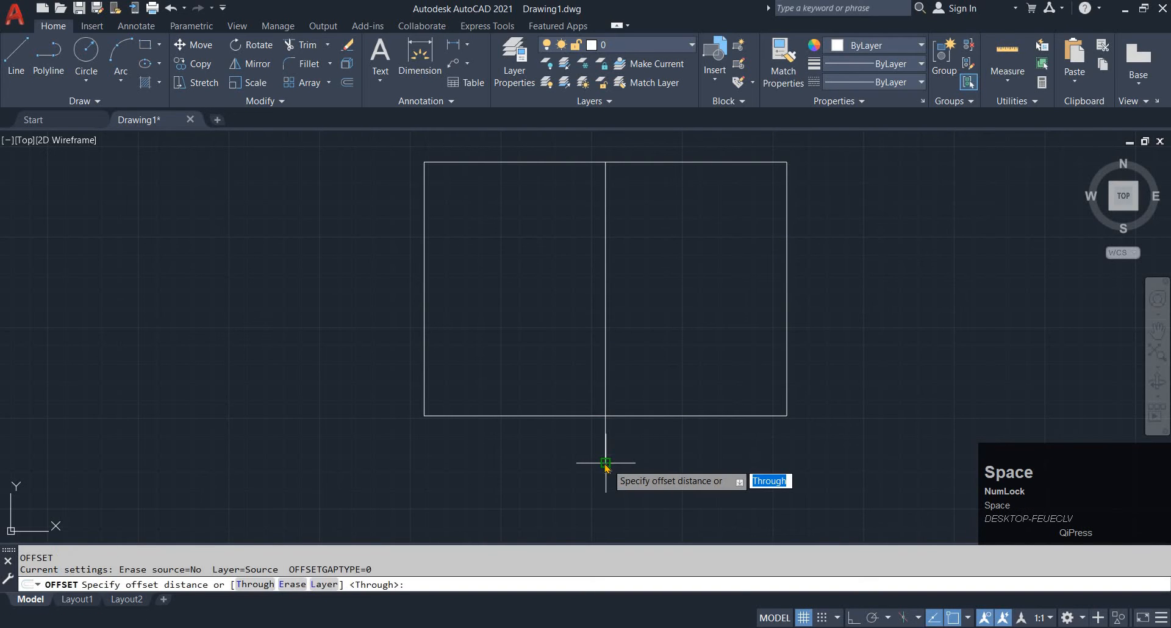
{"action": "type", "text": "25/"}
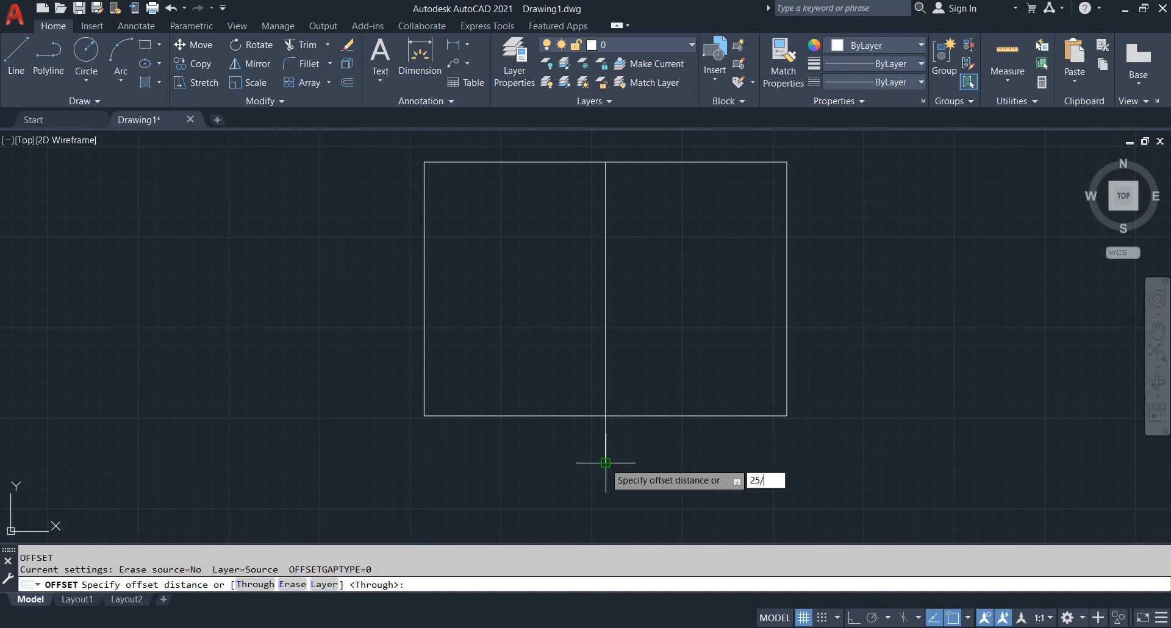
{"action": "type", "text": "2"}
{"action": "key", "text": "Return"}
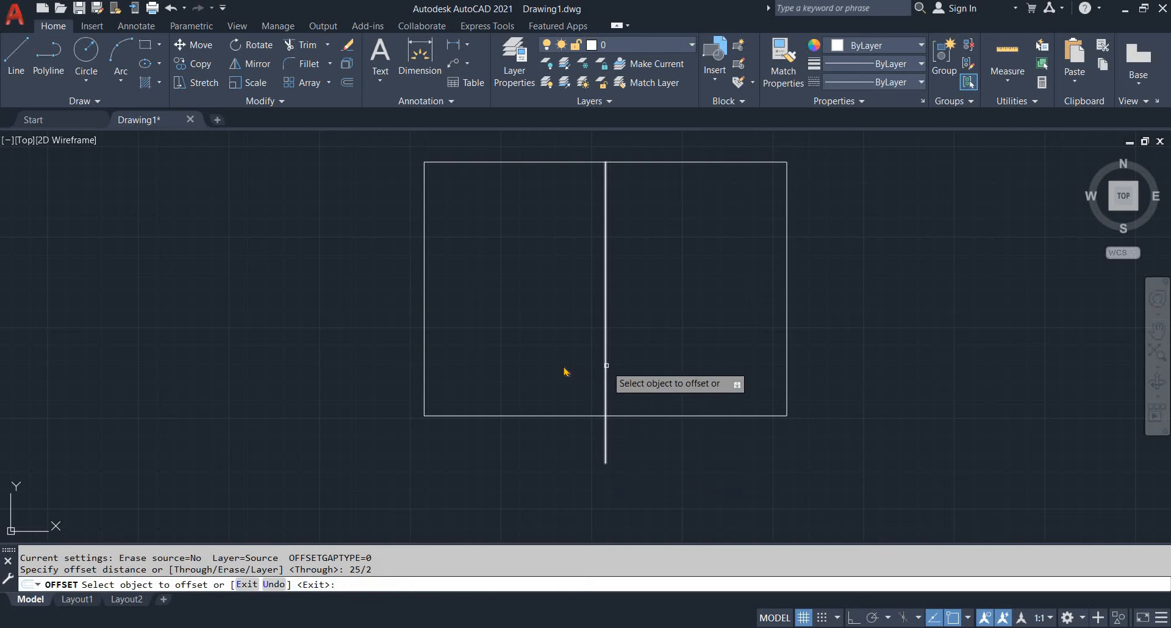
{"action": "left_click", "coordinate": [605, 366]}
{"action": "left_click", "coordinate": [573, 360]}
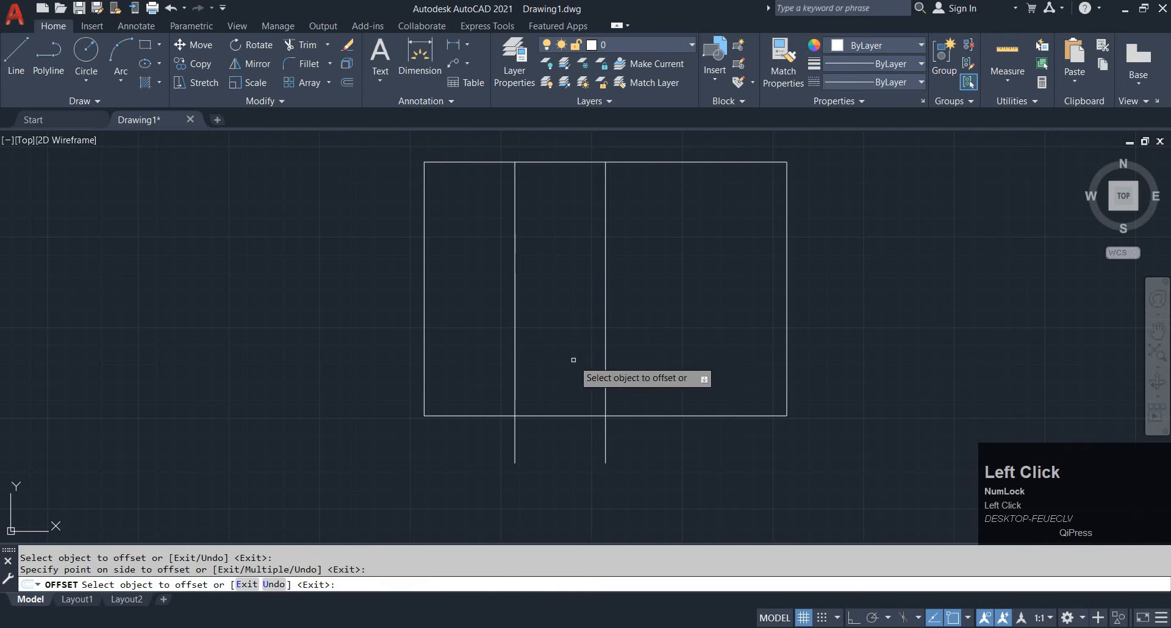
{"action": "left_click", "coordinate": [605, 341]}
{"action": "left_click", "coordinate": [662, 447]}
{"action": "key", "text": "Escape"}
{"action": "key", "text": "Escape"}
Trim the ends of the three vertical lines that stick out below the rectangle.
{"action": "type", "text": "tr"}
{"action": "key", "text": "space"}
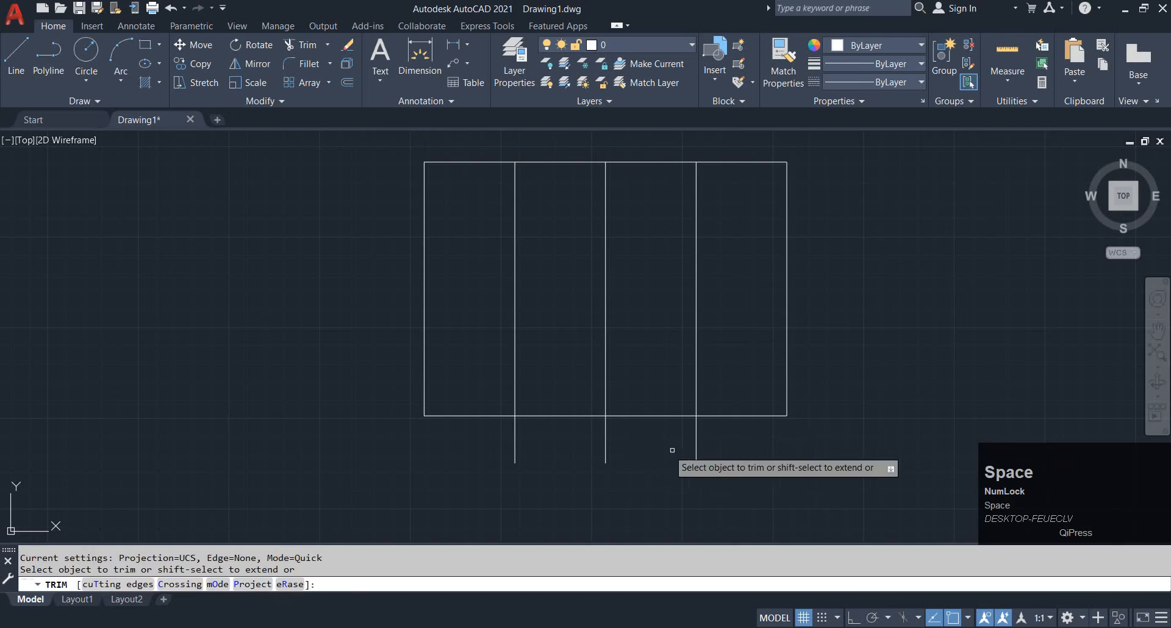
{"action": "left_click_drag", "start_coordinate": [738, 455], "coordinate": [471, 447]}
{"action": "left_click", "coordinate": [766, 449]}
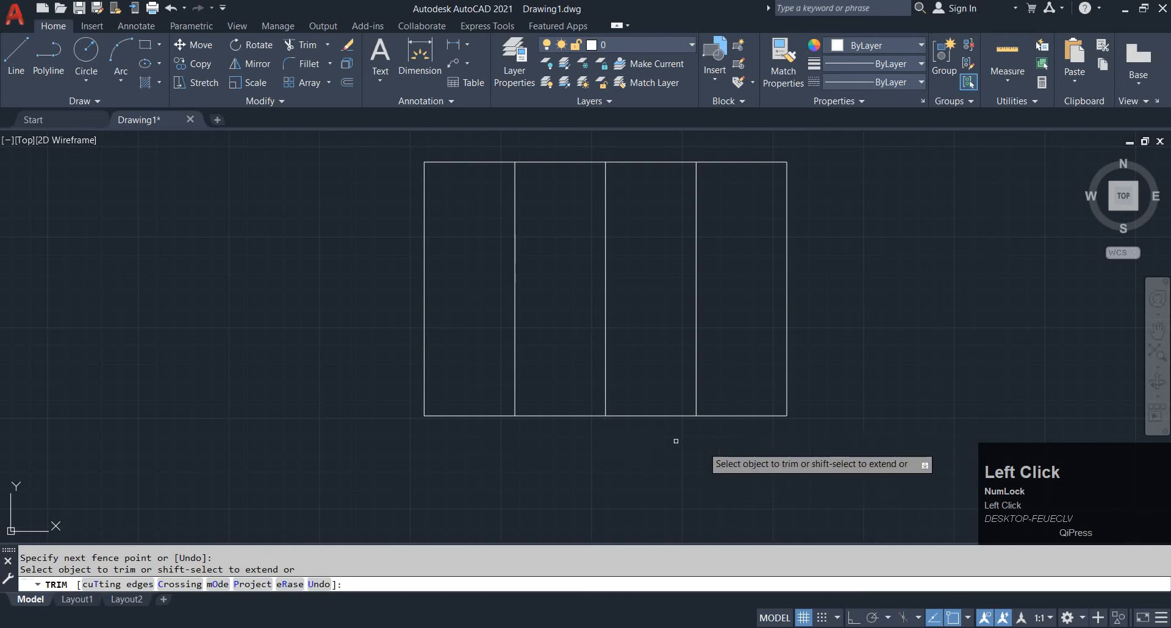
{"action": "mouse_move", "coordinate": [602, 401]}
{"action": "middle_mouse_down"}
{"action": "mouse_move", "coordinate": [620, 448]}
{"action": "mouse_move", "coordinate": [604, 414]}
{"action": "middle_mouse_up"}
{"action": "key", "text": "Escape"}
{"action": "key", "text": "Escape"}
Offset the outer rectangle inward by 10.
{"action": "type", "text": "o"}
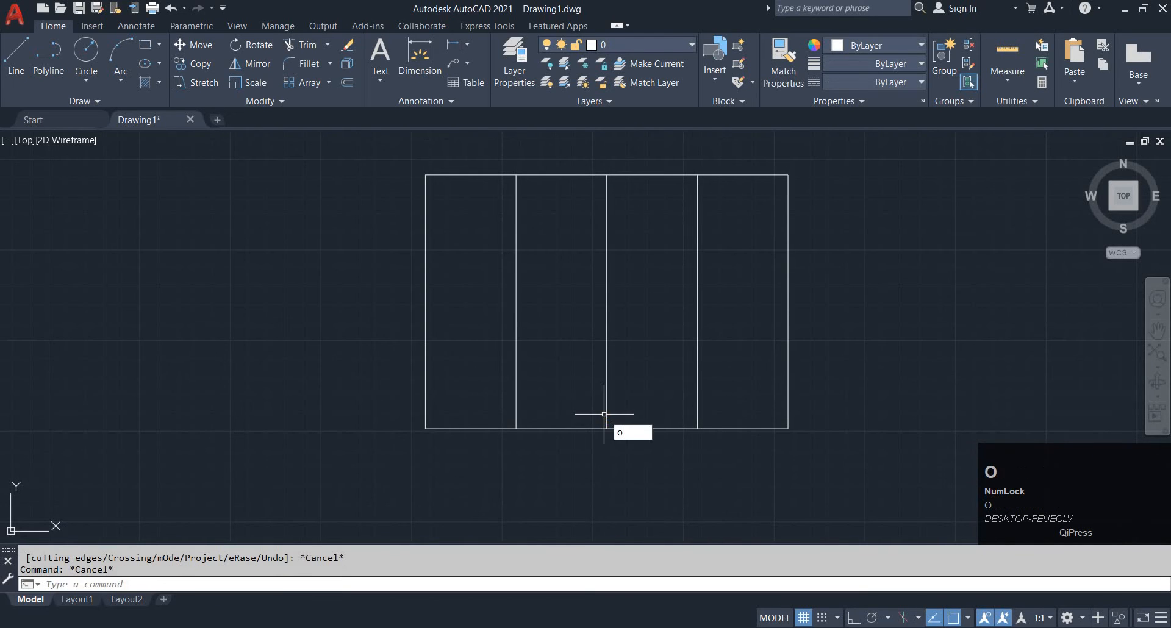
{"action": "key", "text": "space"}
{"action": "type", "text": "10"}
{"action": "key", "text": "space"}
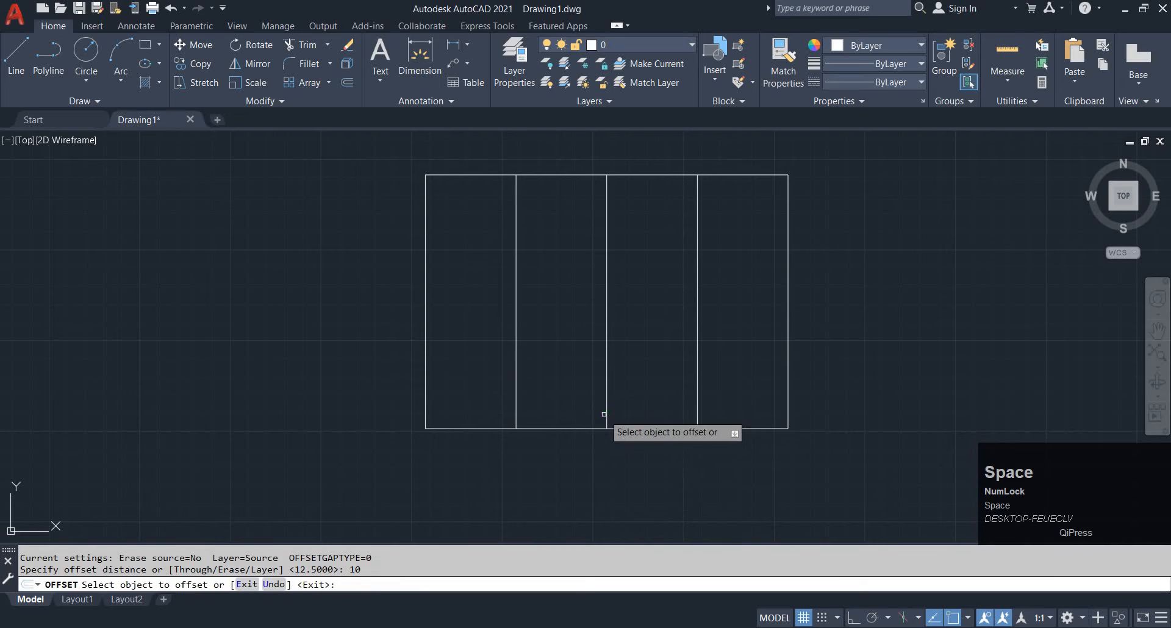
{"action": "left_click", "coordinate": [465, 429]}
{"action": "left_click", "coordinate": [464, 377]}
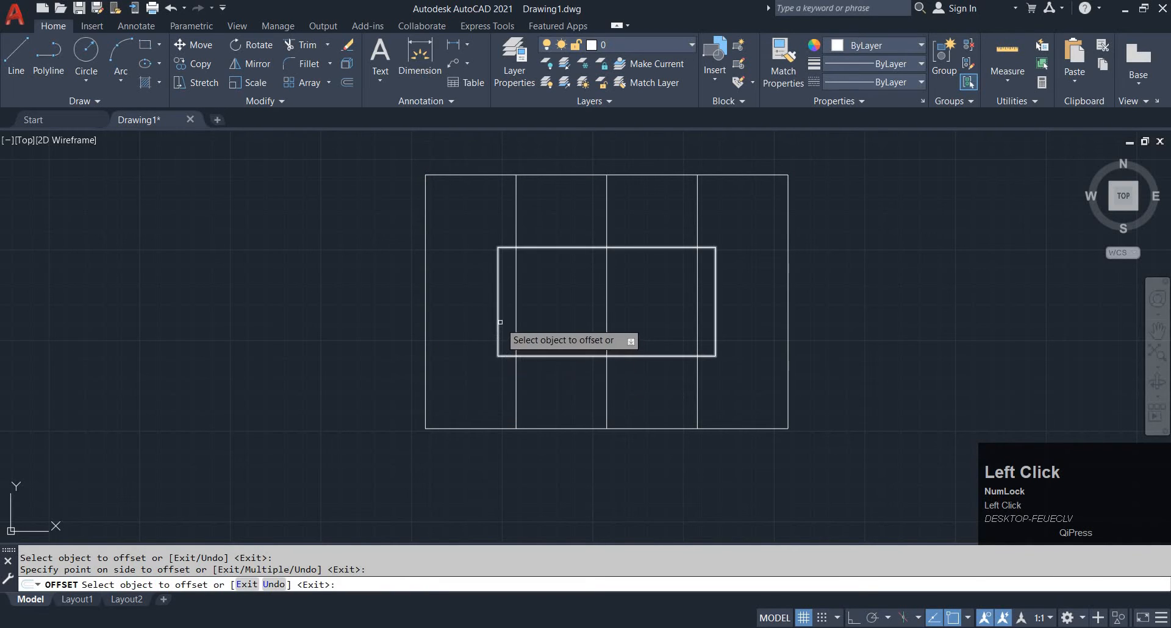
{"action": "key", "text": "Escape"}
Explode the inner rectangle into separate lines.
{"action": "left_click", "coordinate": [503, 369]}
{"action": "left_click", "coordinate": [439, 290]}
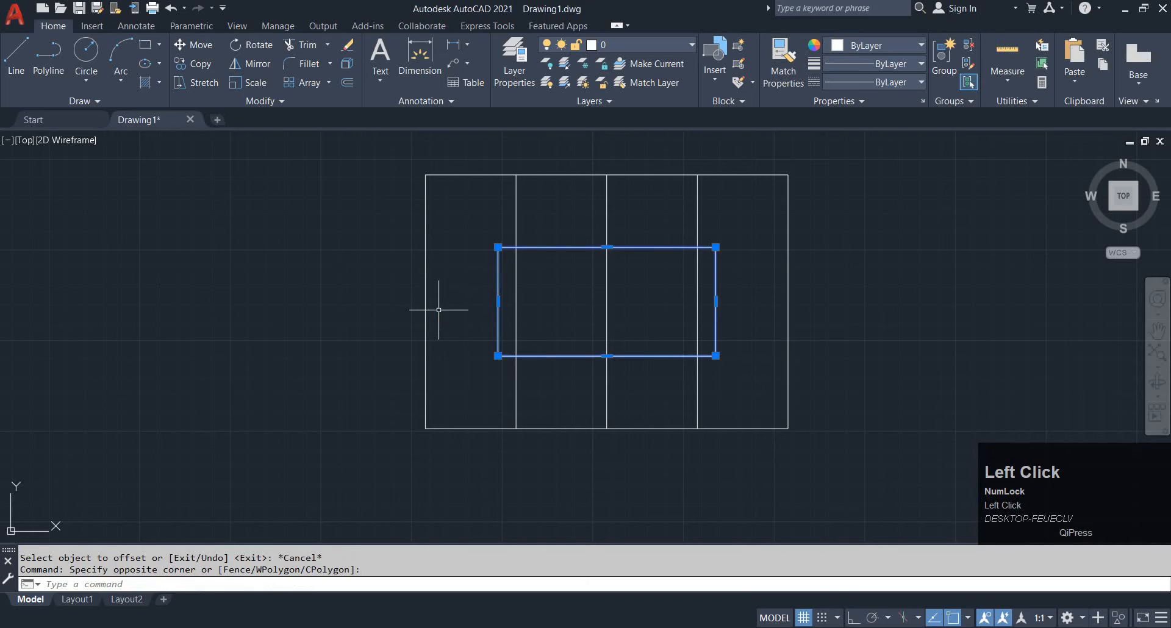
{"action": "type", "text": "x"}
{"action": "key", "text": "space"}
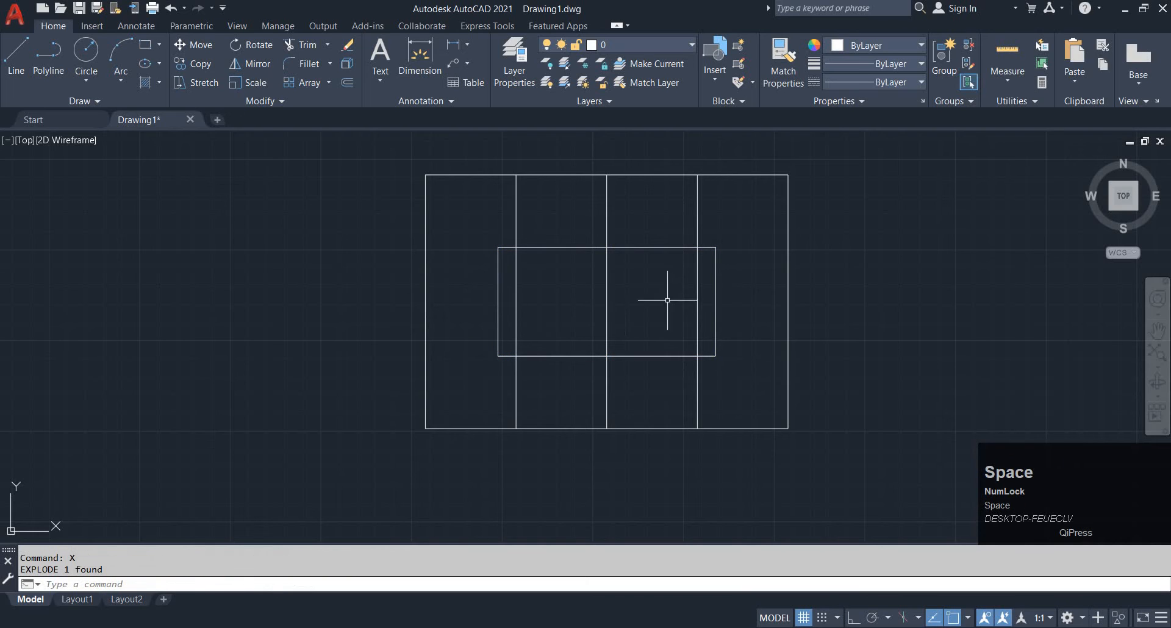
Erase the left and right sides of the exploded inner rectangle.
{"action": "left_click", "coordinate": [510, 294]}
{"action": "left_click", "coordinate": [446, 283]}
{"action": "type", "text": "e"}
{"action": "key", "text": "space"}
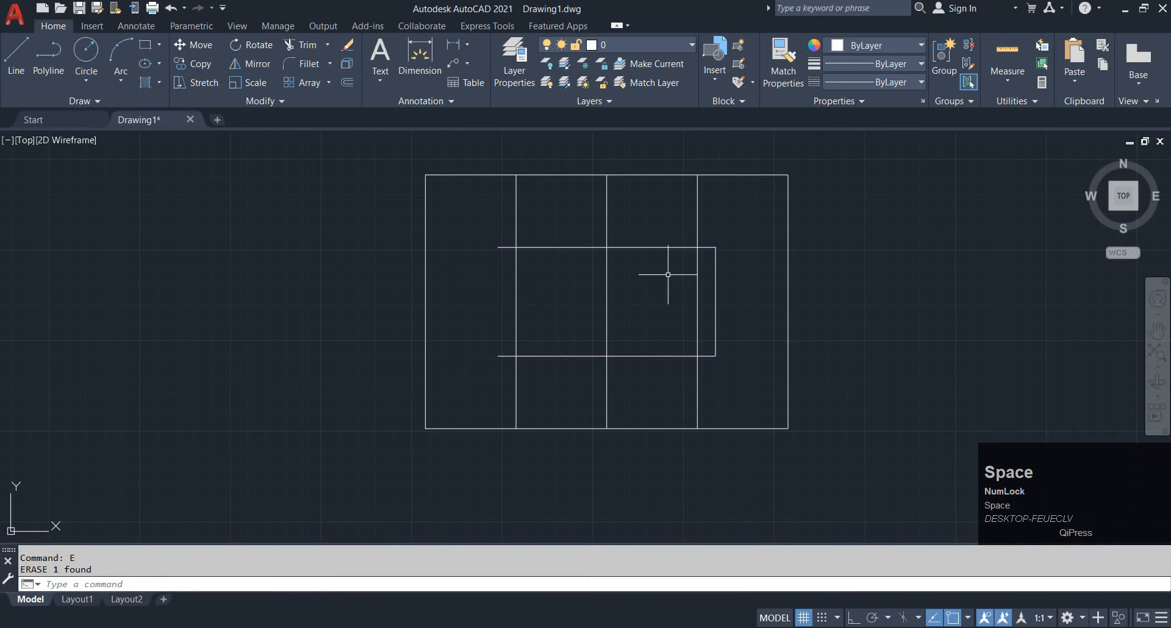
{"action": "left_click", "coordinate": [726, 272]}
{"action": "left_click", "coordinate": [706, 273]}
{"action": "key", "text": "space"}
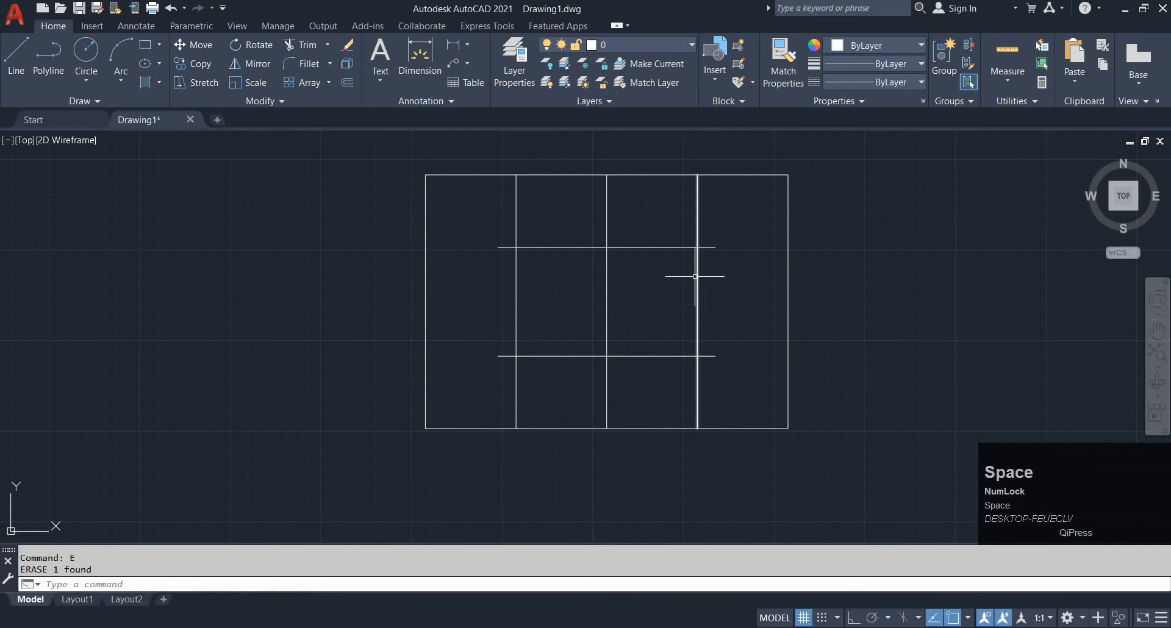
Extend the two inner horizontal lines to the left side of the outer rectangle.
{"action": "type", "text": "ex"}
{"action": "key", "text": "space"}
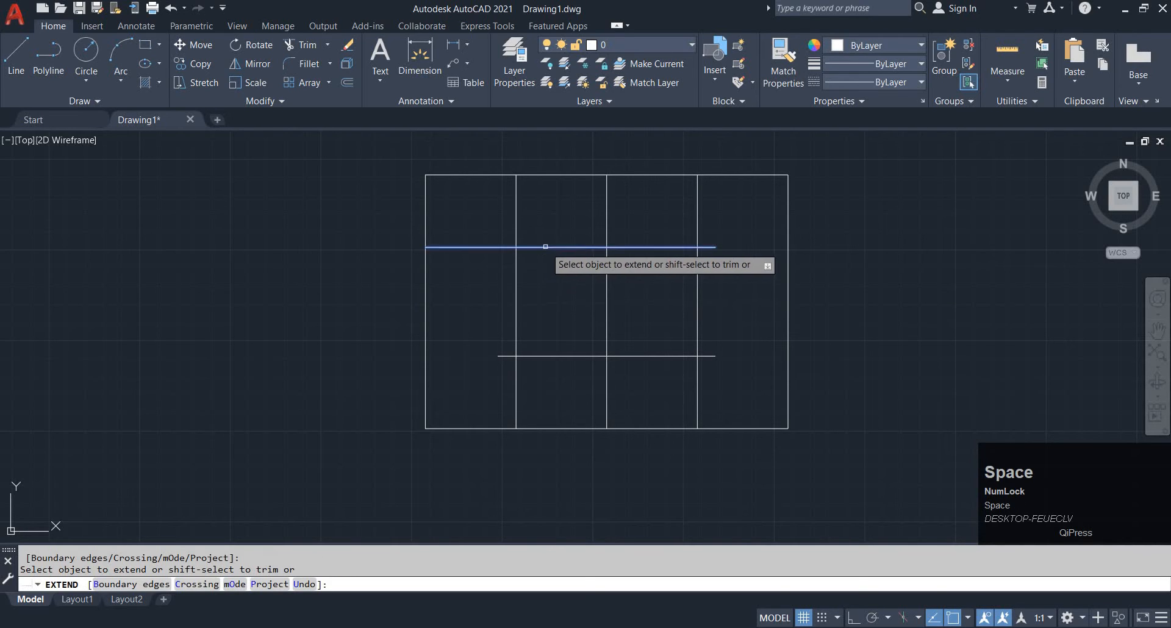
{"action": "left_click", "coordinate": [541, 246]}
{"action": "left_click_drag", "start_coordinate": [553, 360], "coordinate": [545, 345]}
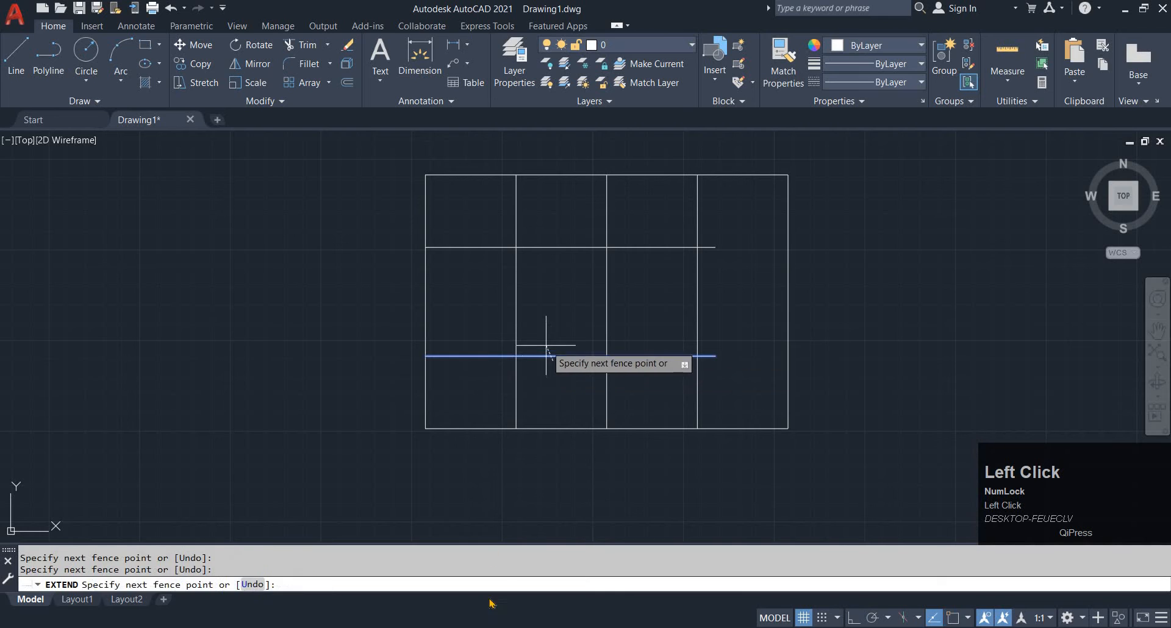
{"action": "key", "text": "Escape"}
{"action": "left_click", "coordinate": [483, 627]}
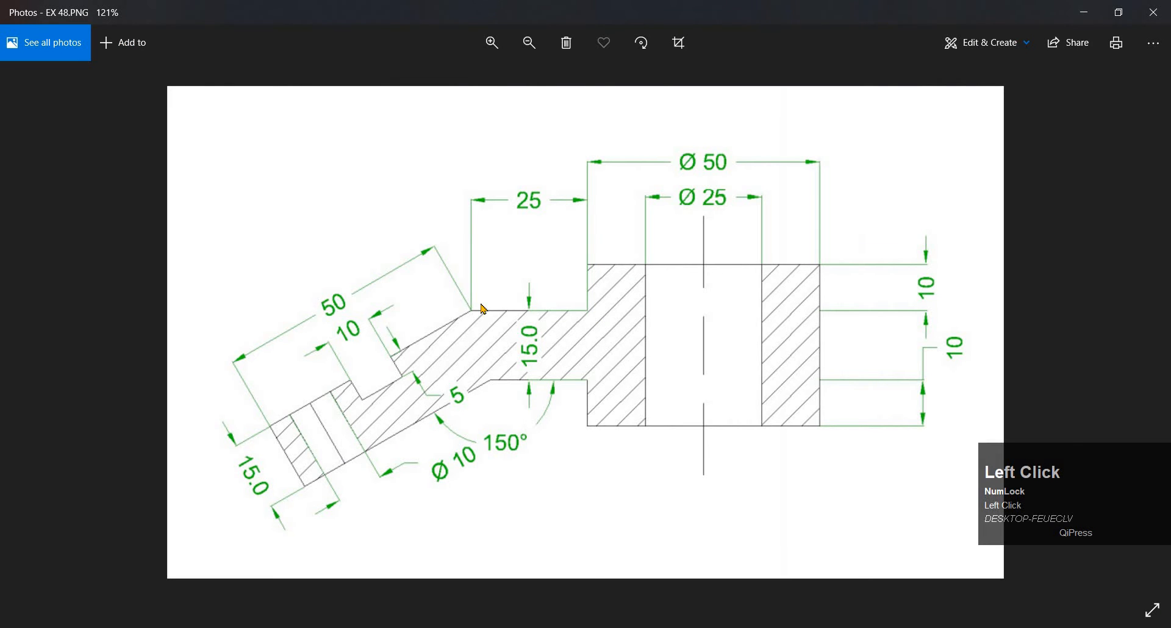
{"action": "left_click", "coordinate": [478, 627]}
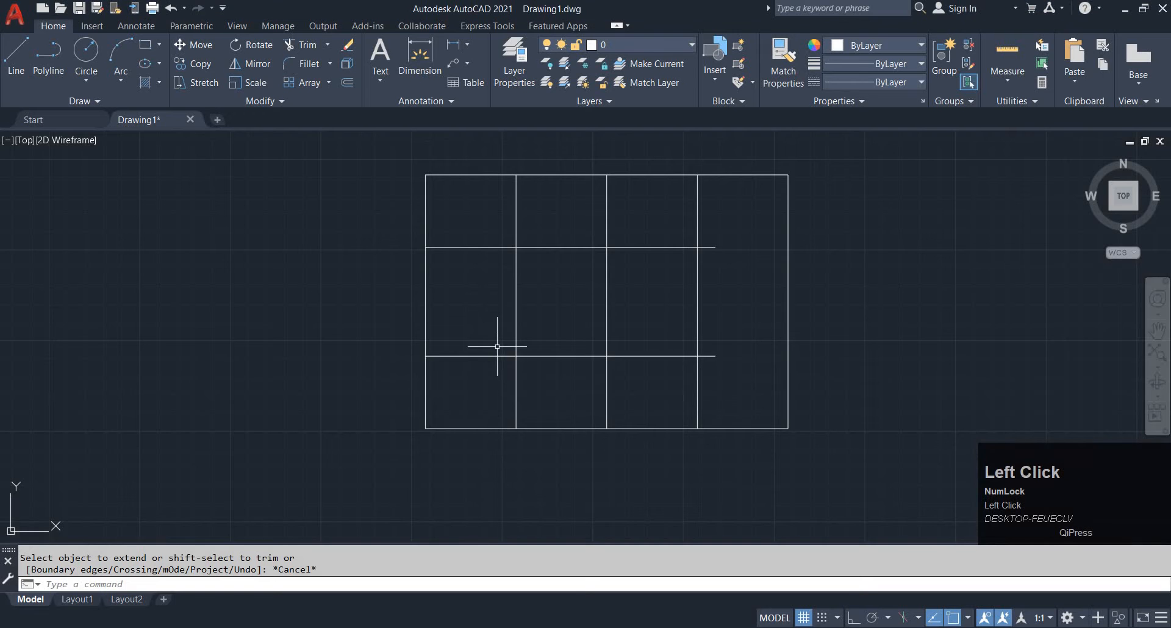
{"action": "middle_click_drag", "start_coordinate": [510, 356], "coordinate": [544, 380]}
{"action": "key", "text": "Escape"}
{"action": "type", "text": "o"}
{"action": "key", "text": "space"}
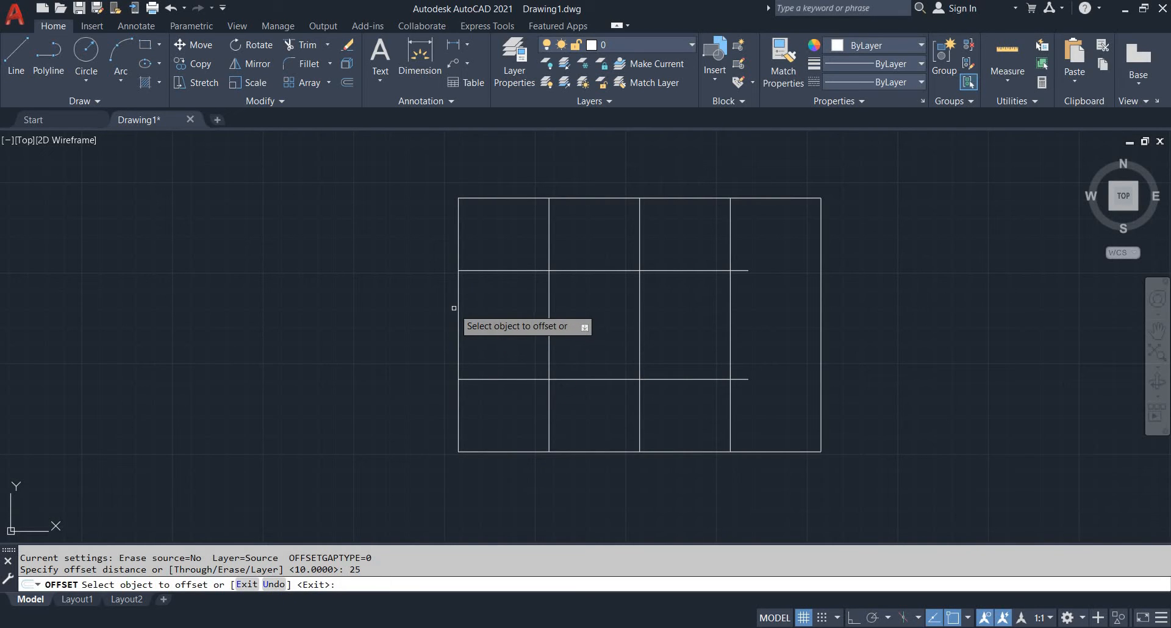
{"action": "key", "text": "Escape"}
Explode the outer rectangle into separate lines.
{"action": "left_click", "coordinate": [470, 326]}
{"action": "left_click", "coordinate": [333, 323]}
{"action": "type", "text": "x"}
{"action": "key", "text": "space"}
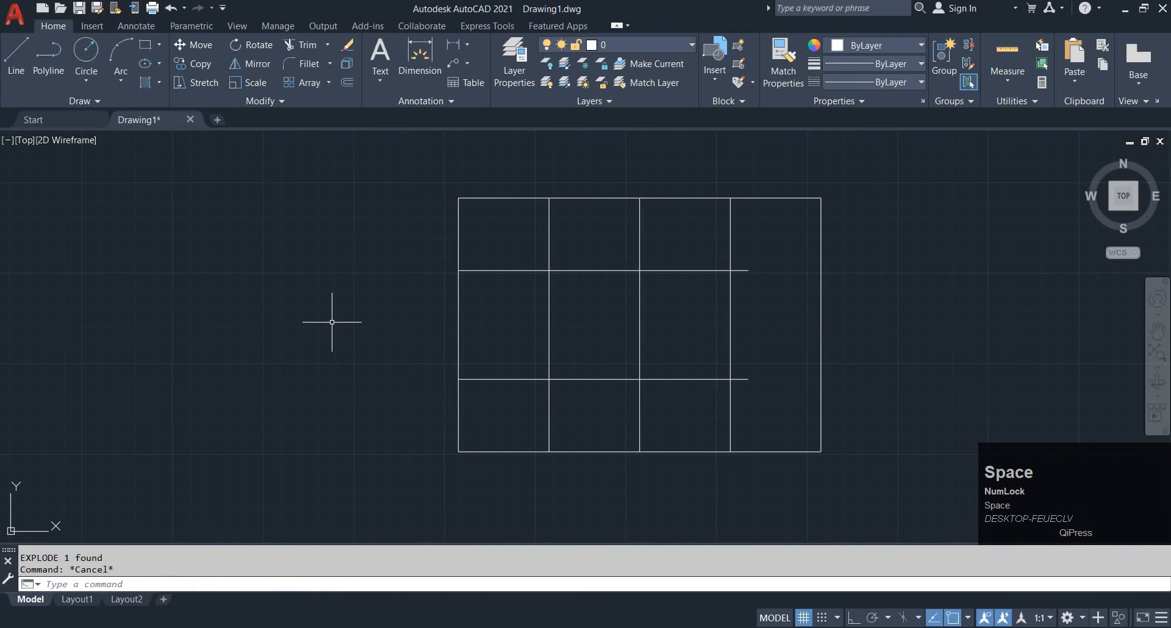
Offset the left side of the outer rectangle outward by 25.
{"action": "type", "text": "o"}
{"action": "key", "text": "space"}
{"action": "type", "text": "25"}
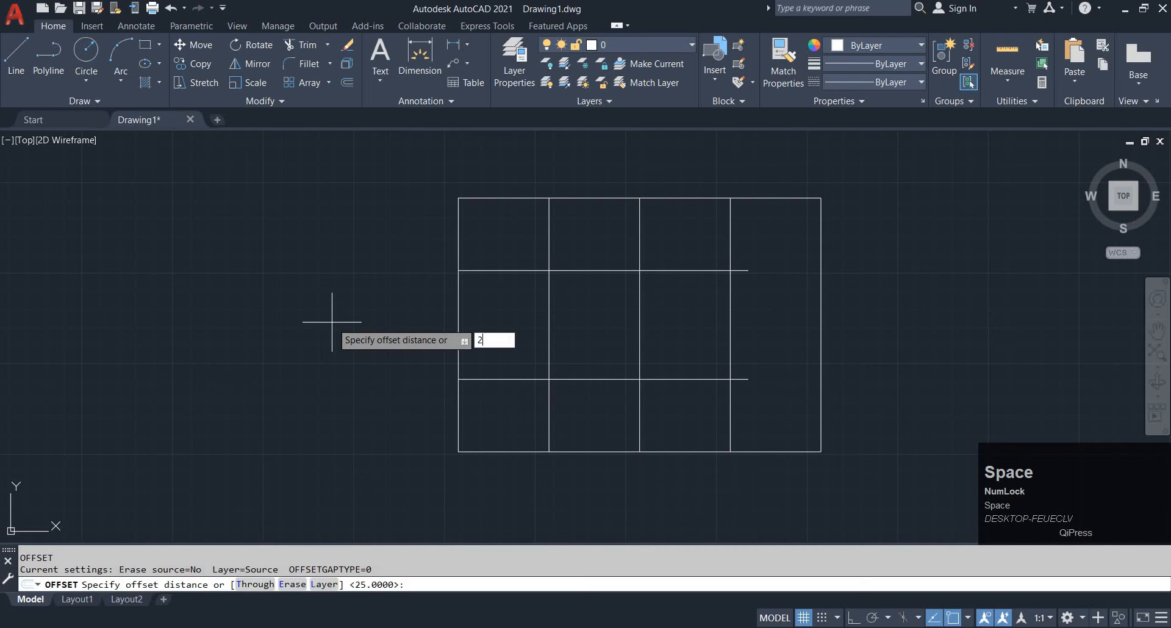
{"action": "key", "text": "space"}
{"action": "left_click", "coordinate": [456, 317]}
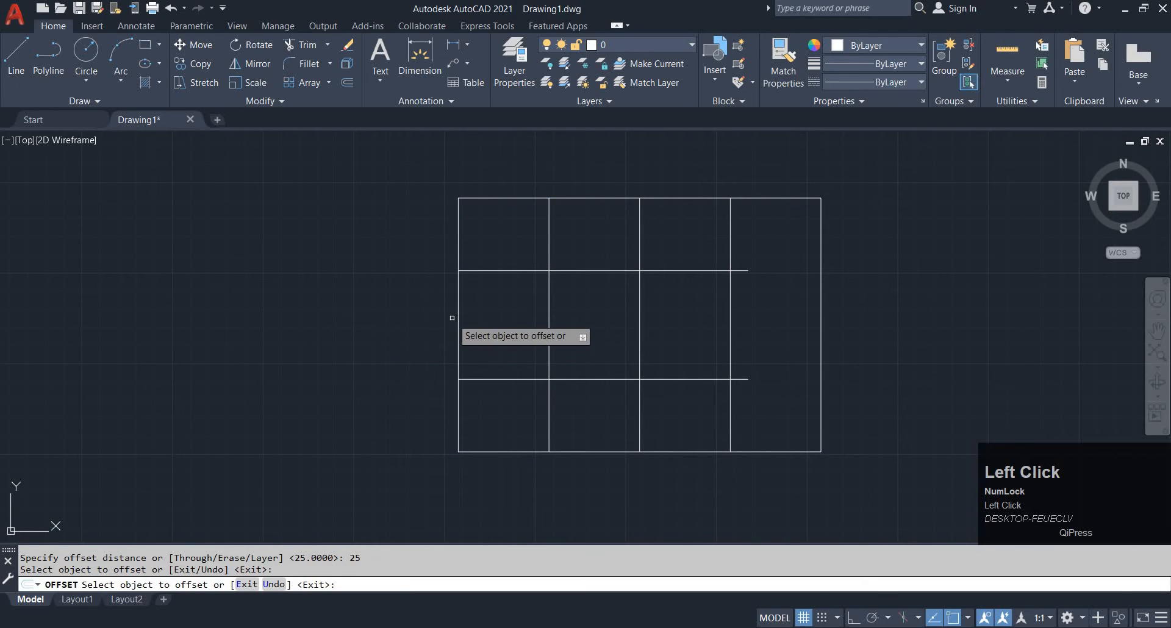
{"action": "left_click", "coordinate": [458, 317]}
{"action": "left_click", "coordinate": [360, 369]}
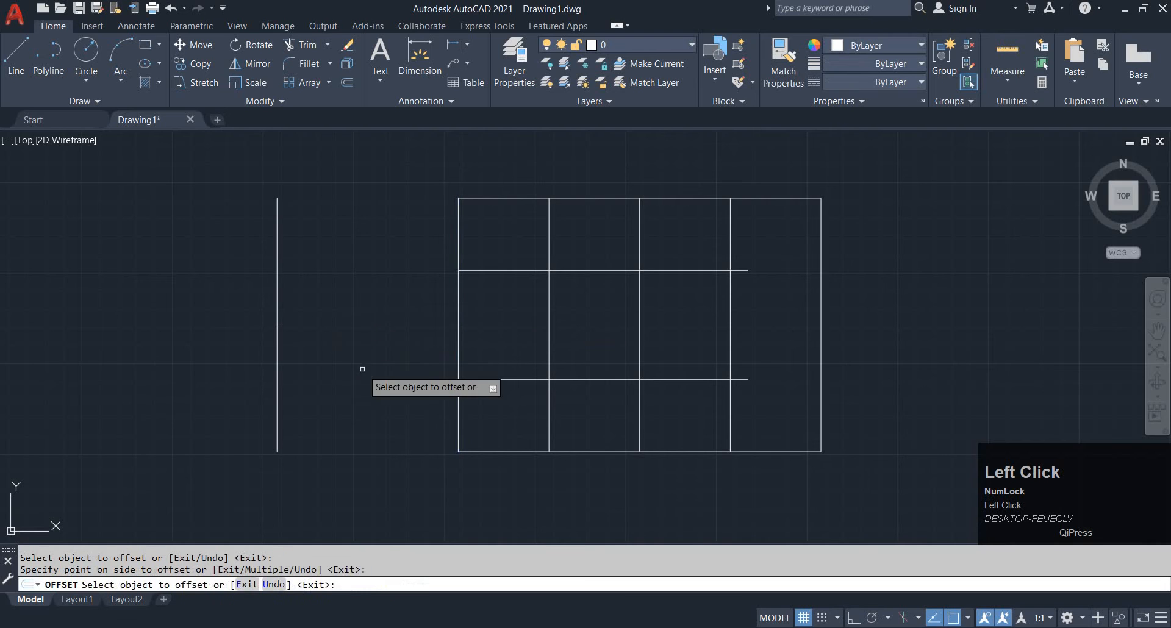
Extend the two inner horizontal lines leftward to the newly offset vertical line.
{"action": "key", "text": "Escape"}
{"action": "key", "text": "Escape"}
{"action": "type", "text": "e"}
{"action": "key", "text": "Escape"}
{"action": "type", "text": "e"}
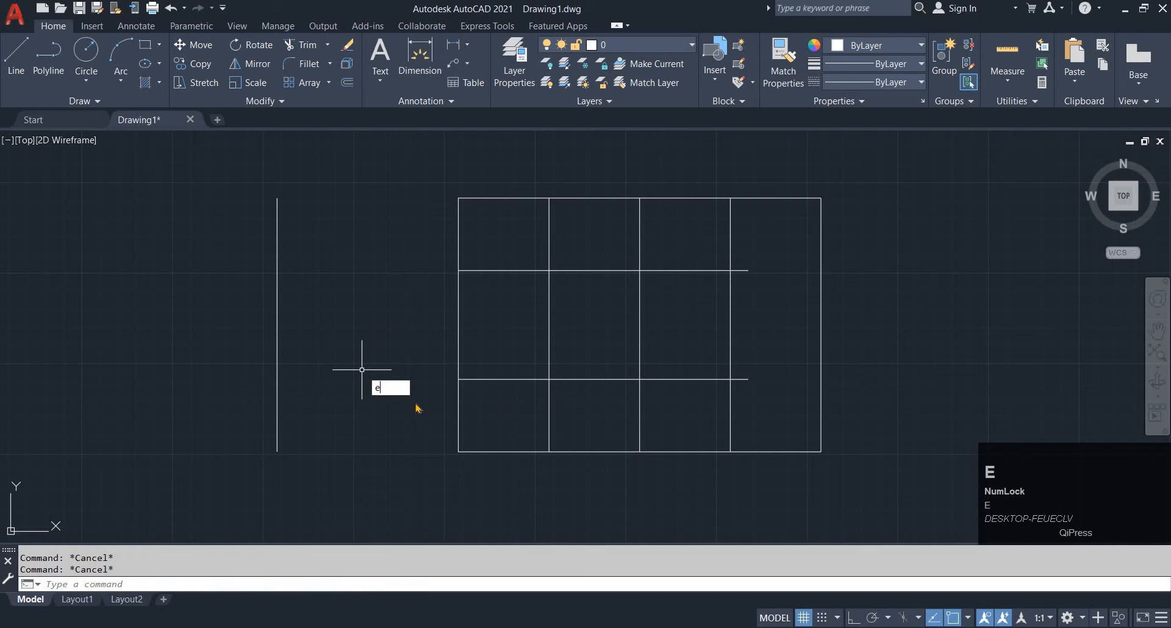
{"action": "key", "text": "space"}
{"action": "mouse_move", "coordinate": [465, 387]}
{"action": "left_mouse_down"}
{"action": "mouse_move", "coordinate": [497, 327]}
{"action": "mouse_move", "coordinate": [496, 237]}
{"action": "mouse_move", "coordinate": [499, 404]}
{"action": "left_mouse_up"}
Trim the two horizontal lines between the rectangle's left side and the first inner vertical line.
{"action": "key", "text": "Escape"}
{"action": "key", "text": "Escape"}
{"action": "key", "text": "Escape"}
{"action": "key", "text": "space"}
{"action": "left_click", "coordinate": [499, 242]}
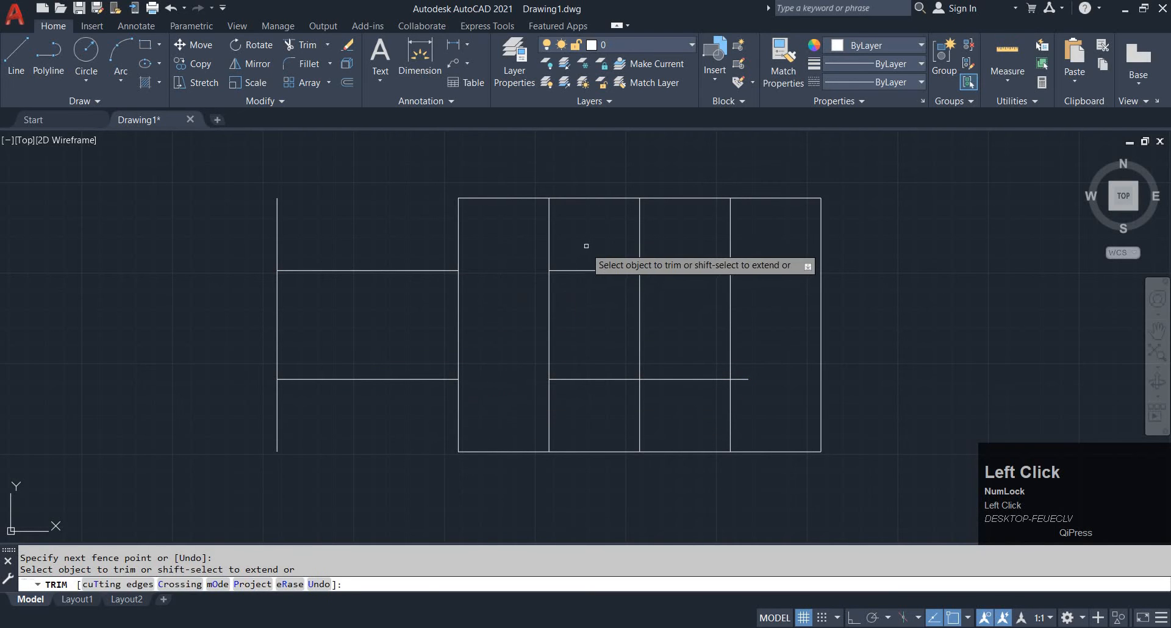
{"action": "left_click", "coordinate": [586, 246]}
{"action": "key", "text": "Escape"}
Erase the two leftover horizontal segments inside the rectangle.
{"action": "left_click", "coordinate": [589, 397]}
{"action": "left_click", "coordinate": [555, 250]}
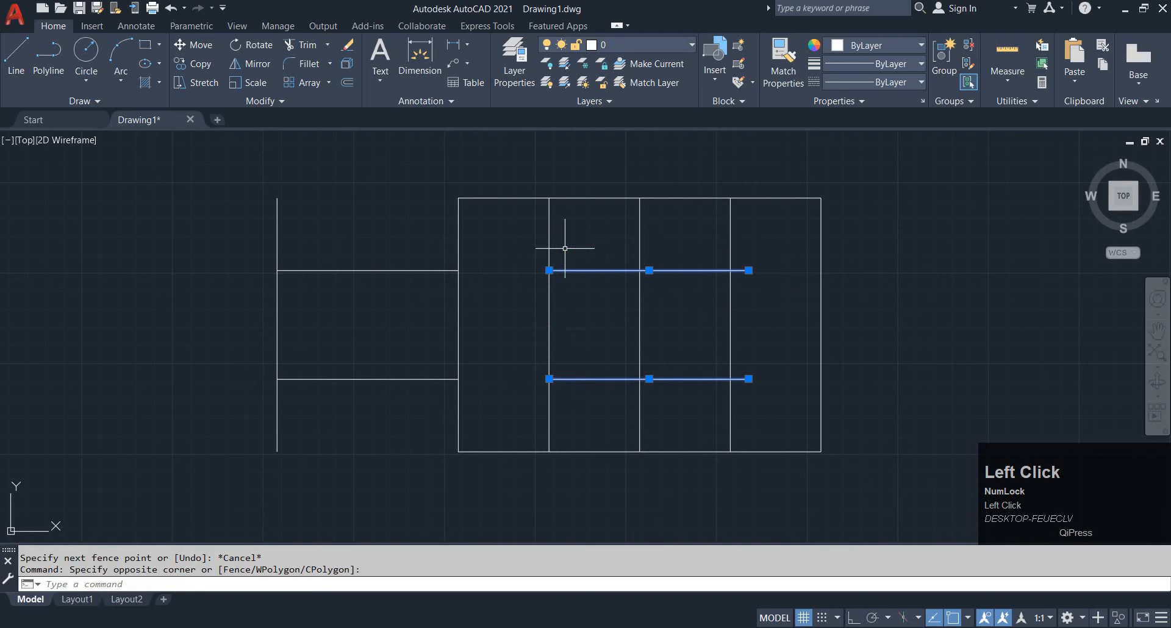
{"action": "type", "text": "e"}
{"action": "key", "text": "space"}
Trim the hub's top and bottom edges between the two bore lines, consulting the reference image.
{"action": "scroll", "coordinate": [619, 363], "scroll_direction": "down", "scroll_amount": 2}
{"action": "middle_click_drag", "start_coordinate": [619, 363], "coordinate": [606, 340]}
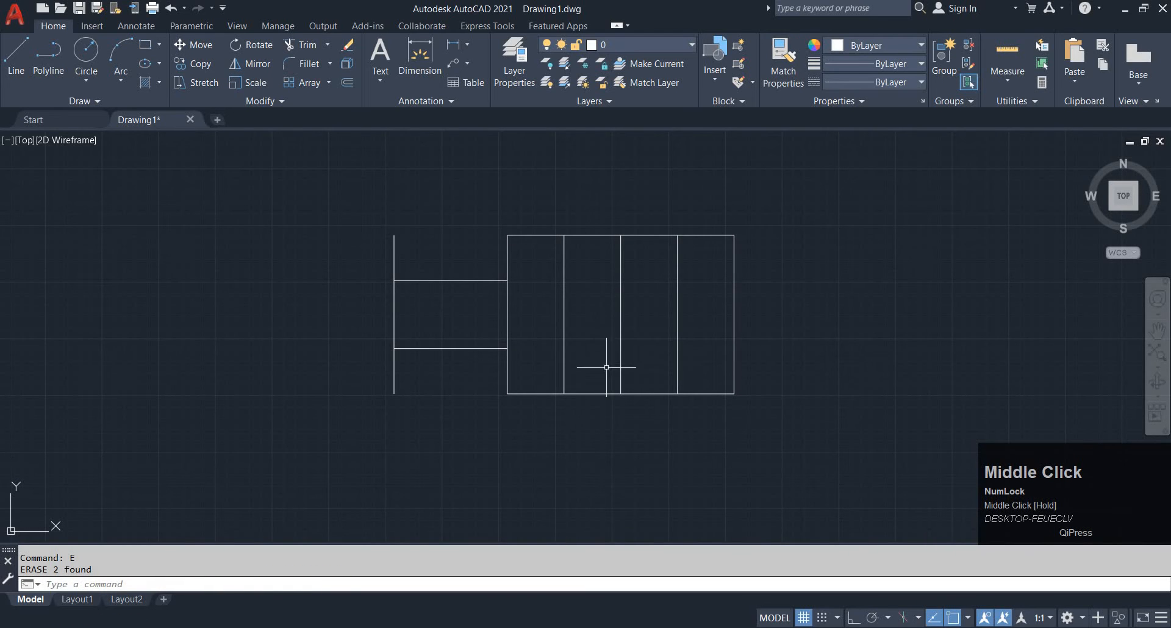
{"action": "left_click", "coordinate": [457, 627]}
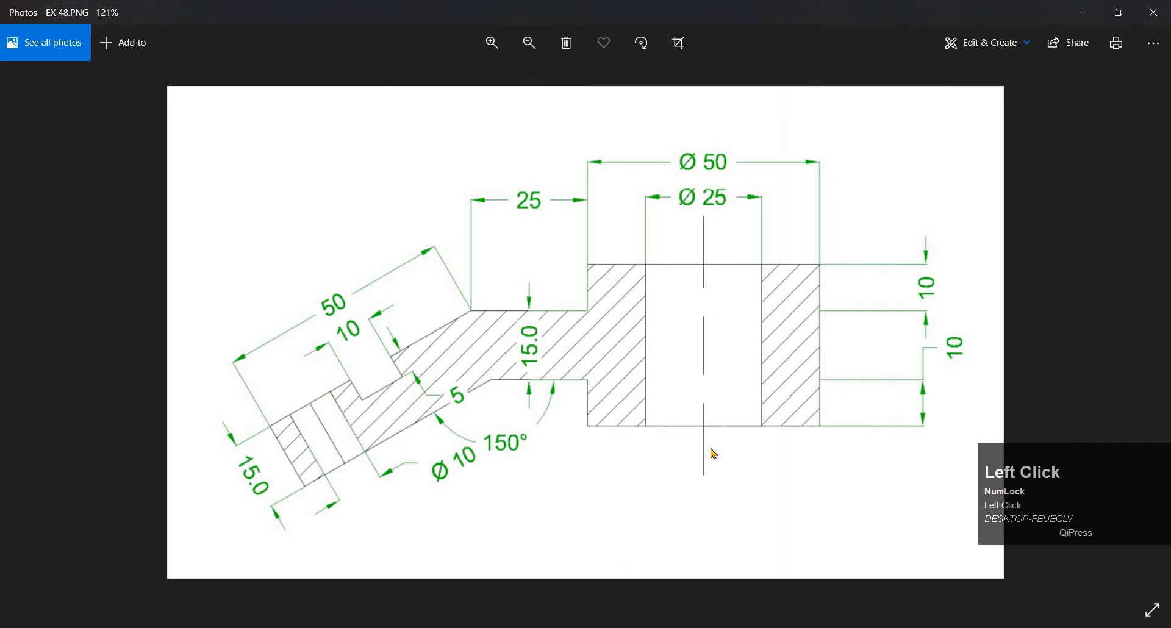
{"action": "left_click", "coordinate": [457, 627]}
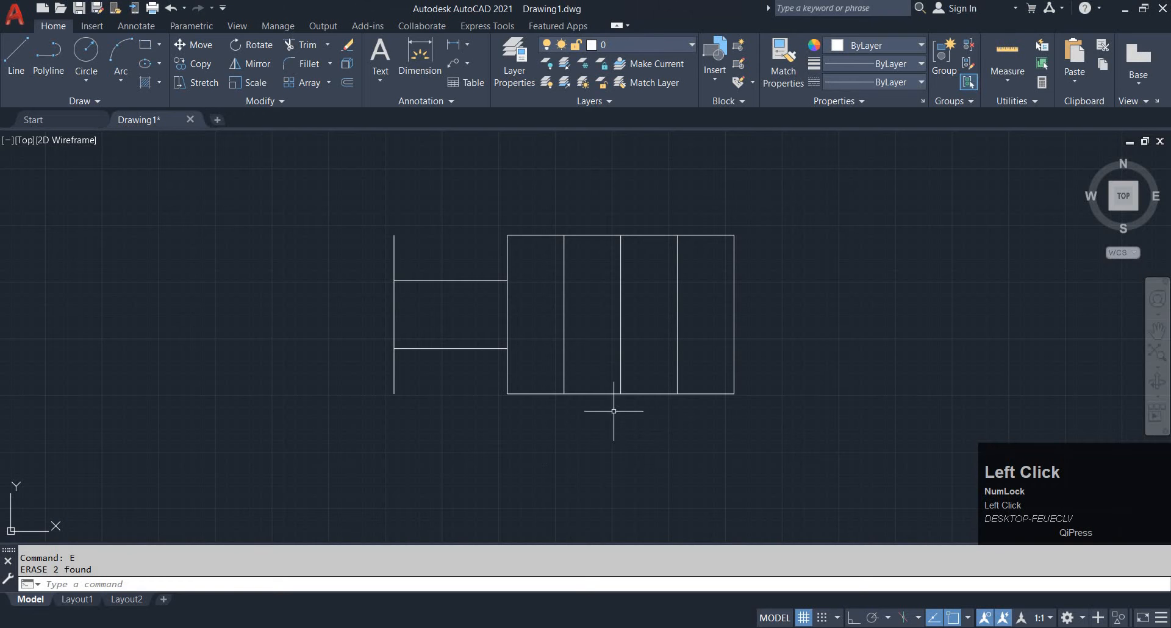
{"action": "key", "text": "Escape"}
{"action": "type", "text": "tr"}
{"action": "key", "text": "space"}
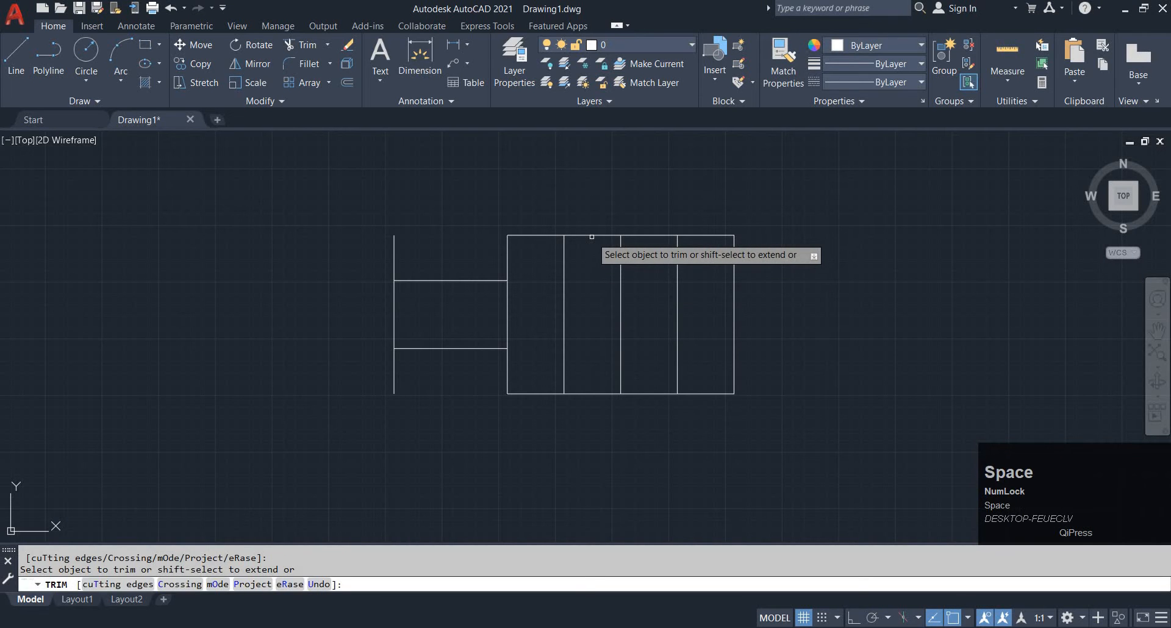
{"action": "left_click", "coordinate": [596, 235]}
{"action": "left_click", "coordinate": [596, 392]}
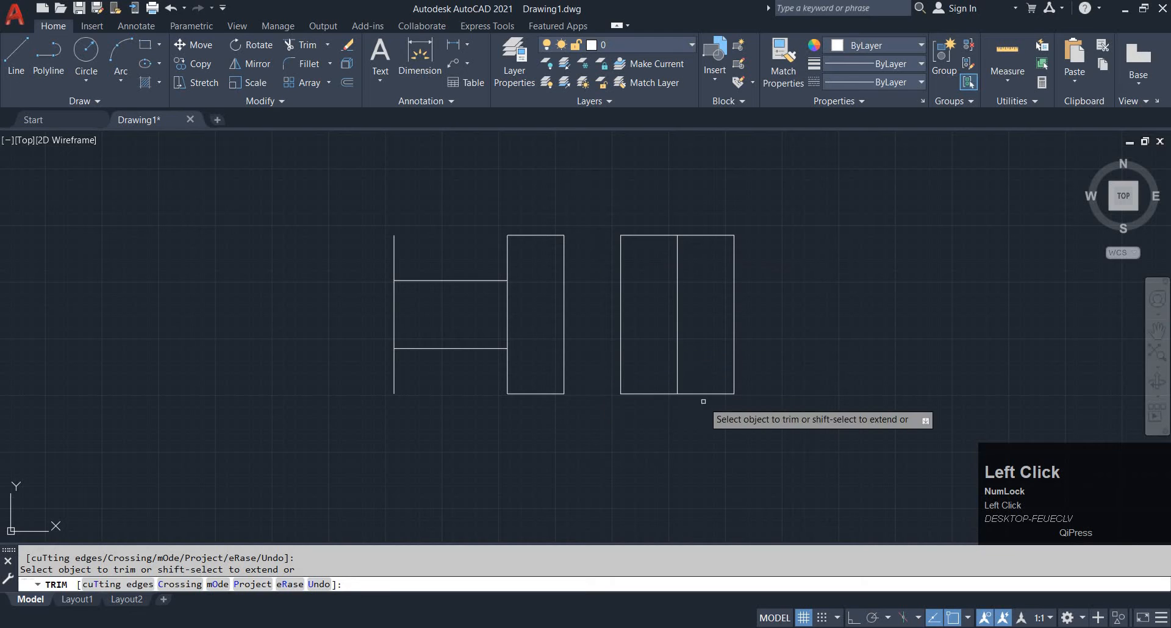
{"action": "left_click_drag", "start_coordinate": [646, 397], "coordinate": [642, 219]}
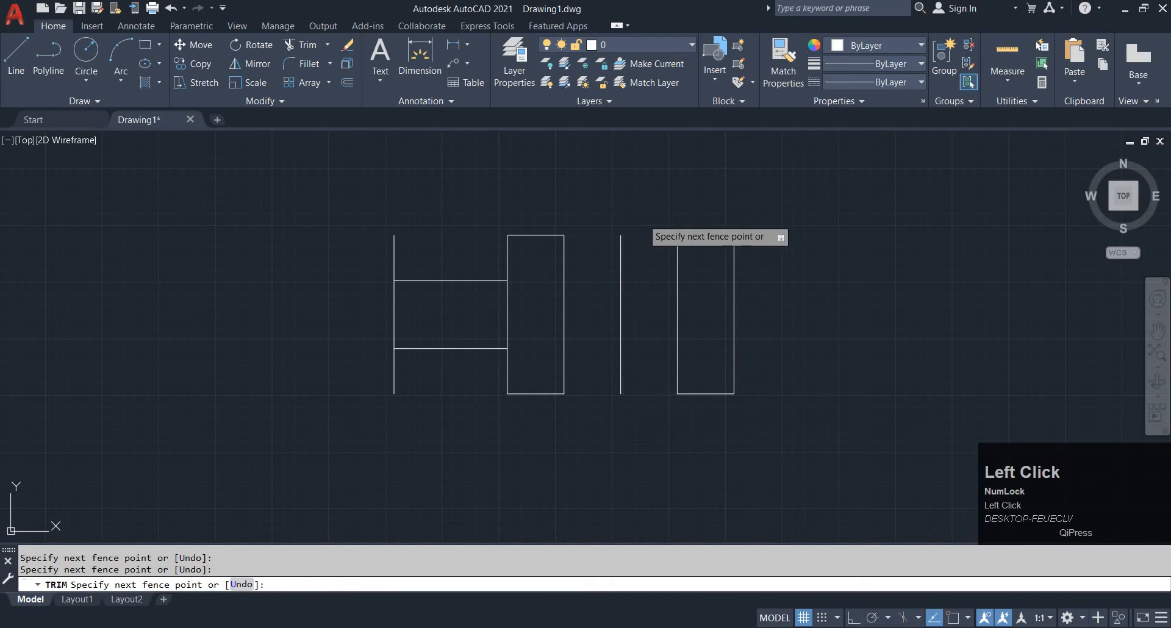
Erase the vertical line at the middle of the hub.
{"action": "key", "text": "Escape"}
{"action": "left_click", "coordinate": [620, 269]}
{"action": "type", "text": "e"}
{"action": "key", "text": "space"}
Extend the hub's top and bottom edges across the bore gap to match the reference image.
{"action": "left_click", "coordinate": [479, 626]}
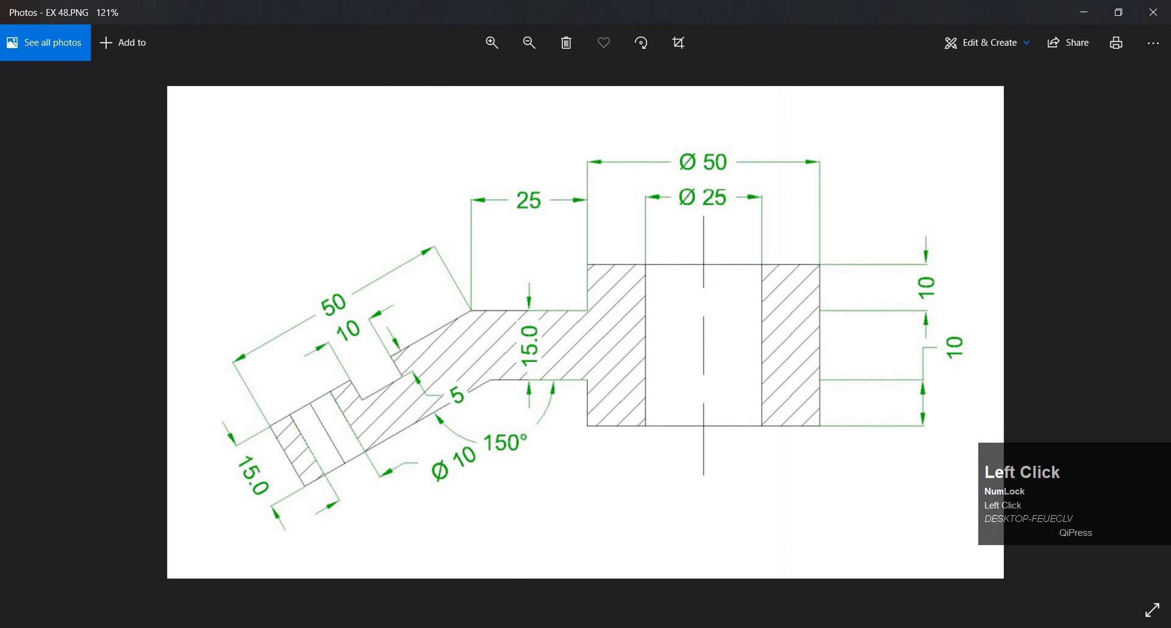
{"action": "left_click", "coordinate": [479, 627]}
{"action": "middle_click_drag", "start_coordinate": [588, 292], "coordinate": [560, 346]}
{"action": "key", "text": "Escape"}
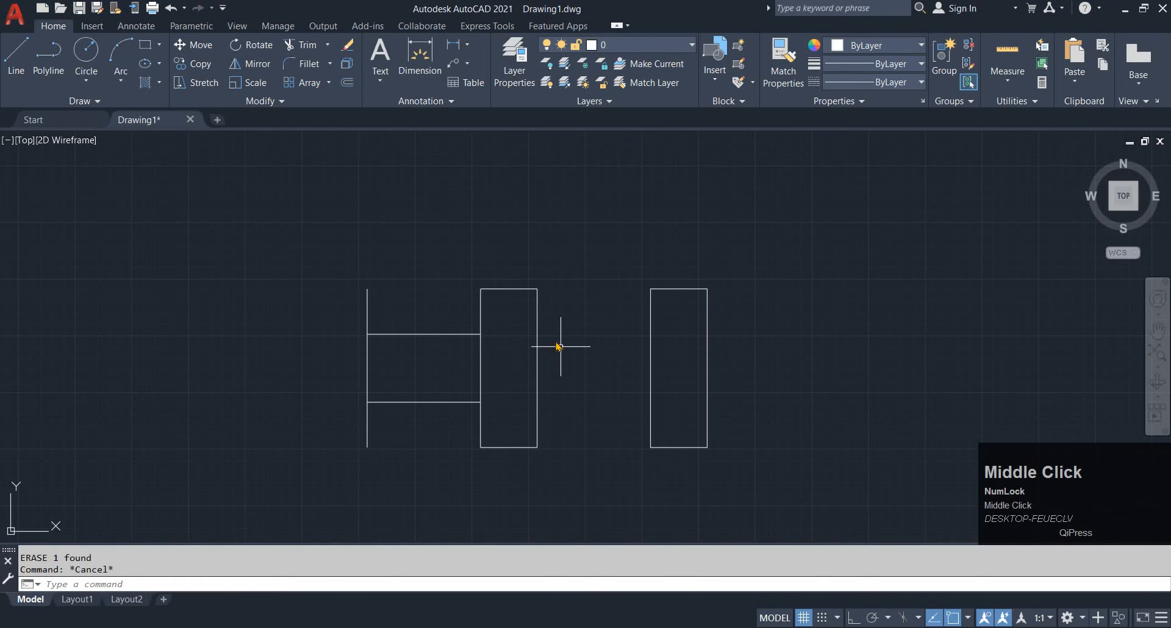
{"action": "type", "text": "ex"}
{"action": "key", "text": "space"}
{"action": "left_click", "coordinate": [520, 290]}
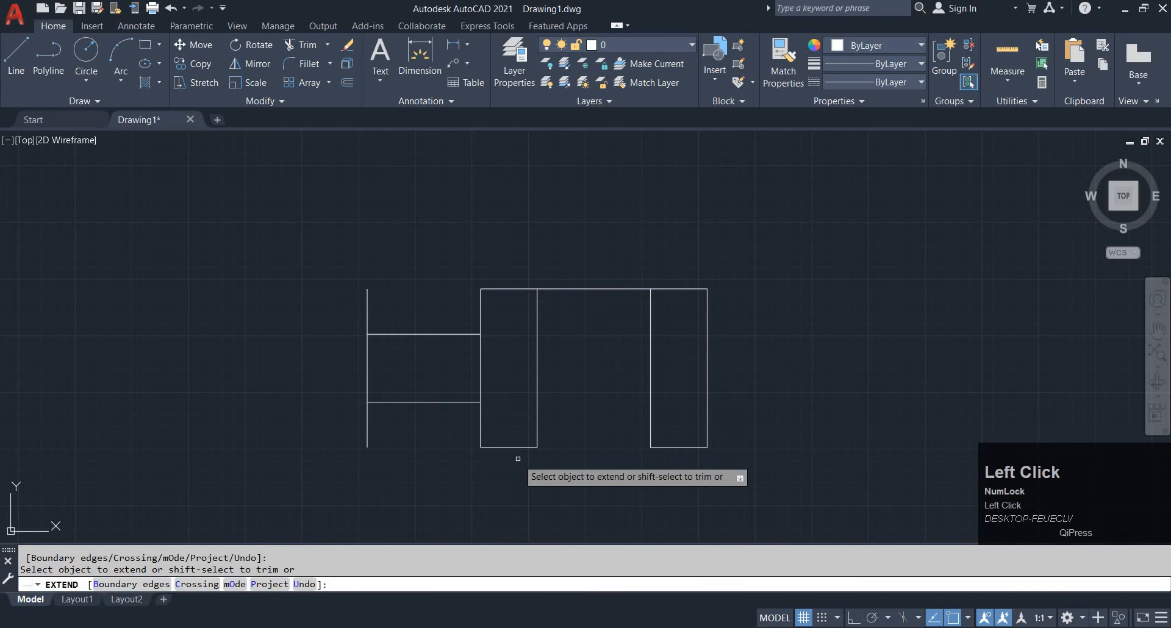
{"action": "left_click", "coordinate": [517, 447]}
{"action": "key", "text": "Escape"}
Draw a line 150 long at 150° down-left from the left end of the neck's lower edge.
{"action": "key", "text": "alt+Tab"}
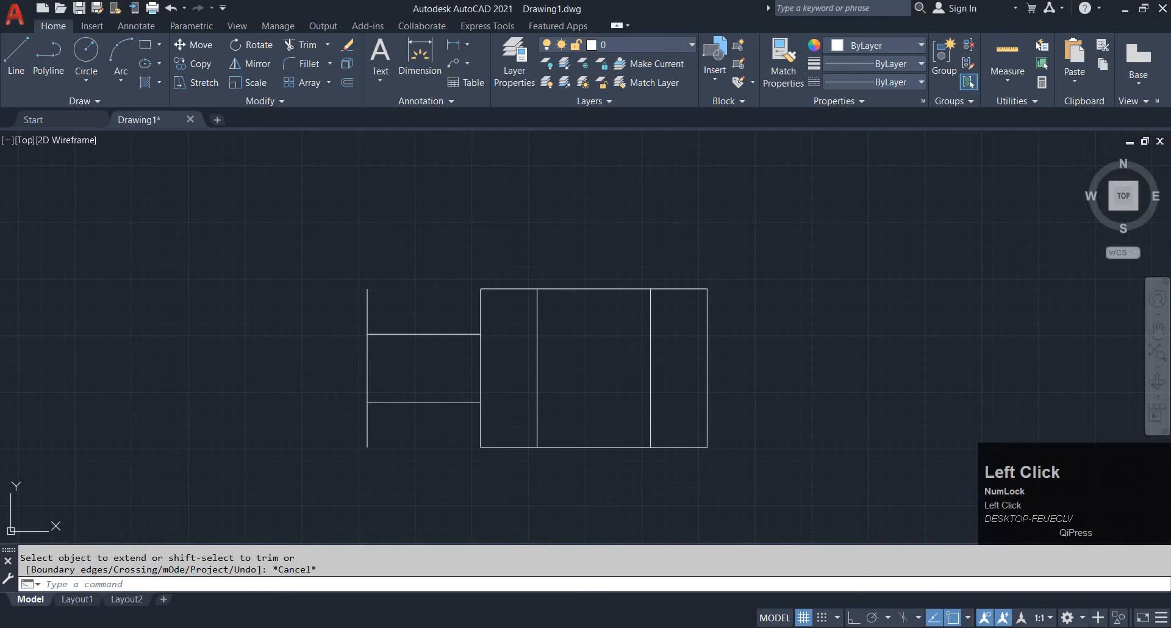
{"action": "middle_click_drag", "start_coordinate": [564, 314], "coordinate": [695, 312]}
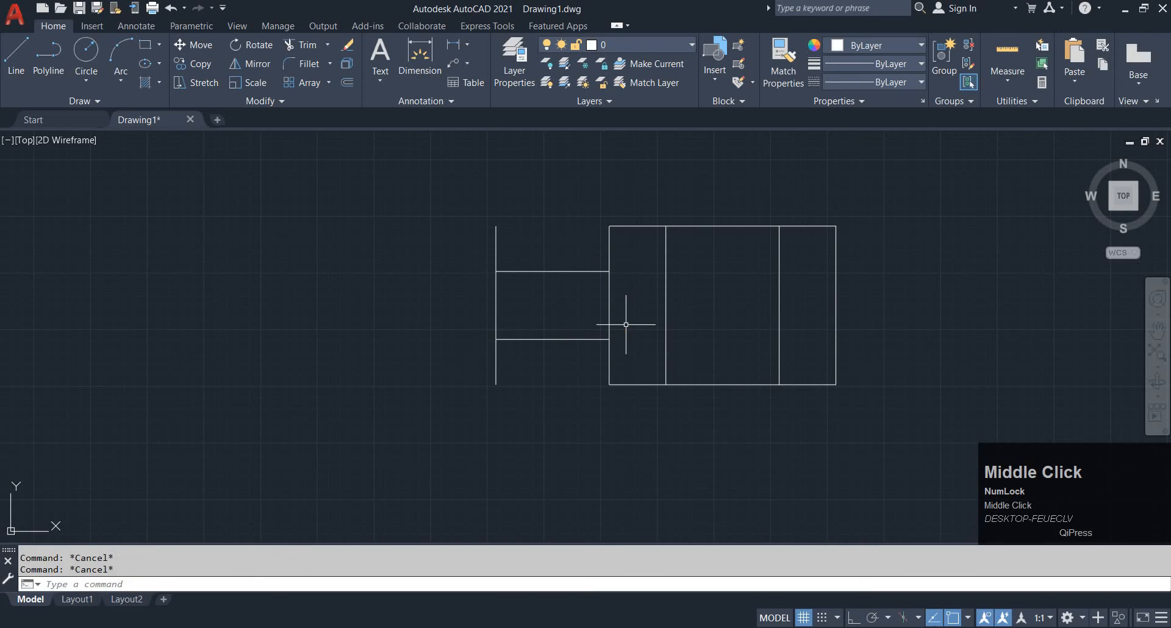
{"action": "key", "text": "space"}
{"action": "left_click", "coordinate": [495, 339]}
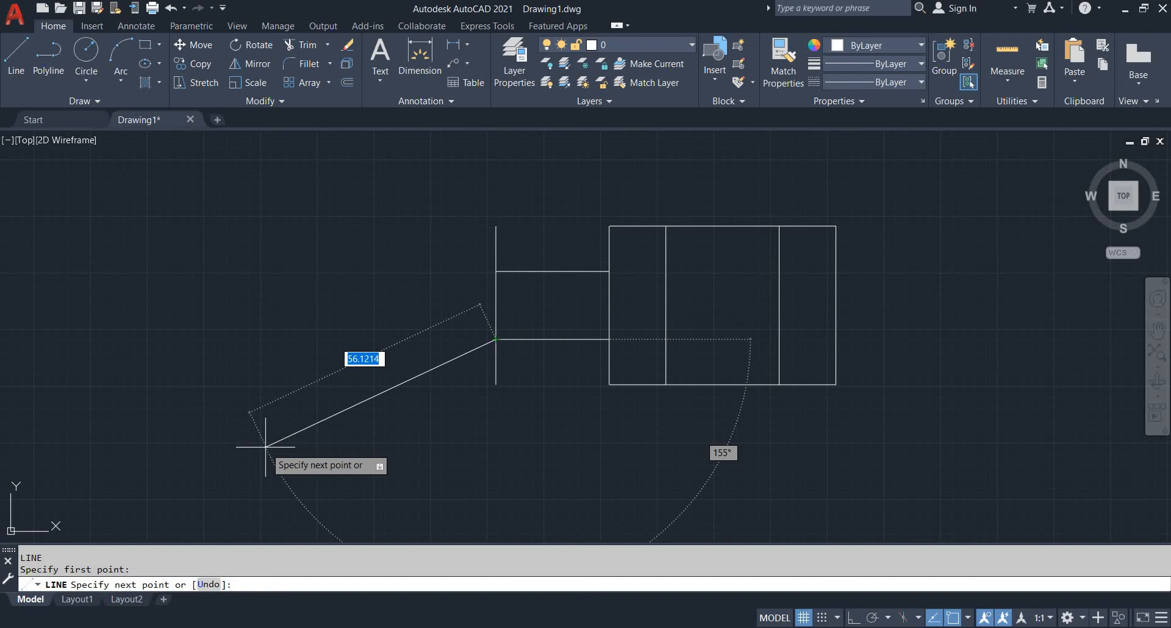
{"action": "key", "text": "Tab"}
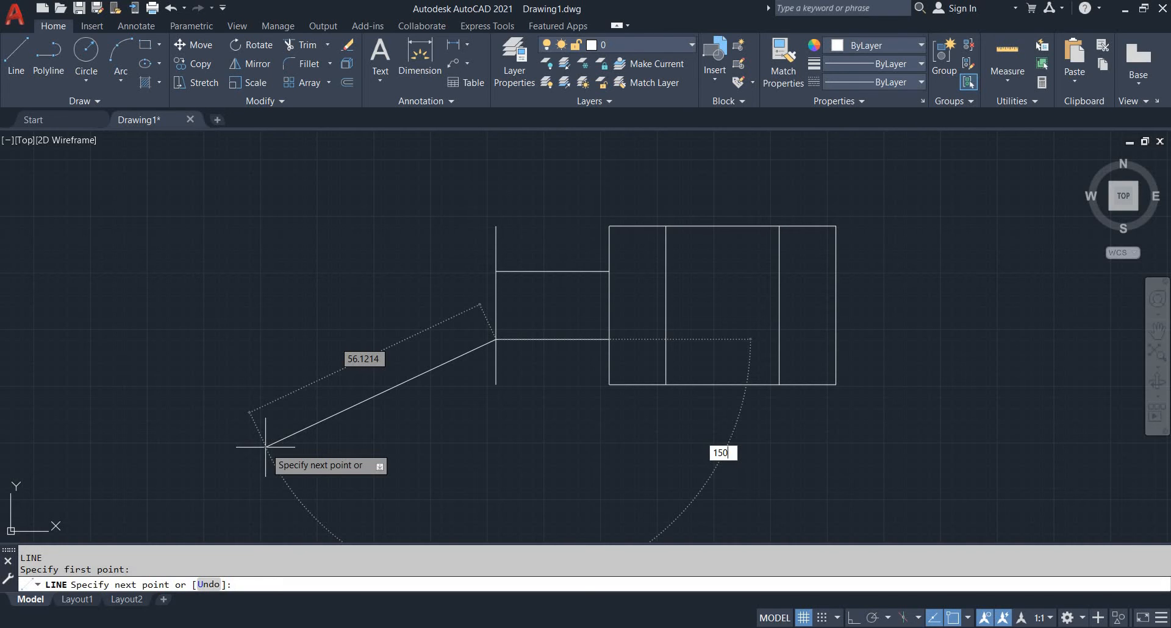
{"action": "key", "text": "Tab"}
{"action": "type", "text": "1"}
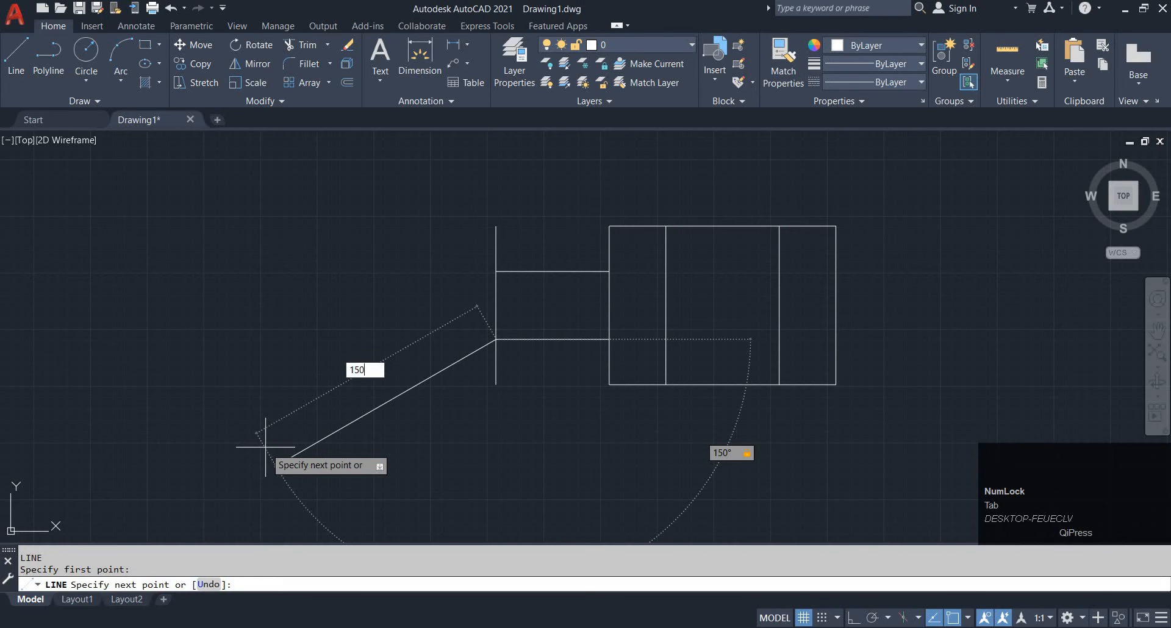
{"action": "type", "text": "50"}
{"action": "key", "text": "Return"}
{"action": "key", "text": "Escape"}
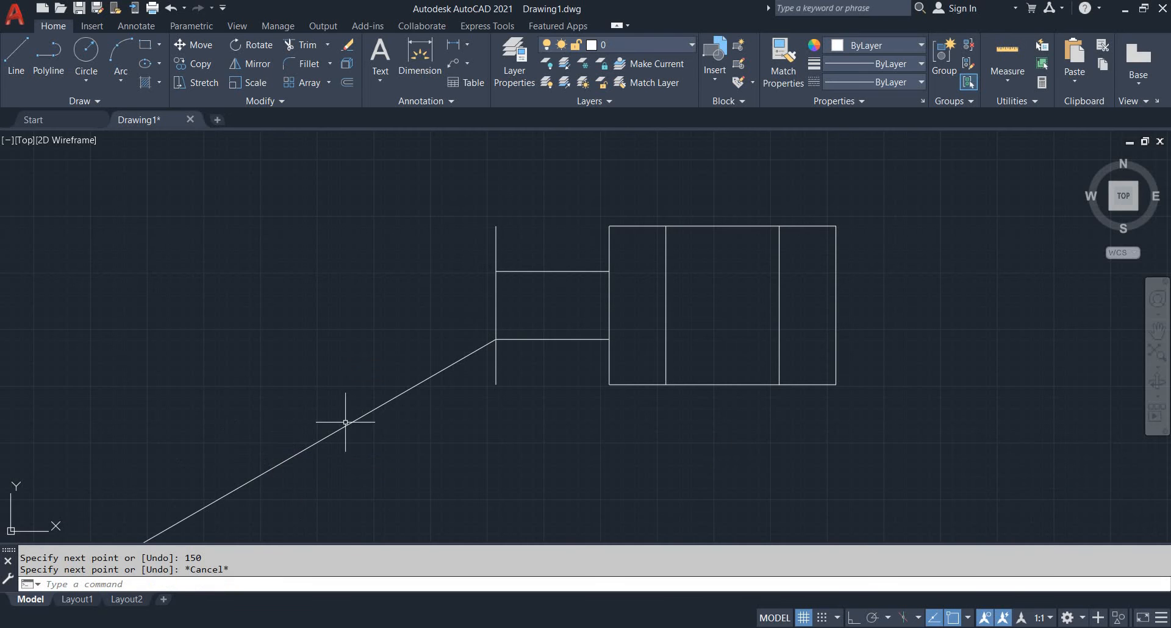
Check the arm's dimensions in the reference image and erase the overlong angled line.
{"action": "scroll", "coordinate": [533, 444], "scroll_direction": "down", "scroll_amount": 2}
{"action": "scroll", "coordinate": [543, 311], "scroll_direction": "down", "scroll_amount": 2}
{"action": "middle_click_drag", "start_coordinate": [541, 313], "coordinate": [561, 256]}
{"action": "scroll", "coordinate": [456, 352], "scroll_direction": "up", "scroll_amount": 2}
{"action": "middle_click_drag", "start_coordinate": [456, 352], "coordinate": [492, 325]}
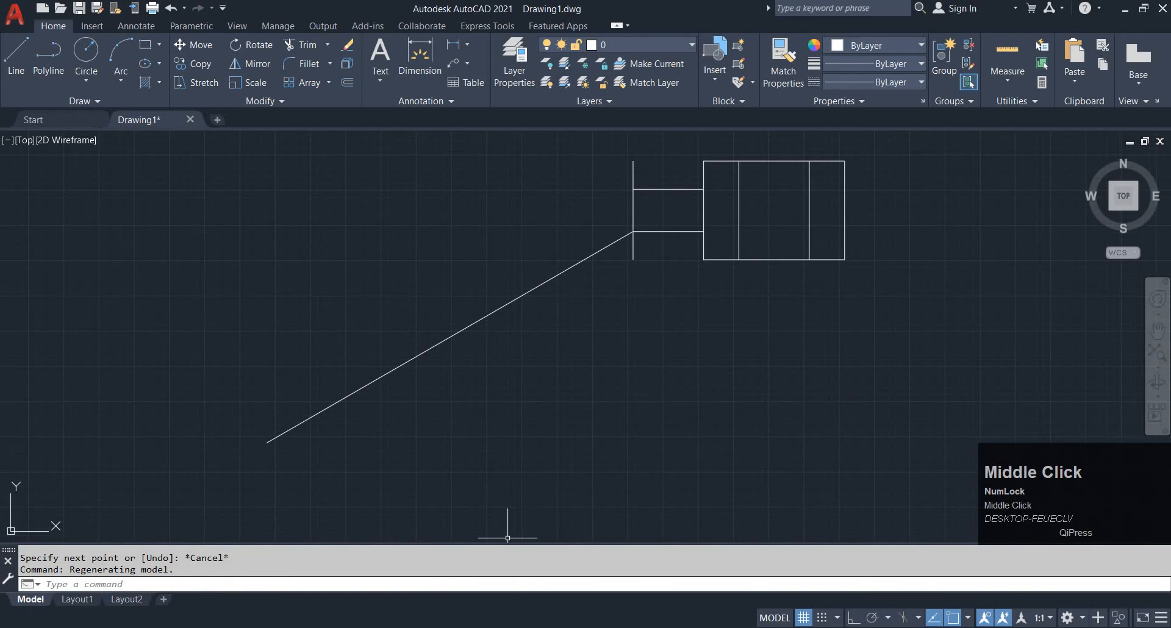
{"action": "left_click", "coordinate": [514, 627]}
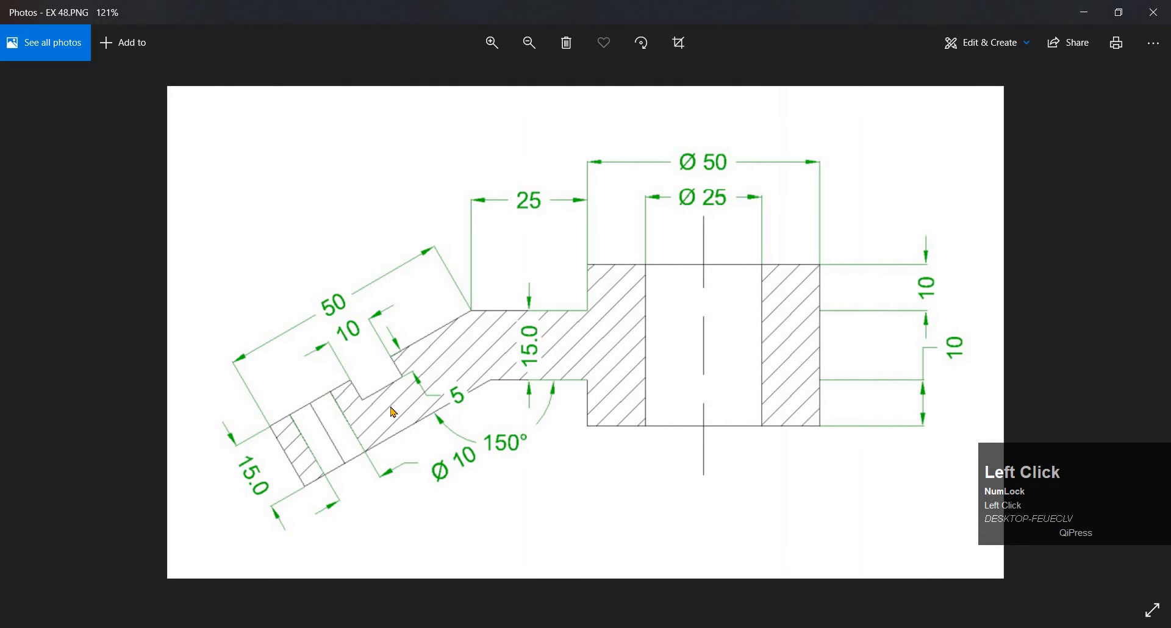
{"action": "left_click", "coordinate": [1083, 13]}
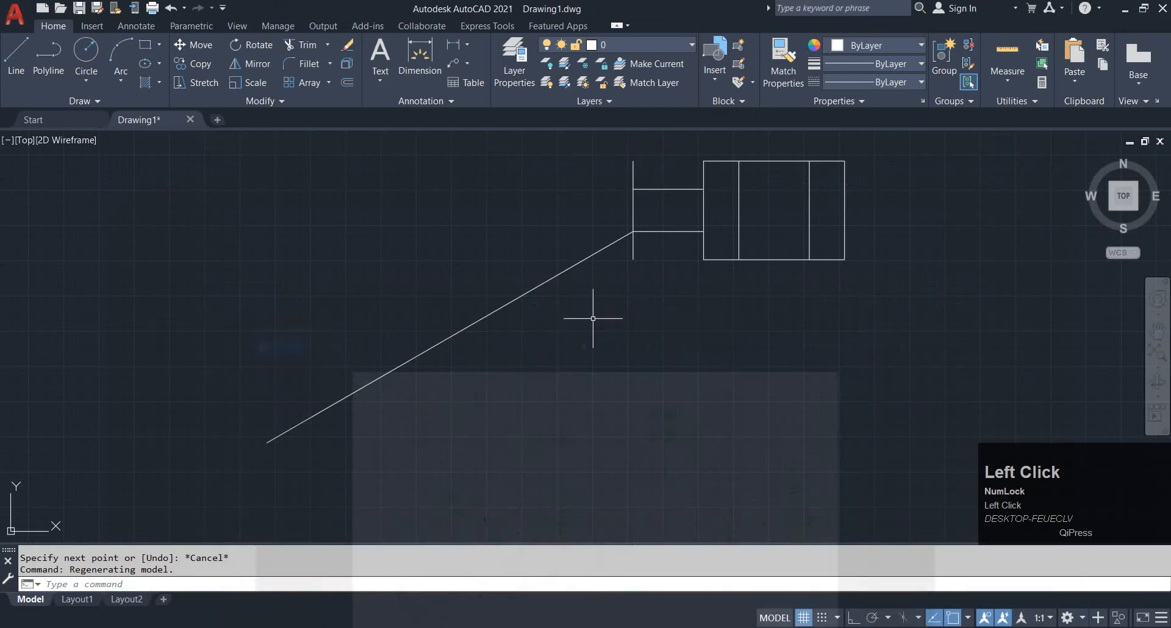
{"action": "left_click", "coordinate": [450, 342]}
{"action": "left_click", "coordinate": [418, 269]}
{"action": "type", "text": "e"}
{"action": "key", "text": "space"}
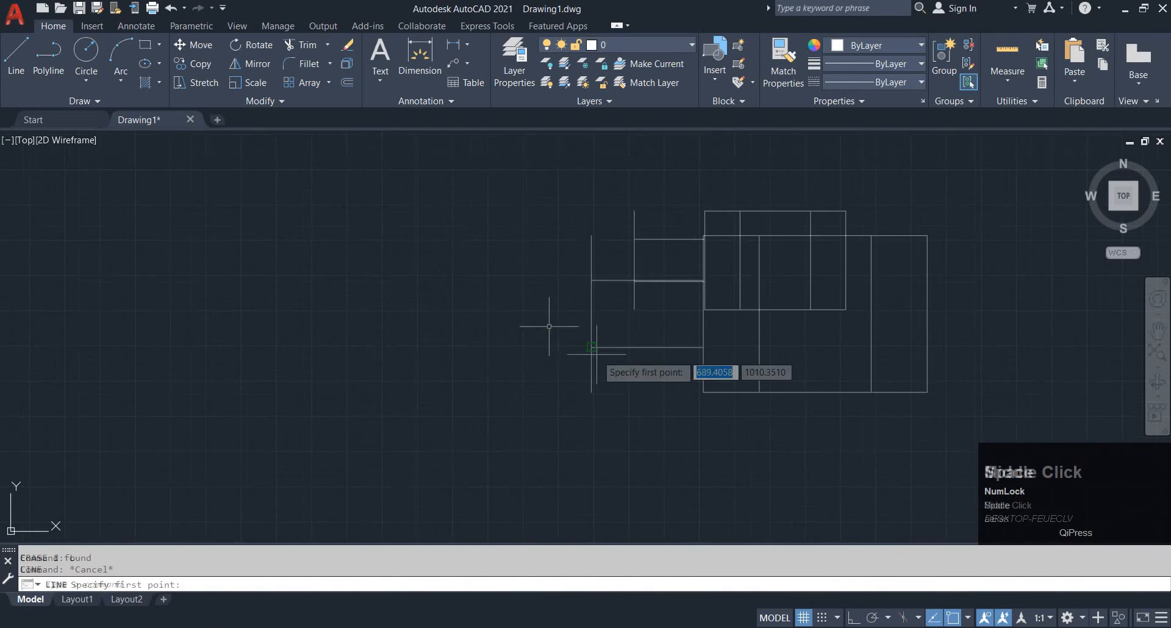
Draw a line 50 long at 150° down-left from the left end of the neck's lower edge.
{"action": "left_click", "coordinate": [591, 347]}
{"action": "scroll", "coordinate": [427, 452], "scroll_direction": "down", "scroll_amount": 4}
{"action": "middle_click_drag", "start_coordinate": [444, 444], "coordinate": [534, 370]}
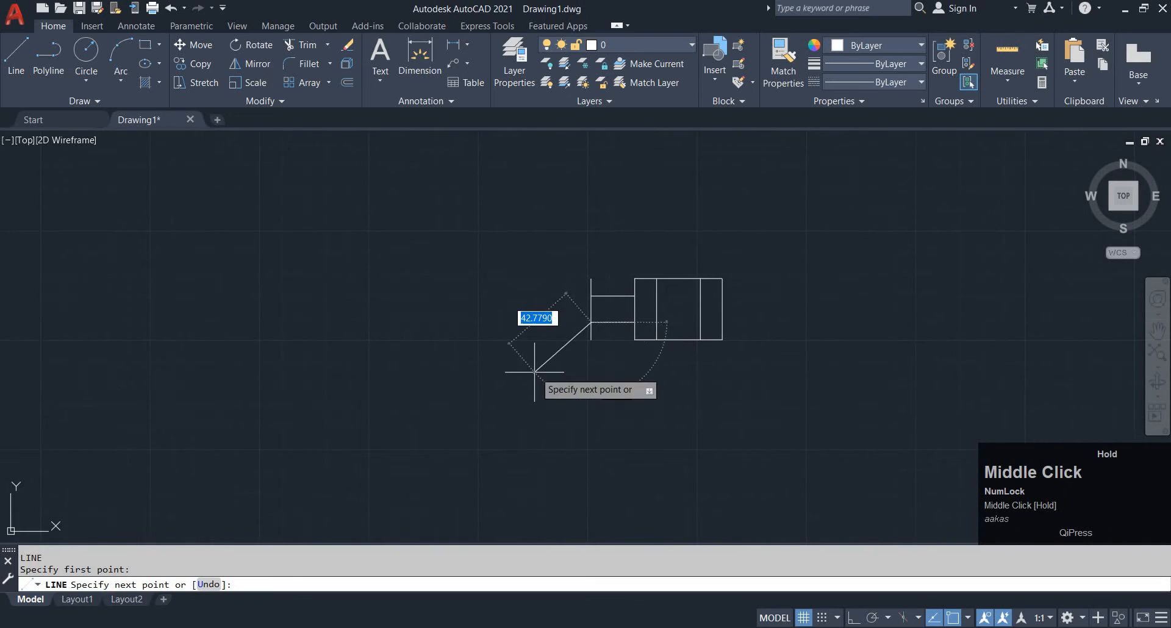
{"action": "scroll", "coordinate": [522, 395], "scroll_direction": "up", "scroll_amount": 2}
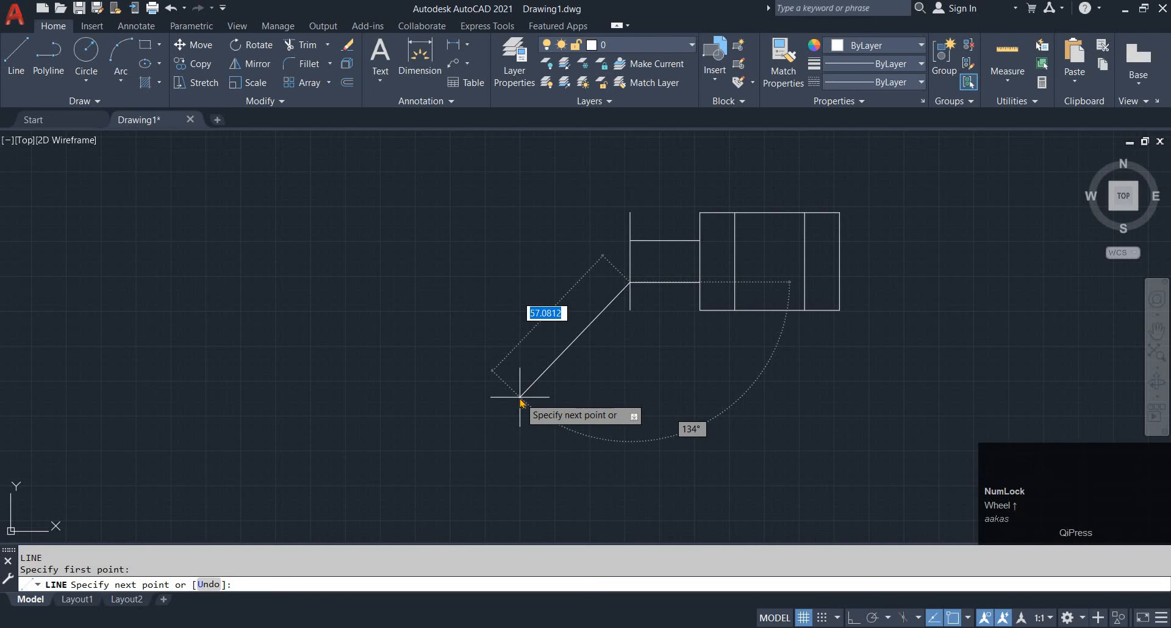
{"action": "type", "text": "50"}
{"action": "key", "text": "Tab"}
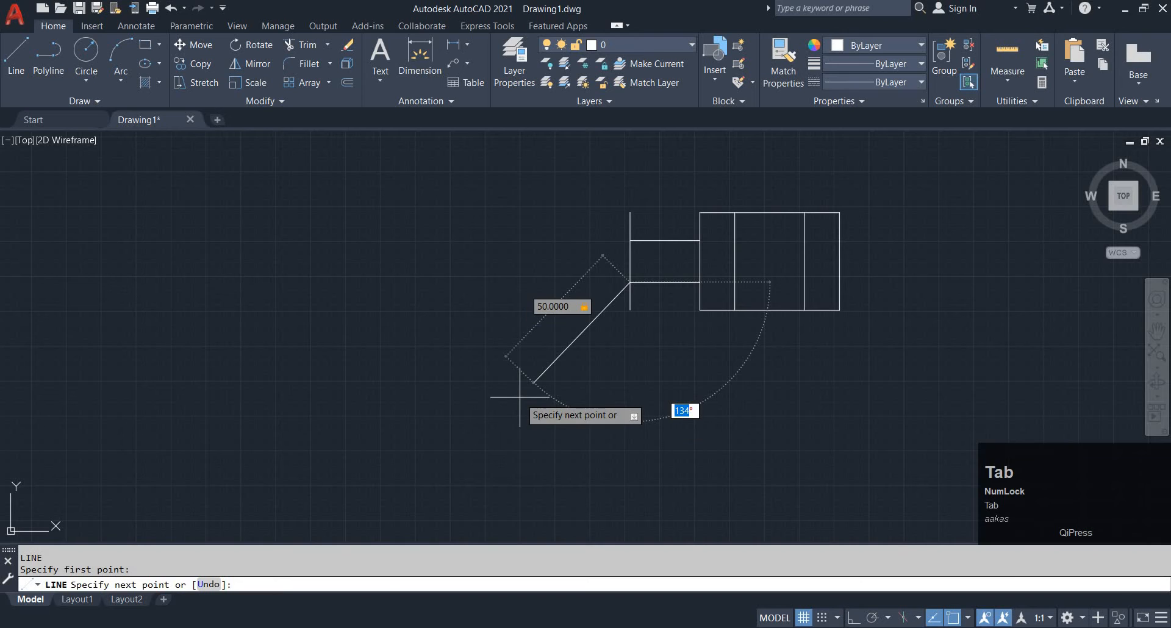
{"action": "type", "text": "115"}
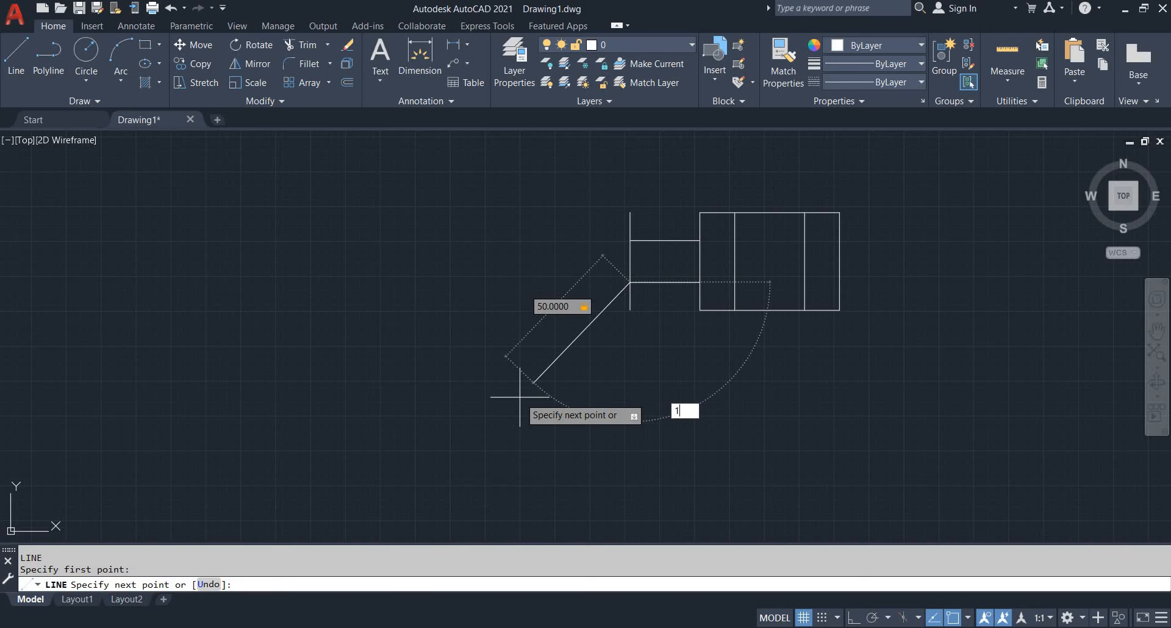
{"action": "key", "text": "Return"}
{"action": "key", "text": "Escape"}
{"action": "key", "text": "Escape"}
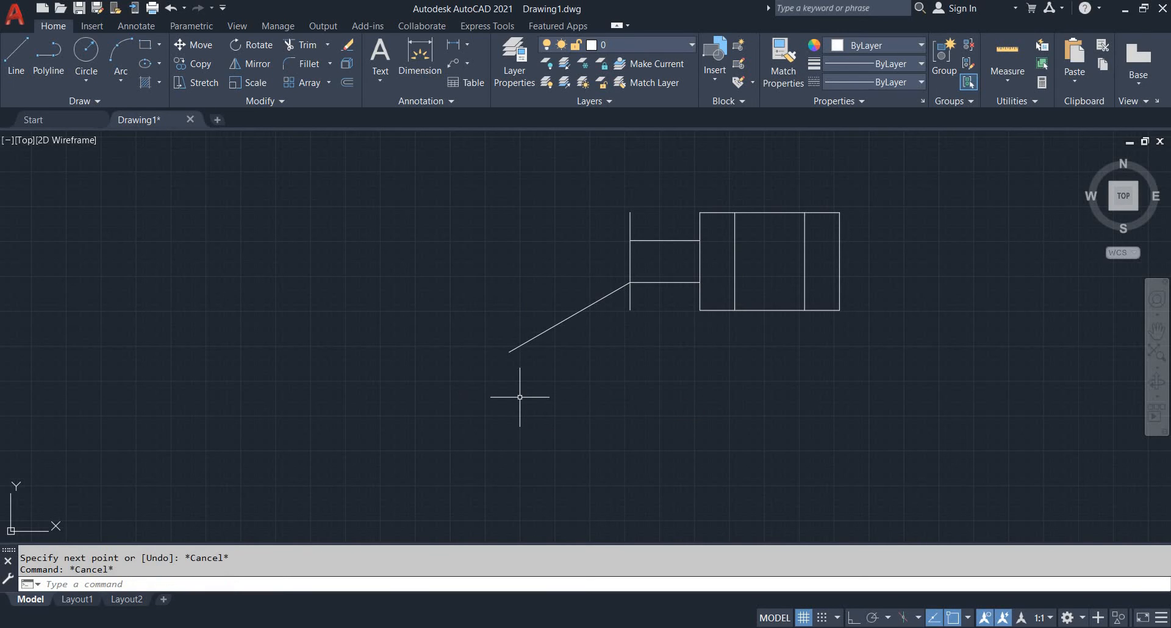
Offset the angled line 15 up and to the left to form the arm's second edge.
{"action": "key", "text": "Escape"}
{"action": "type", "text": "o"}
{"action": "key", "text": "space"}
{"action": "key", "text": "space"}
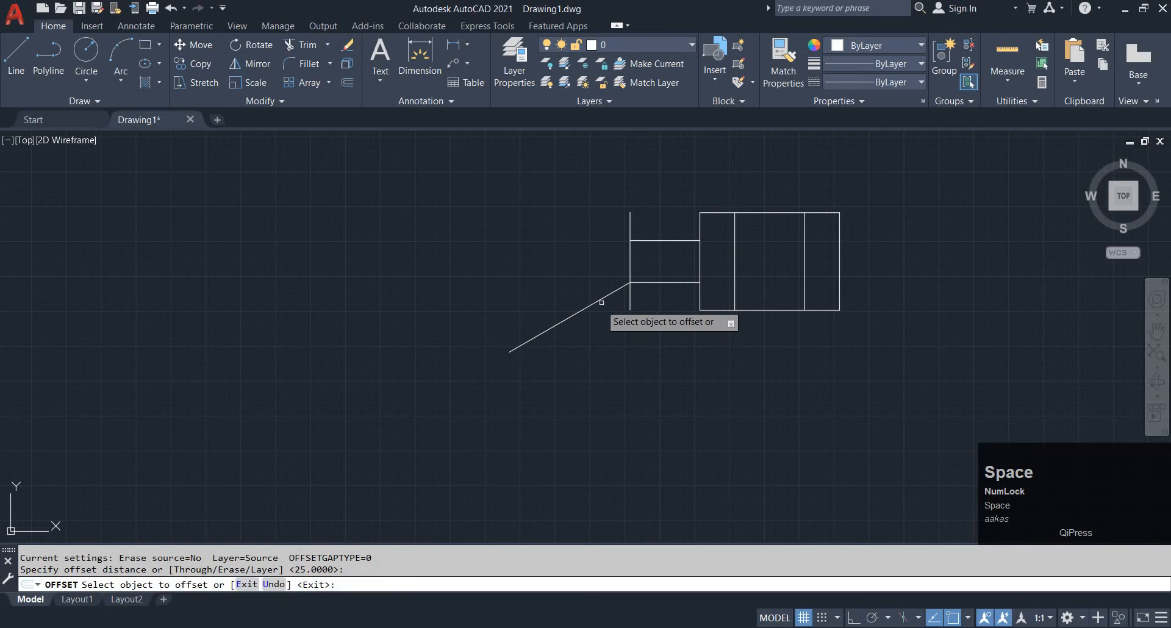
{"action": "left_click", "coordinate": [613, 292]}
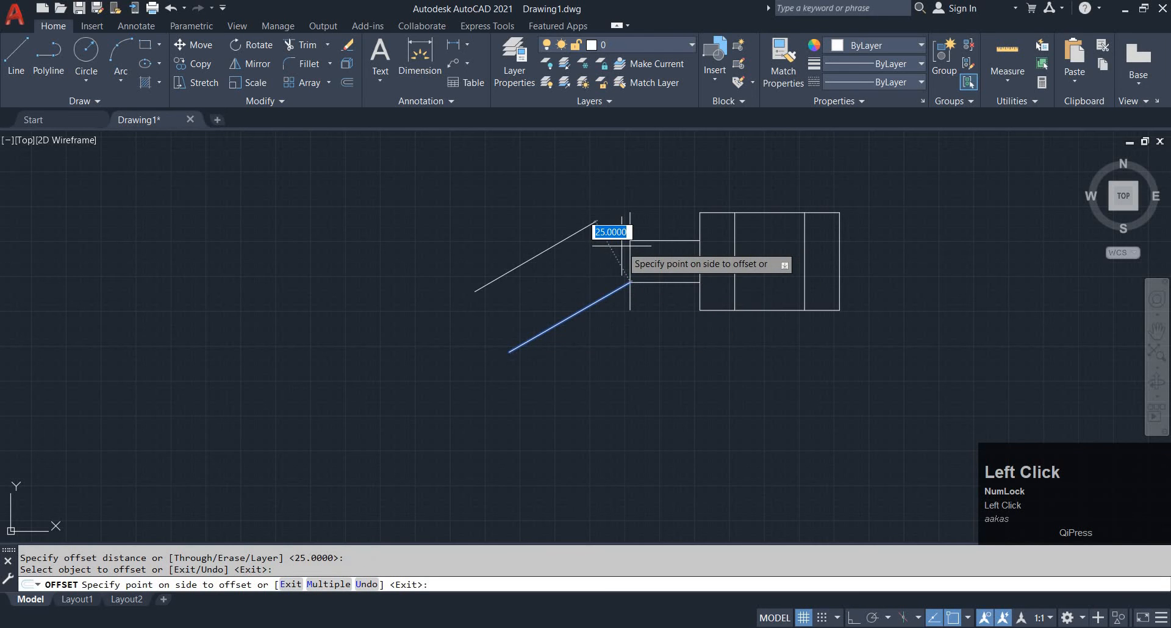
{"action": "type", "text": "15"}
{"action": "key", "text": "Return"}
{"action": "scroll", "coordinate": [622, 251], "scroll_direction": "up", "scroll_amount": 6}
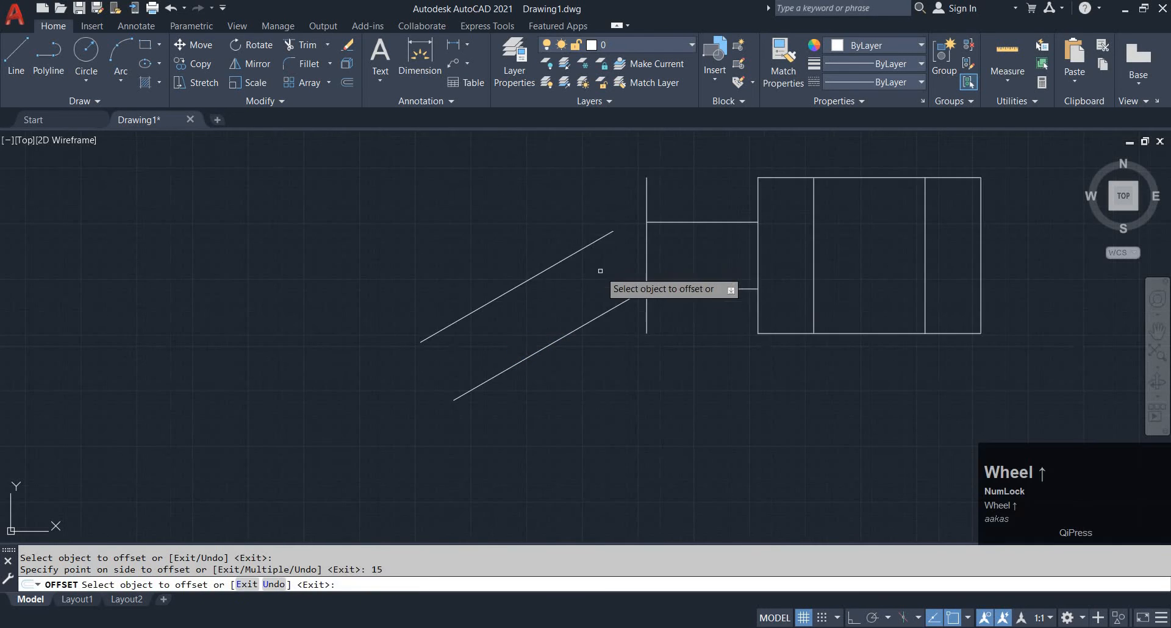
{"action": "key", "text": "Escape"}
Examine the reference image for how the arm's upper edge meets the neck.
{"action": "left_click", "coordinate": [447, 627]}
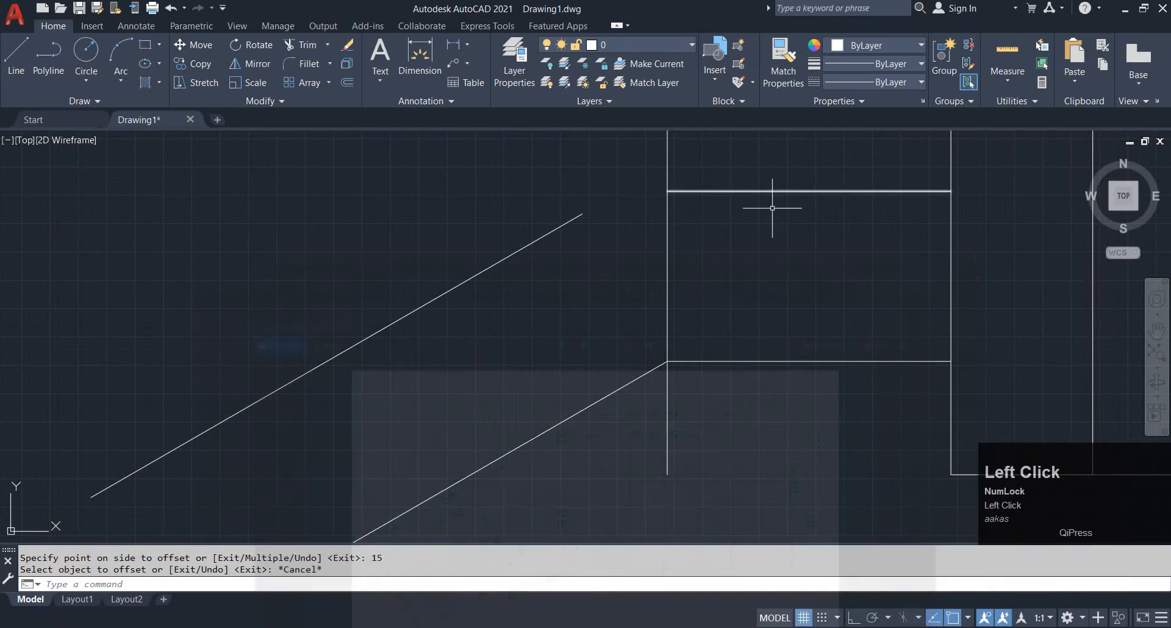
{"action": "middle_click_drag", "start_coordinate": [773, 210], "coordinate": [661, 316]}
{"action": "left_click", "coordinate": [765, 267]}
{"action": "left_click", "coordinate": [747, 233]}
{"action": "scroll", "coordinate": [685, 240], "scroll_direction": "down", "scroll_amount": 2}
{"action": "scroll", "coordinate": [575, 313], "scroll_direction": "down", "scroll_amount": 2}
{"action": "key", "text": "Escape"}
{"action": "key", "text": "Escape"}
{"action": "scroll", "coordinate": [624, 312], "scroll_direction": "up", "scroll_amount": 2}
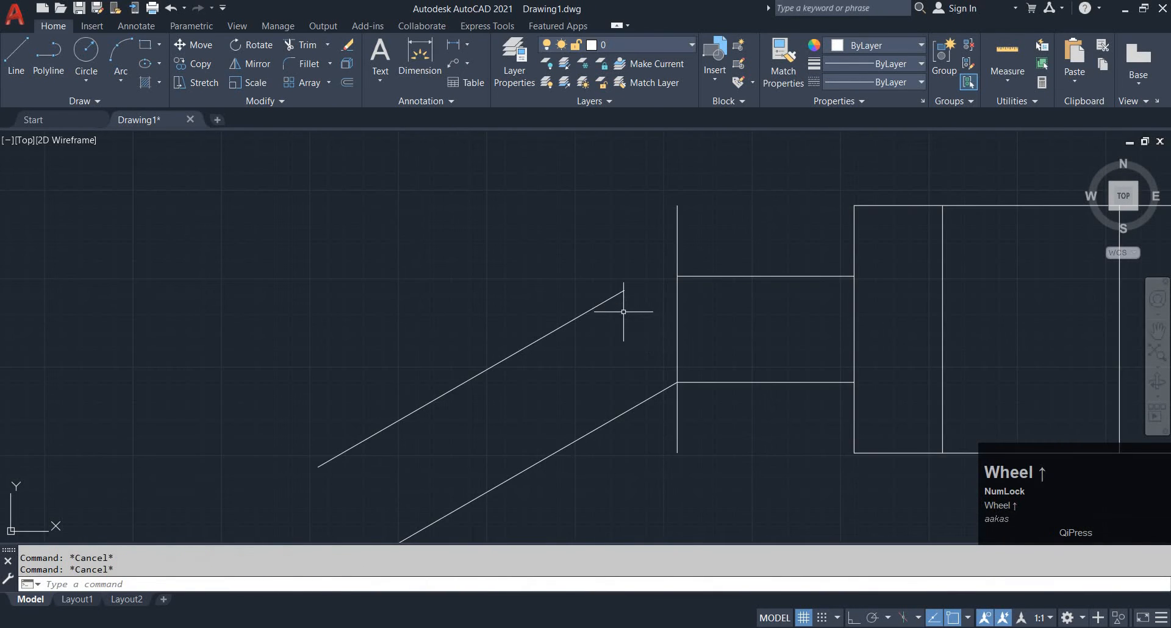
Move the offset angled line so its upper end lies on the left end of the neck's upper edge.
{"action": "left_click", "coordinate": [624, 312]}
{"action": "left_click", "coordinate": [575, 270]}
{"action": "left_click", "coordinate": [624, 290]}
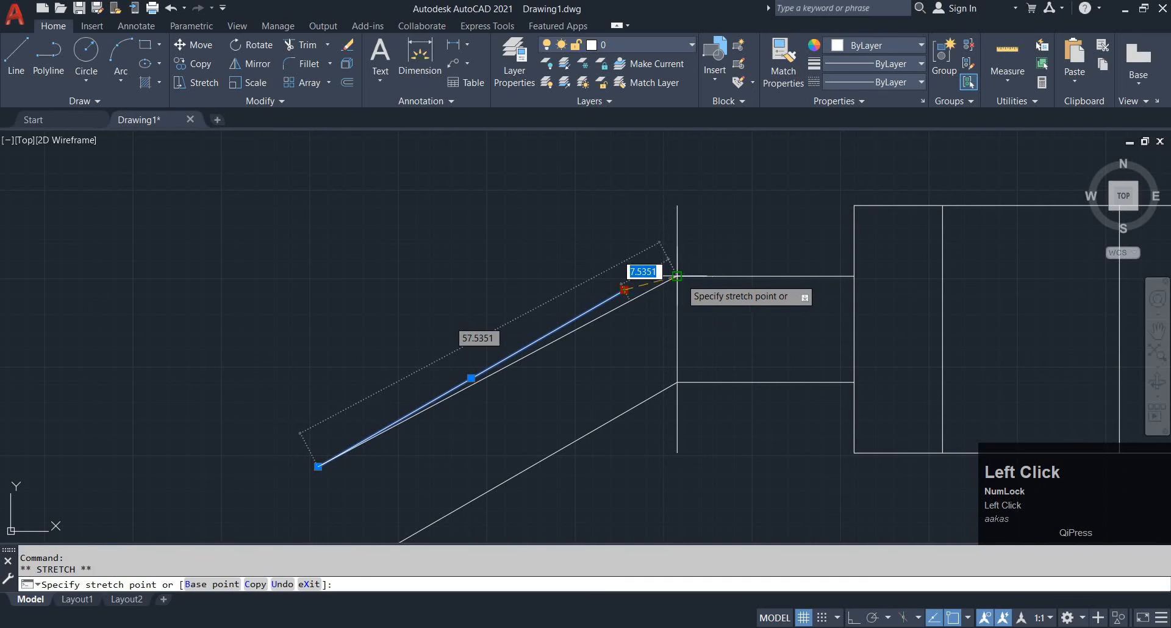
{"action": "key", "text": "Escape"}
{"action": "key", "text": "space"}
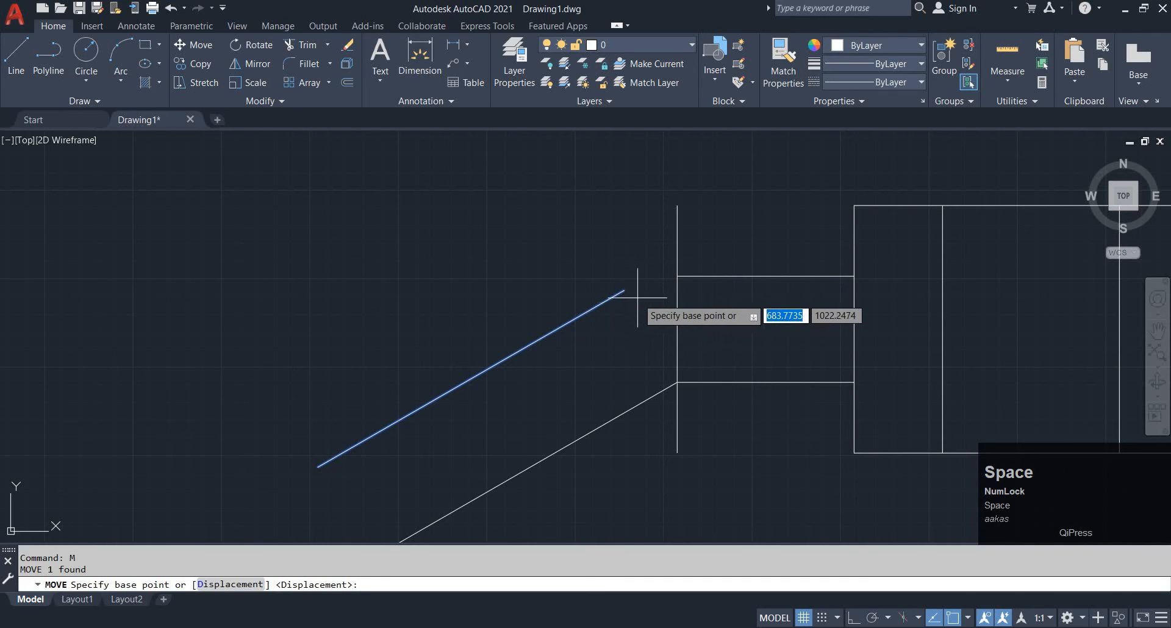
{"action": "left_click", "coordinate": [622, 289]}
{"action": "key", "text": "Escape"}
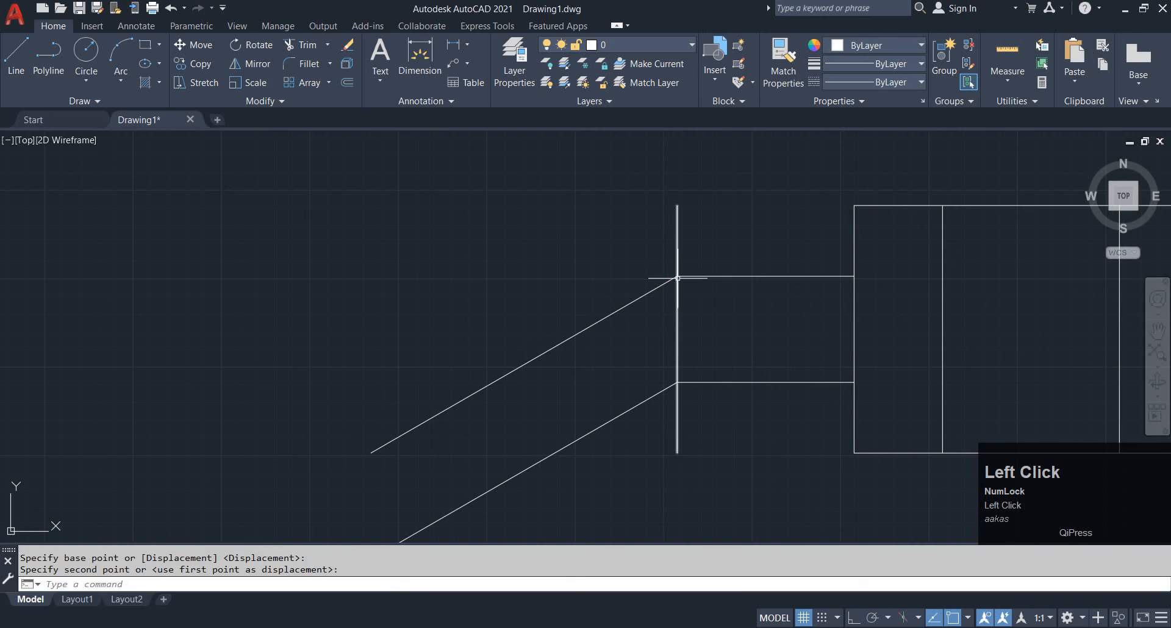
Offset the arm's upper edge 15 downward to form its lower edge.
{"action": "scroll", "coordinate": [634, 348], "scroll_direction": "down", "scroll_amount": 2}
{"action": "middle_click_drag", "start_coordinate": [635, 347], "coordinate": [620, 334]}
{"action": "key", "text": "space"}
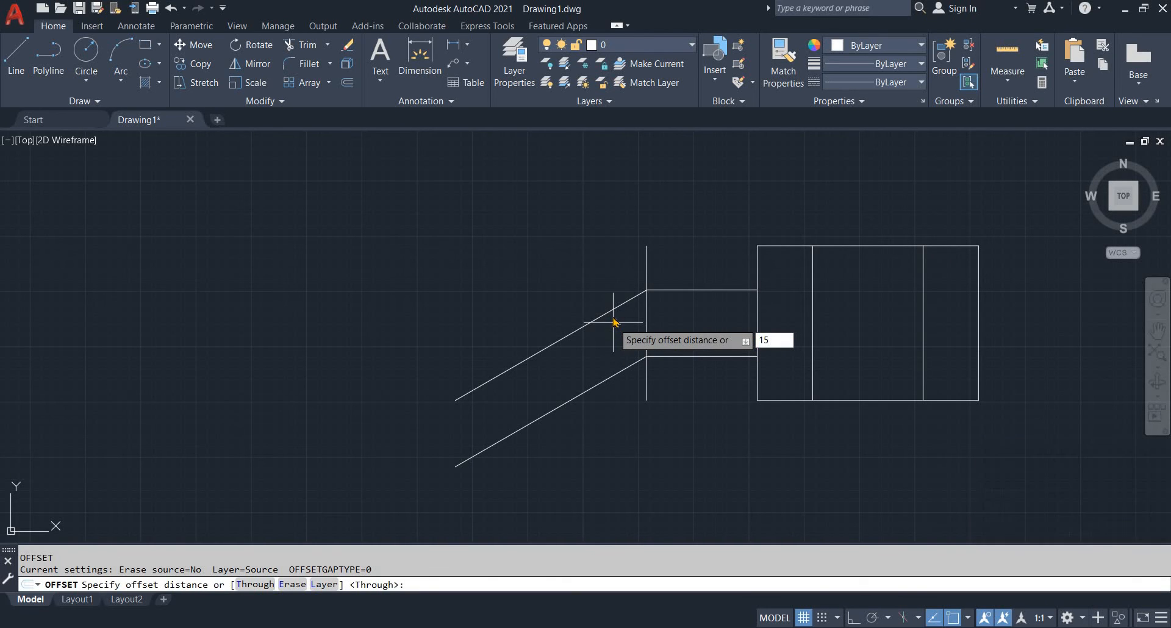
{"action": "key", "text": "Return"}
{"action": "left_click", "coordinate": [613, 310]}
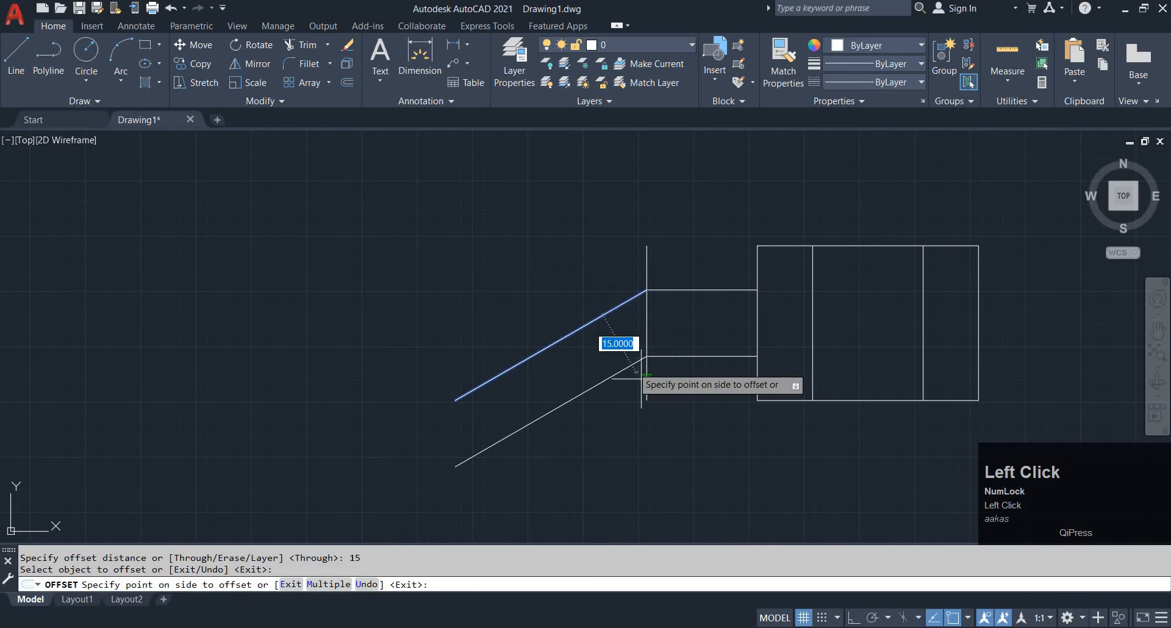
{"action": "left_click", "coordinate": [657, 405]}
{"action": "scroll", "coordinate": [660, 370], "scroll_direction": "up", "scroll_amount": 6}
{"action": "middle_click_drag", "start_coordinate": [654, 343], "coordinate": [679, 350]}
{"action": "key", "text": "Escape"}
{"action": "key", "text": "Escape"}
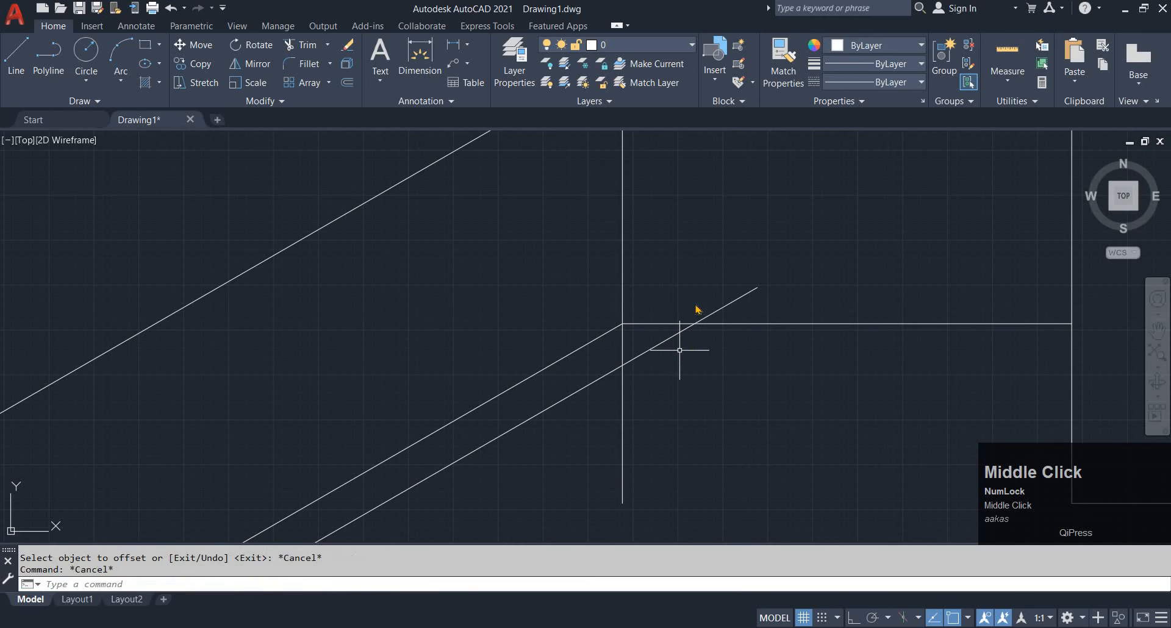
Trim the lower arm and neck edges to their intersection and remove the old angled line and the vertical line across the neck.
{"action": "type", "text": "tr"}
{"action": "key", "text": "space"}
{"action": "left_click", "coordinate": [725, 305]}
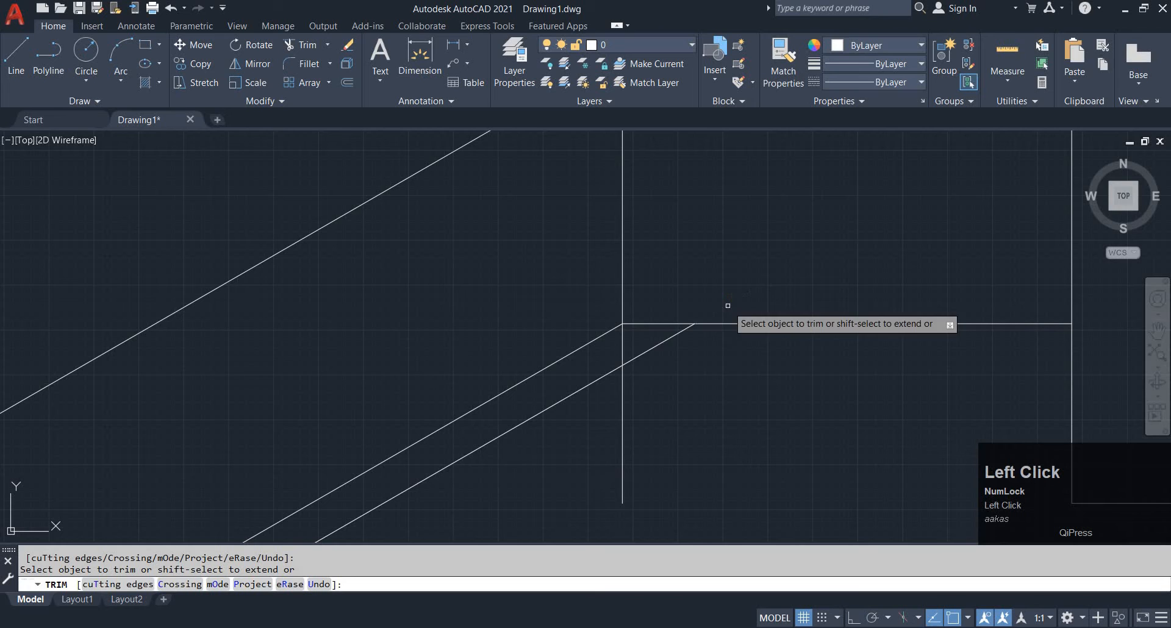
{"action": "left_click", "coordinate": [644, 324]}
{"action": "left_click", "coordinate": [610, 335]}
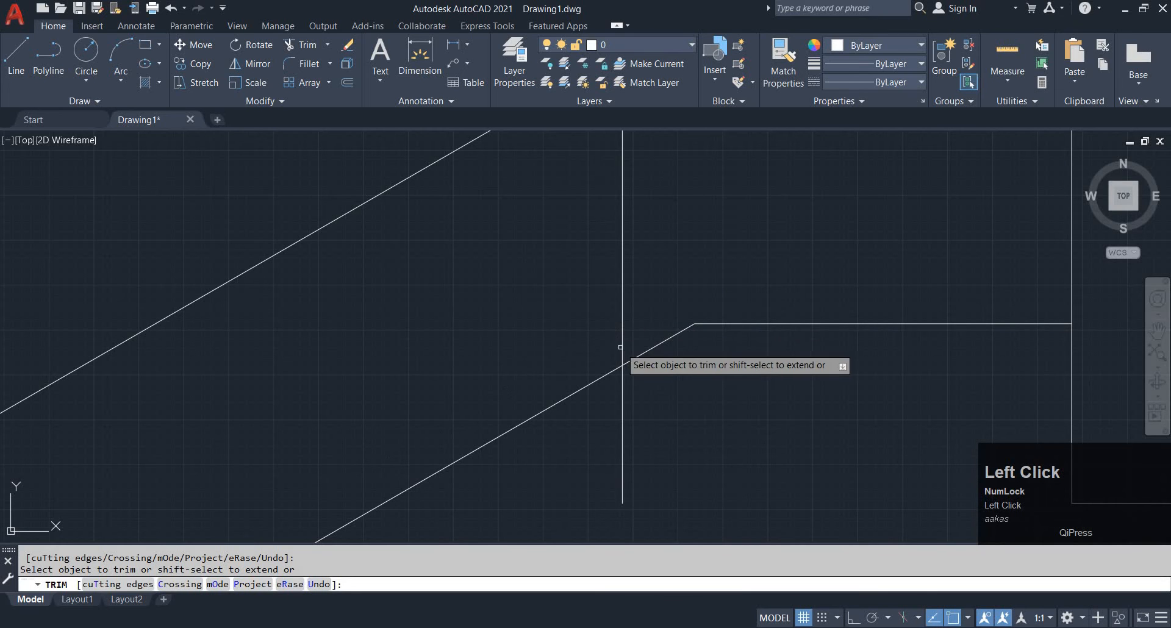
{"action": "left_click", "coordinate": [620, 345]}
{"action": "scroll", "coordinate": [617, 282], "scroll_direction": "down", "scroll_amount": 6}
{"action": "middle_click_drag", "start_coordinate": [616, 281], "coordinate": [617, 282]}
{"action": "scroll", "coordinate": [618, 287], "scroll_direction": "up", "scroll_amount": 2}
{"action": "key", "text": "Escape"}
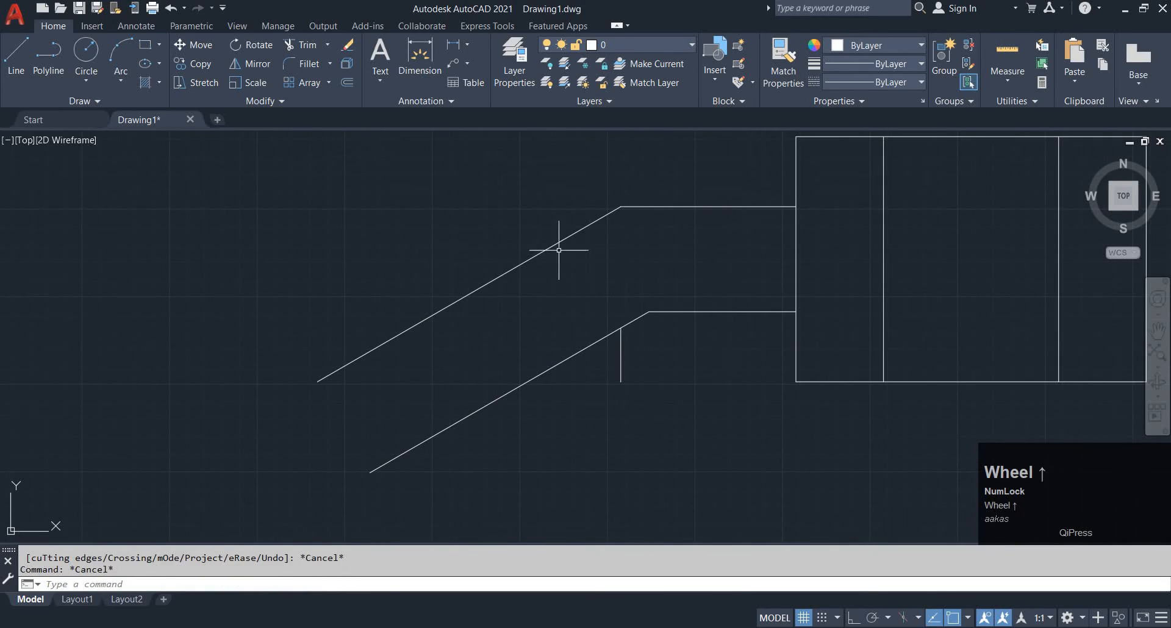
Erase the leftover vertical line below the arm.
{"action": "left_click", "coordinate": [656, 399]}
{"action": "left_click", "coordinate": [617, 334]}
{"action": "type", "text": "e"}
{"action": "key", "text": "space"}
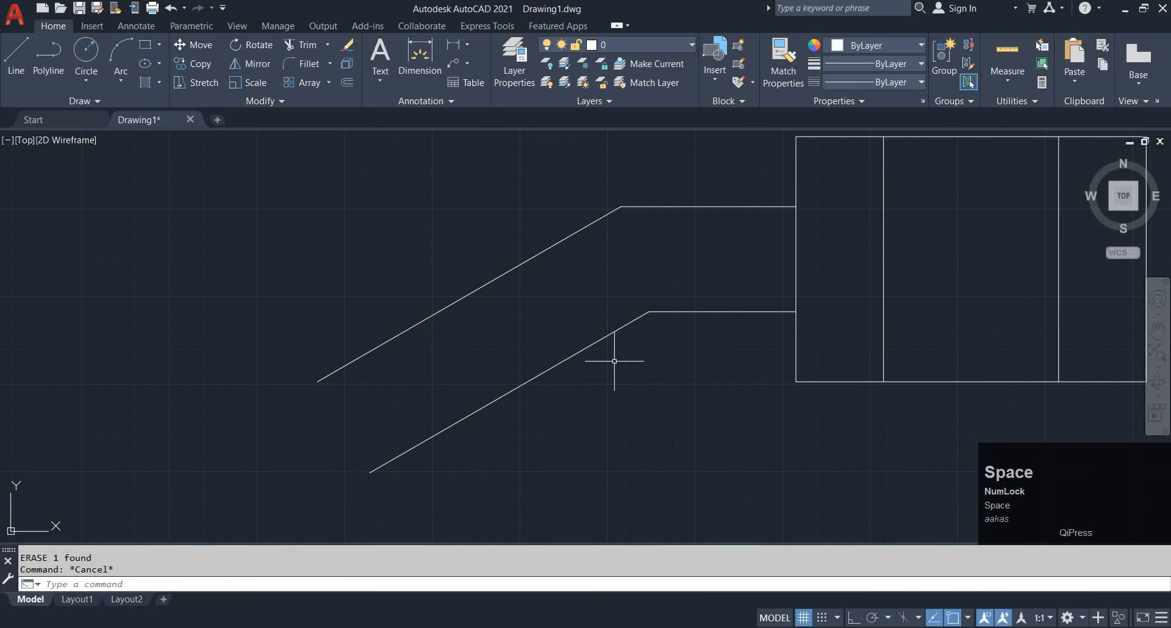
Close the arm's free end with a line joining the ends of its upper and lower edges.
{"action": "type", "text": "l"}
{"action": "key", "text": "space"}
{"action": "left_click", "coordinate": [318, 382]}
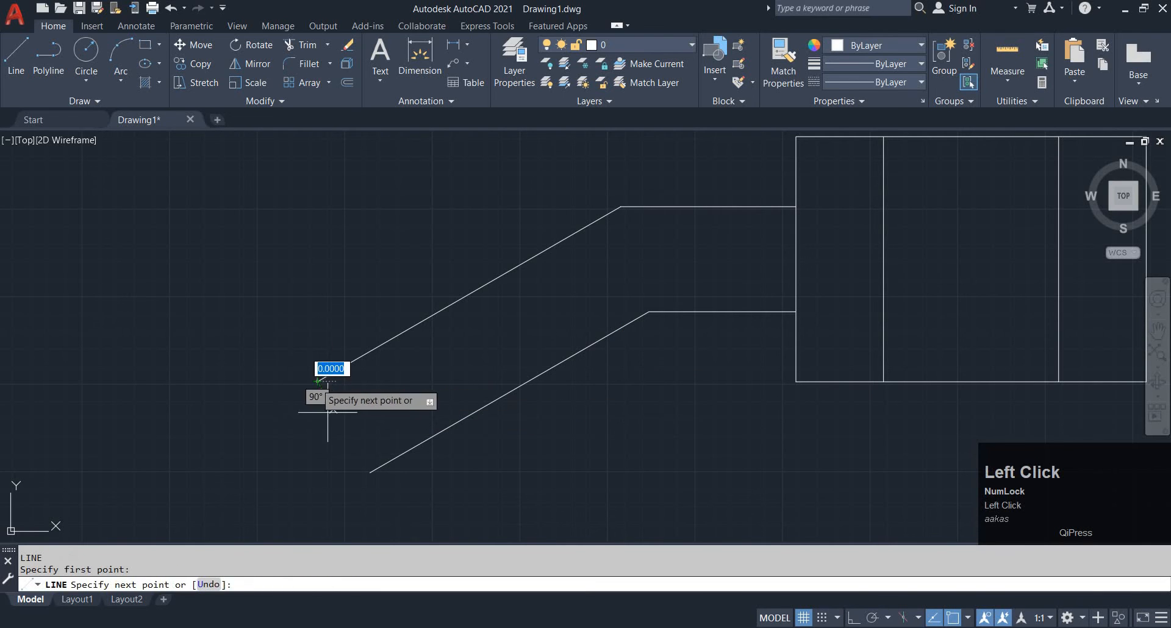
{"action": "left_click", "coordinate": [370, 473]}
{"action": "key", "text": "Escape"}
{"action": "scroll", "coordinate": [356, 477], "scroll_direction": "up", "scroll_amount": 2}
{"action": "scroll", "coordinate": [387, 429], "scroll_direction": "down", "scroll_amount": 4}
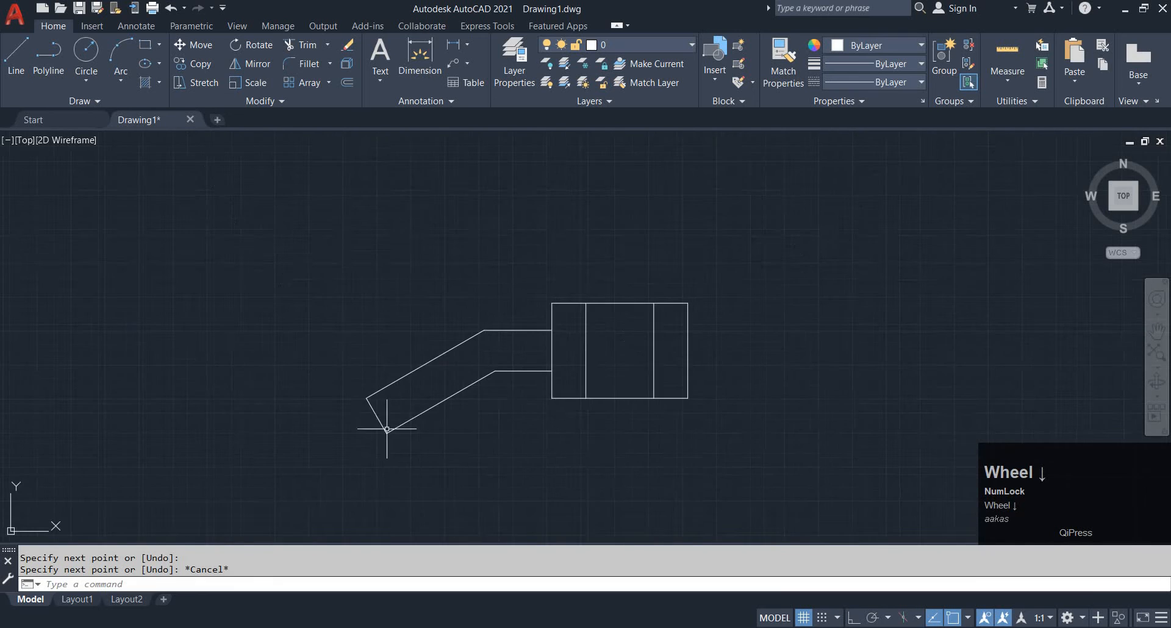
{"action": "mouse_move", "coordinate": [454, 372]}
{"action": "middle_mouse_down"}
{"action": "mouse_move", "coordinate": [433, 367]}
{"action": "mouse_move", "coordinate": [529, 304]}
{"action": "mouse_move", "coordinate": [584, 330]}
{"action": "middle_mouse_up"}
{"action": "scroll", "coordinate": [593, 350], "scroll_direction": "up", "scroll_amount": 4}
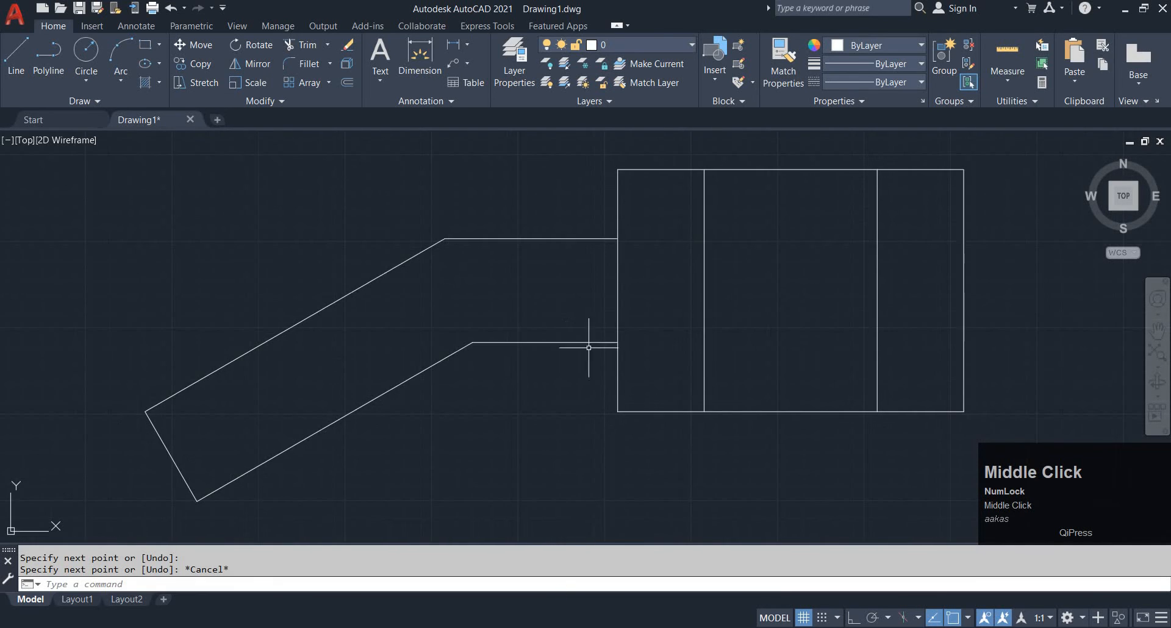
Check the groove in the reference image and draw a perpendicular line about 11.5 long inward from the midpoint of the arm's upper edge.
{"action": "left_click", "coordinate": [487, 600]}
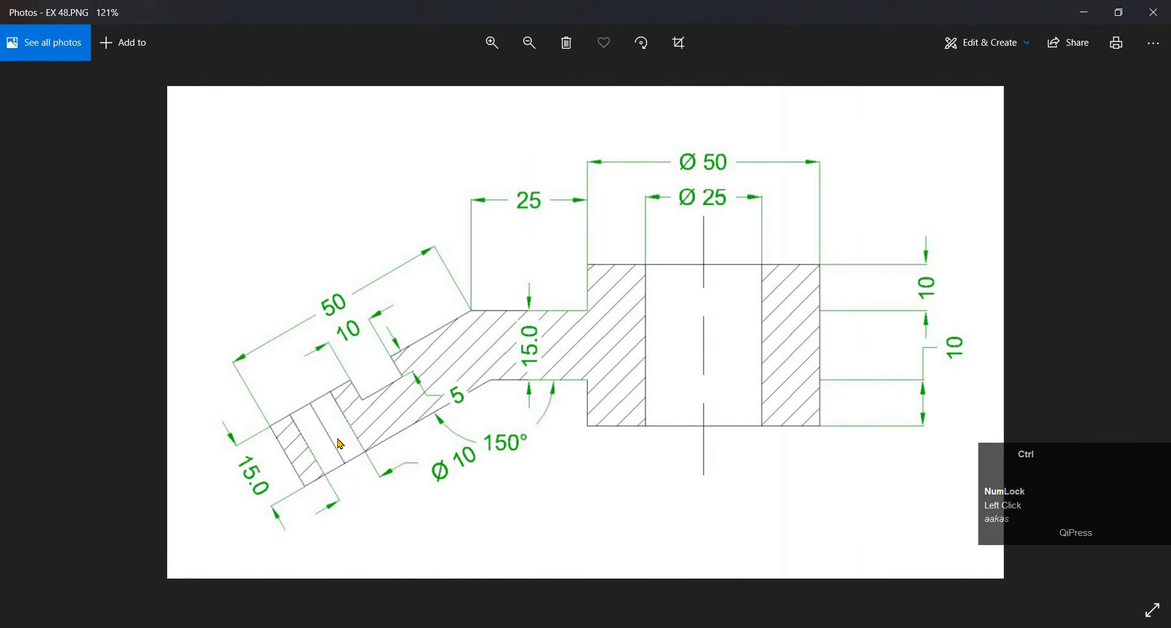
{"action": "scroll", "coordinate": [287, 489], "scroll_direction": "up", "scroll_amount": 1, "text": "ctrl"}
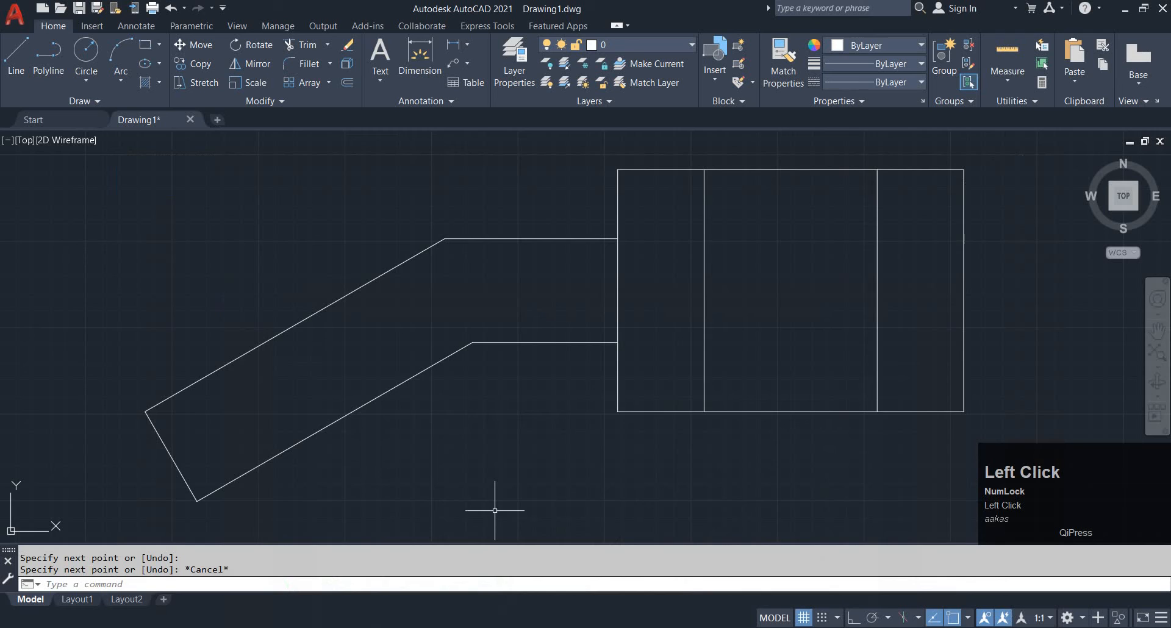
{"action": "middle_click_drag", "start_coordinate": [496, 509], "coordinate": [536, 366]}
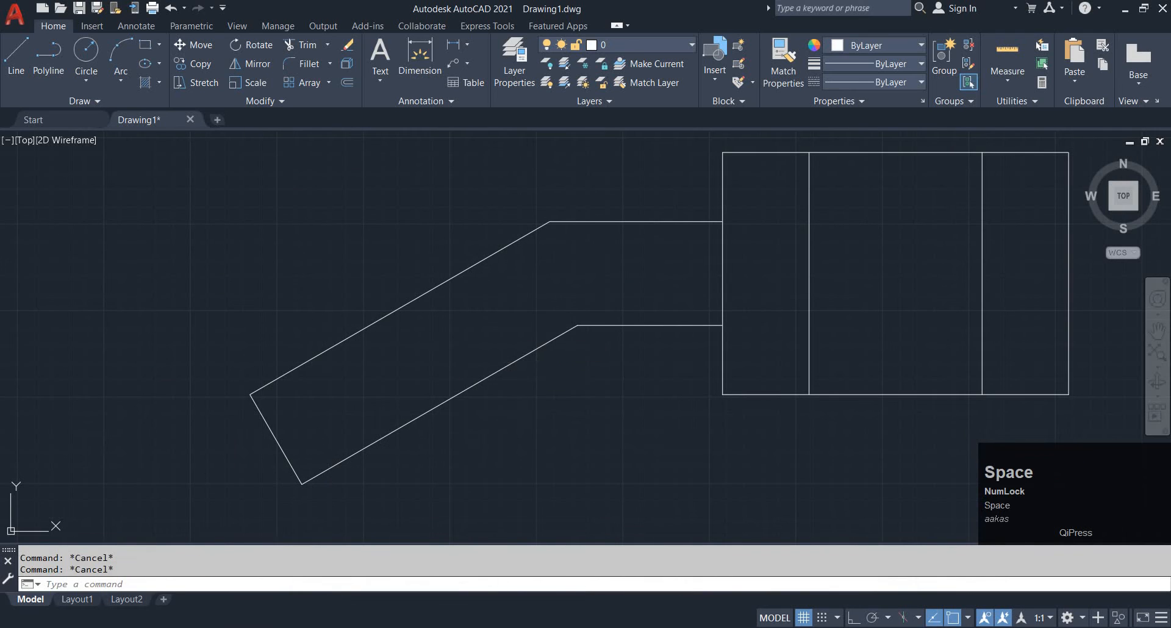
{"action": "type", "text": "L"}
{"action": "key", "text": "space"}
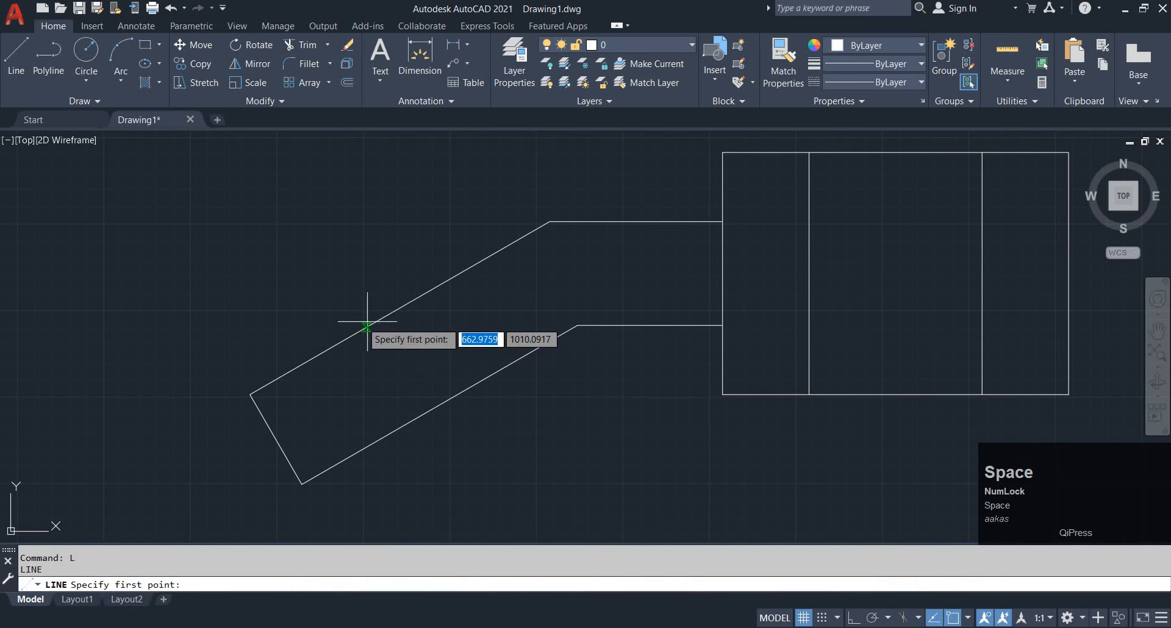
{"action": "left_click", "coordinate": [399, 308]}
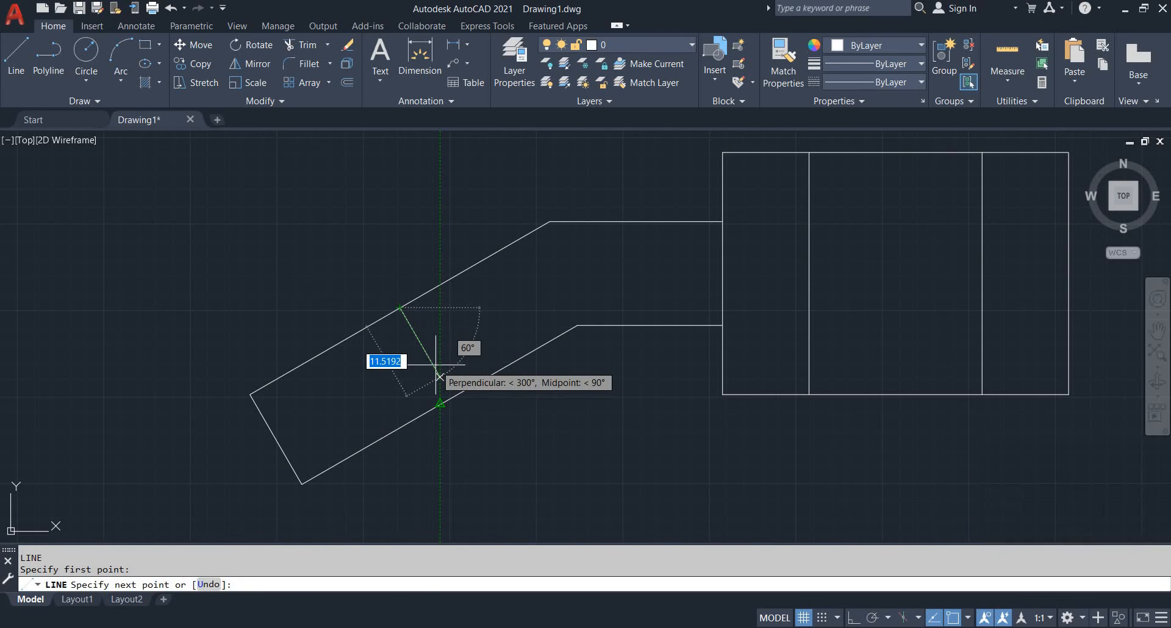
{"action": "left_click", "coordinate": [440, 377]}
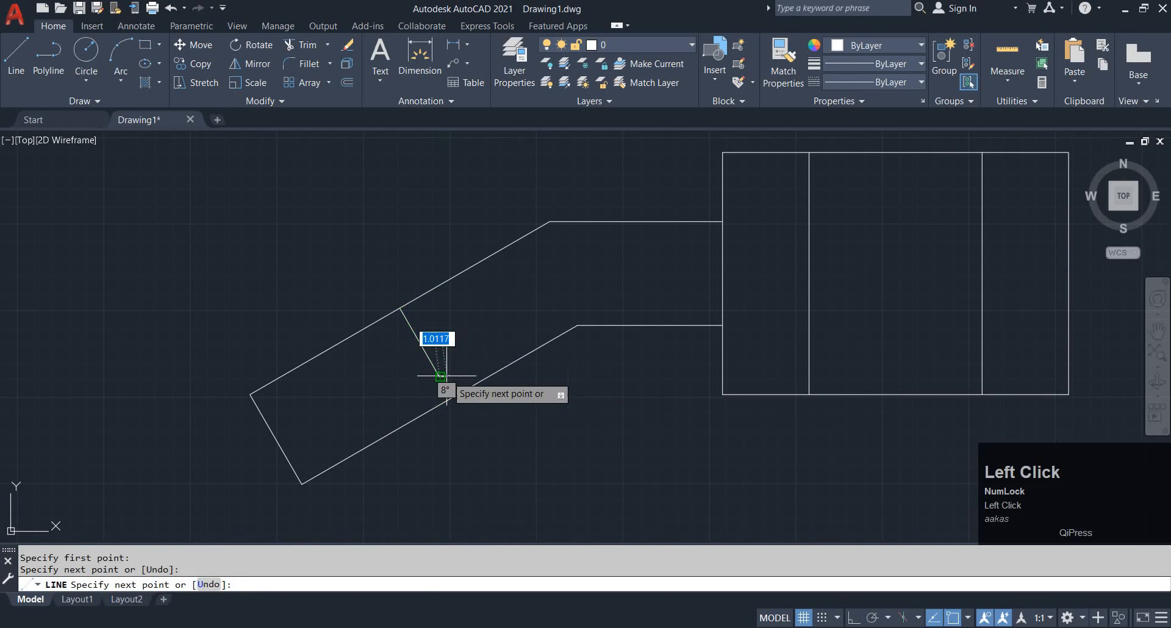
{"action": "key", "text": "Escape"}
{"action": "key", "text": "Escape"}
{"action": "scroll", "coordinate": [405, 342], "scroll_direction": "up", "scroll_amount": 6}
{"action": "left_click", "coordinate": [532, 340]}
{"action": "key", "text": "Escape"}
Offset the perpendicular line 5 to each side to mark the groove's walls.
{"action": "scroll", "coordinate": [487, 301], "scroll_direction": "down", "scroll_amount": 4}
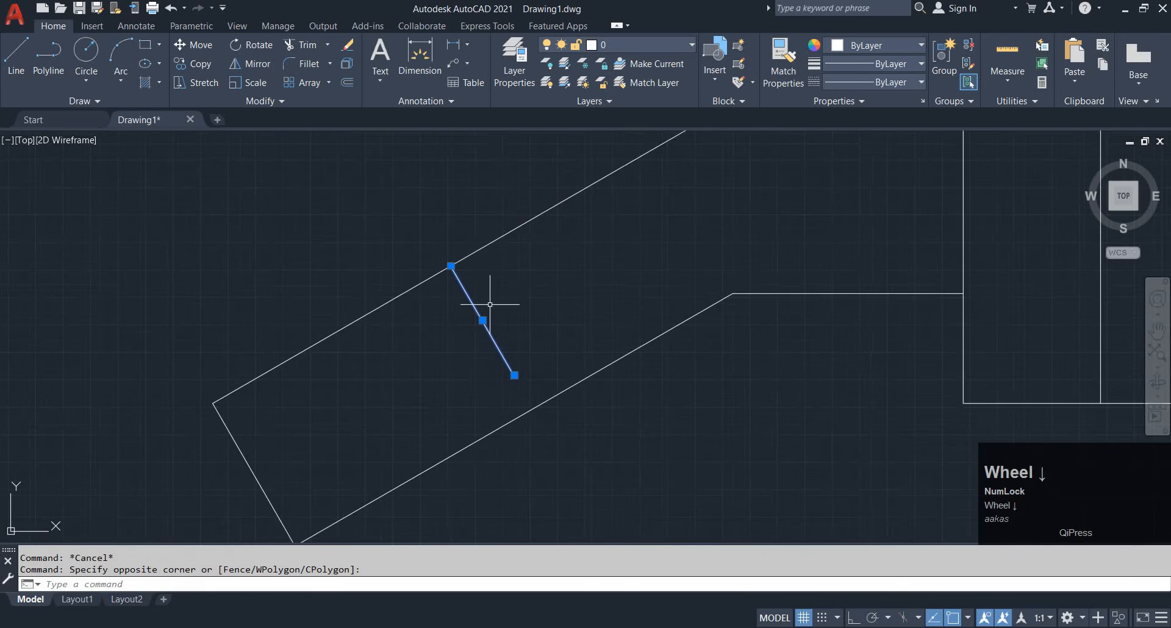
{"action": "middle_click_drag", "start_coordinate": [486, 305], "coordinate": [495, 339]}
{"action": "type", "text": "o"}
{"action": "key", "text": "space"}
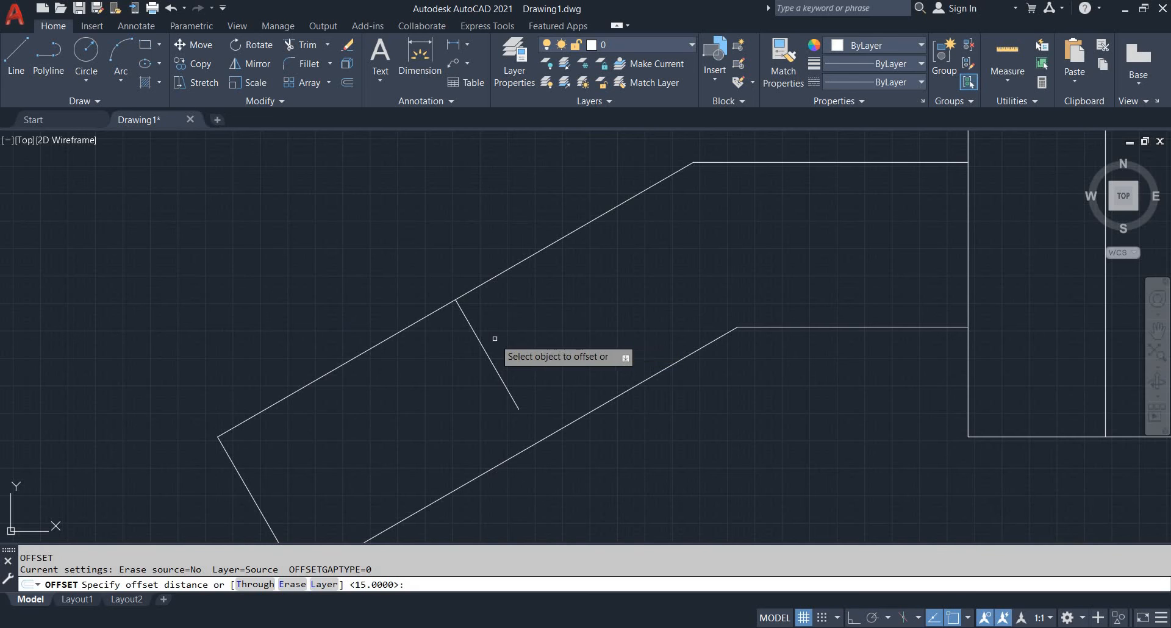
{"action": "type", "text": "5"}
{"action": "key", "text": "space"}
{"action": "left_click", "coordinate": [479, 333]}
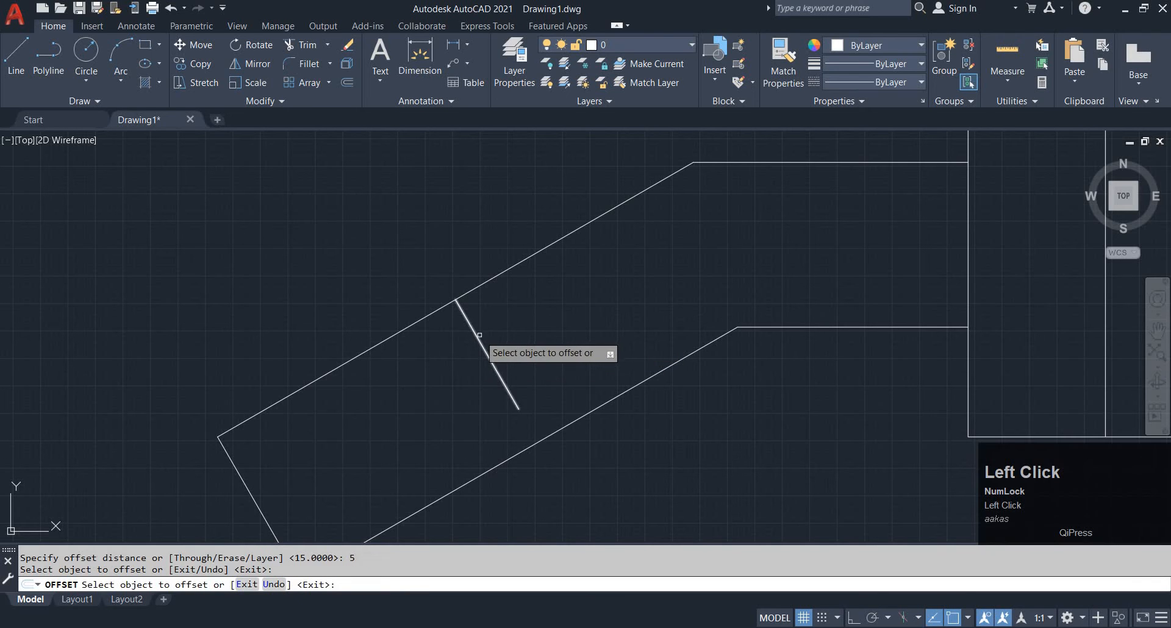
{"action": "left_click", "coordinate": [505, 325]}
{"action": "left_click", "coordinate": [480, 344]}
{"action": "left_click", "coordinate": [450, 350]}
{"action": "key", "text": "Escape"}
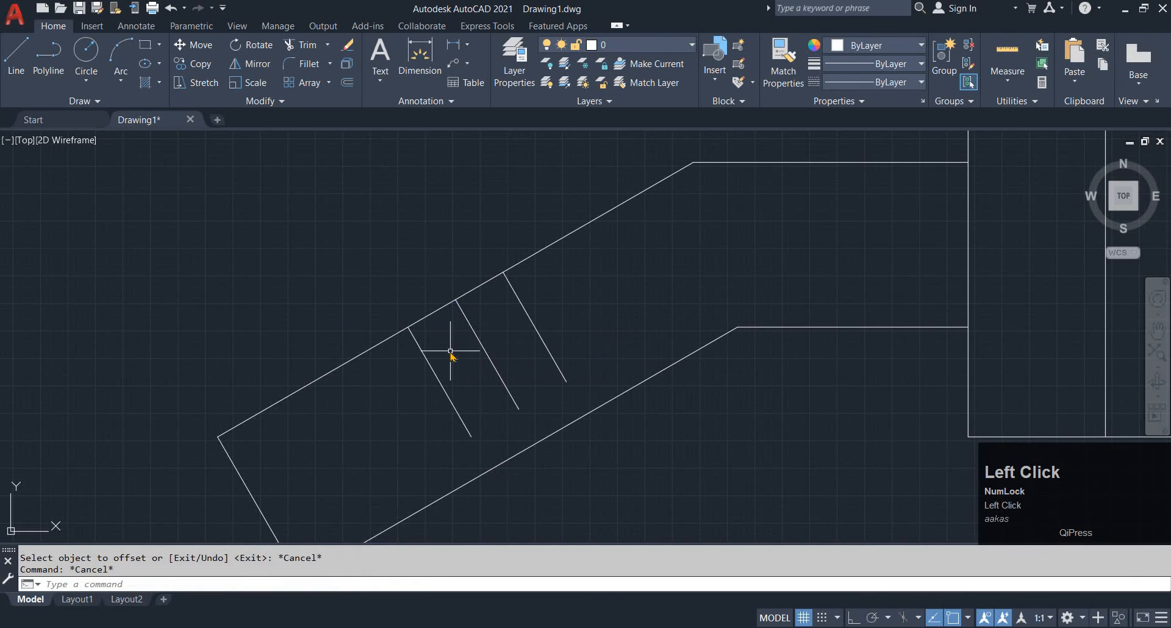
{"action": "key", "text": "Escape"}
Offset the arm's upper edge 5 inward to mark the groove's floor.
{"action": "key", "text": "space"}
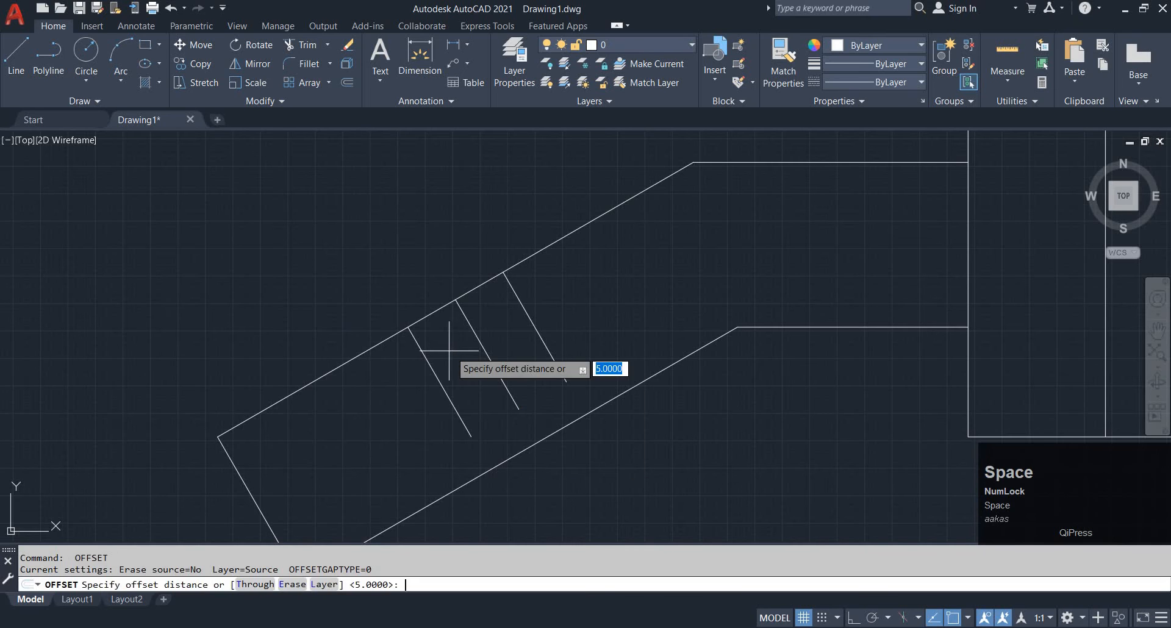
{"action": "key", "text": "space"}
{"action": "left_click", "coordinate": [429, 317]}
{"action": "left_click", "coordinate": [457, 349]}
{"action": "key", "text": "Escape"}
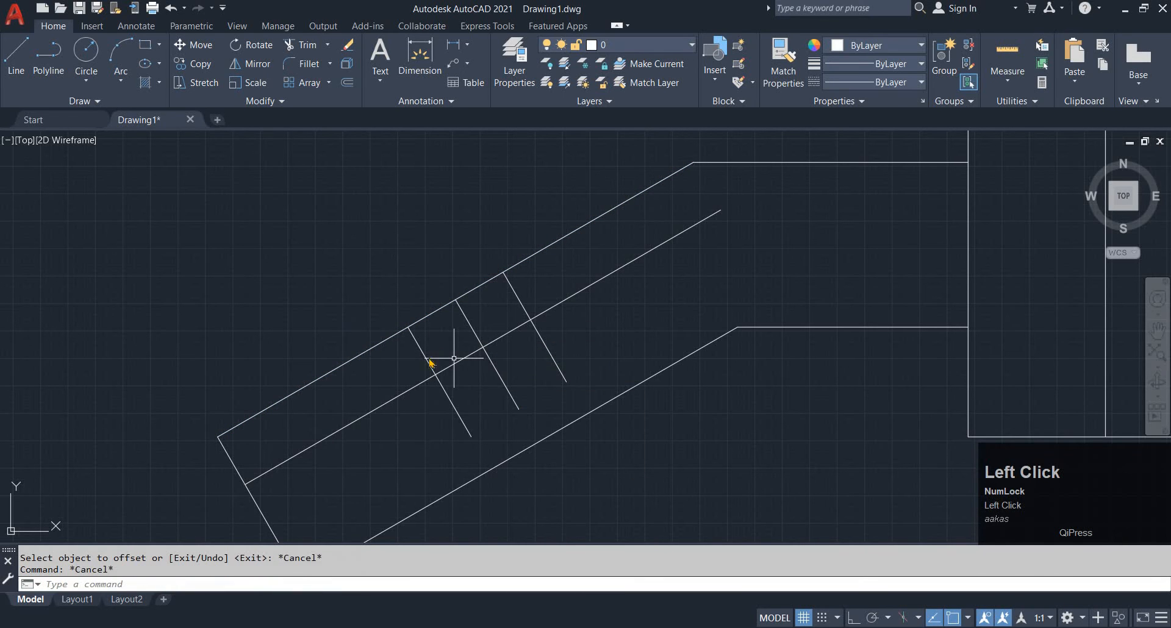
Trim the excess lines to leave an open groove 10 wide and 5 deep in the arm's upper edge.
{"action": "key", "text": "space"}
{"action": "mouse_move", "coordinate": [399, 396]}
{"action": "left_mouse_down"}
{"action": "mouse_move", "coordinate": [449, 407]}
{"action": "mouse_move", "coordinate": [604, 341]}
{"action": "left_mouse_up"}
{"action": "left_click_drag", "start_coordinate": [572, 271], "coordinate": [600, 323]}
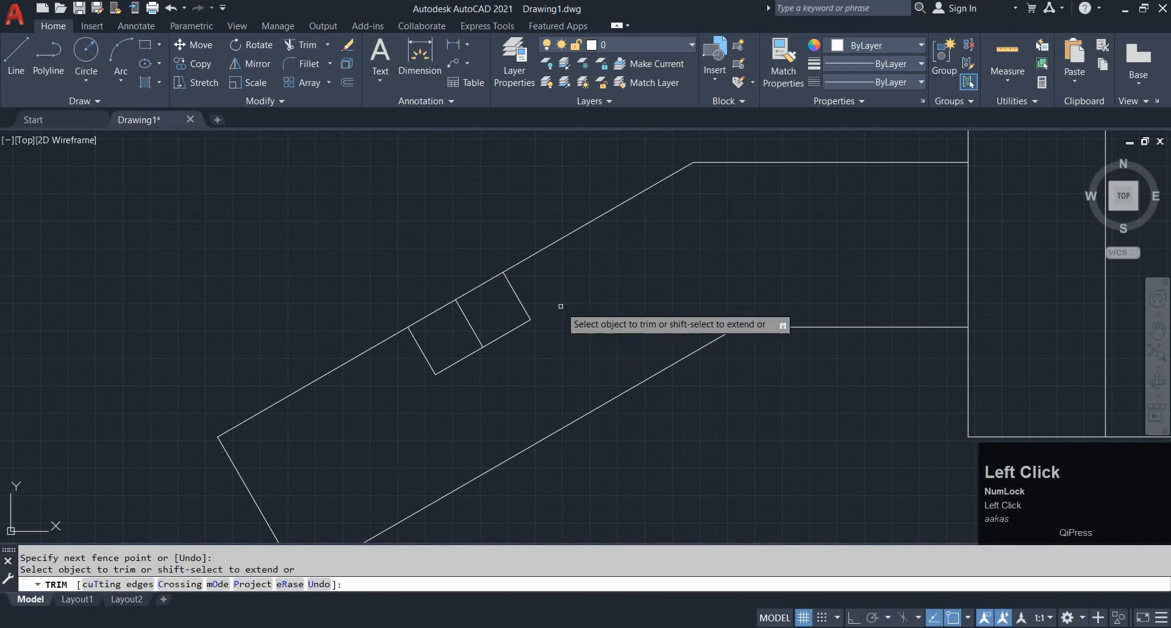
{"action": "mouse_move", "coordinate": [418, 299]}
{"action": "left_mouse_down"}
{"action": "mouse_move", "coordinate": [447, 328]}
{"action": "mouse_move", "coordinate": [471, 290]}
{"action": "mouse_move", "coordinate": [463, 308]}
{"action": "mouse_move", "coordinate": [453, 298]}
{"action": "left_mouse_up"}
{"action": "scroll", "coordinate": [453, 299], "scroll_direction": "down", "scroll_amount": 4}
{"action": "middle_click_drag", "start_coordinate": [453, 299], "coordinate": [478, 277]}
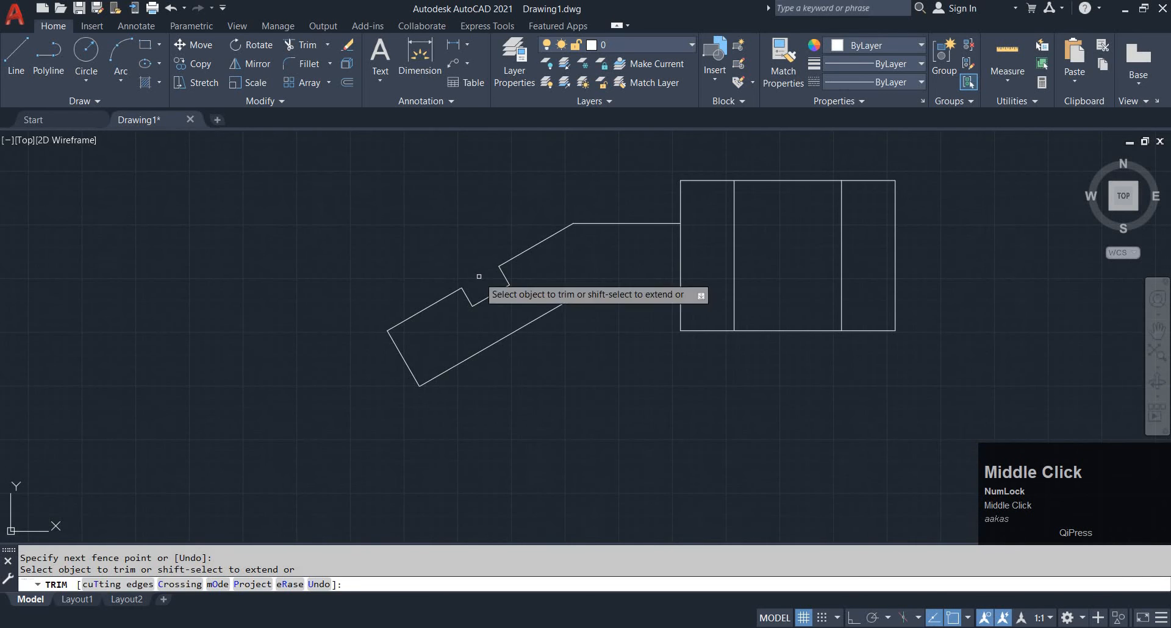
{"action": "key", "text": "Escape"}
Check the arm's hole in the reference image and draw a perpendicular line inward from the midpoint of the edge between groove and arm end.
{"action": "left_click", "coordinate": [482, 627]}
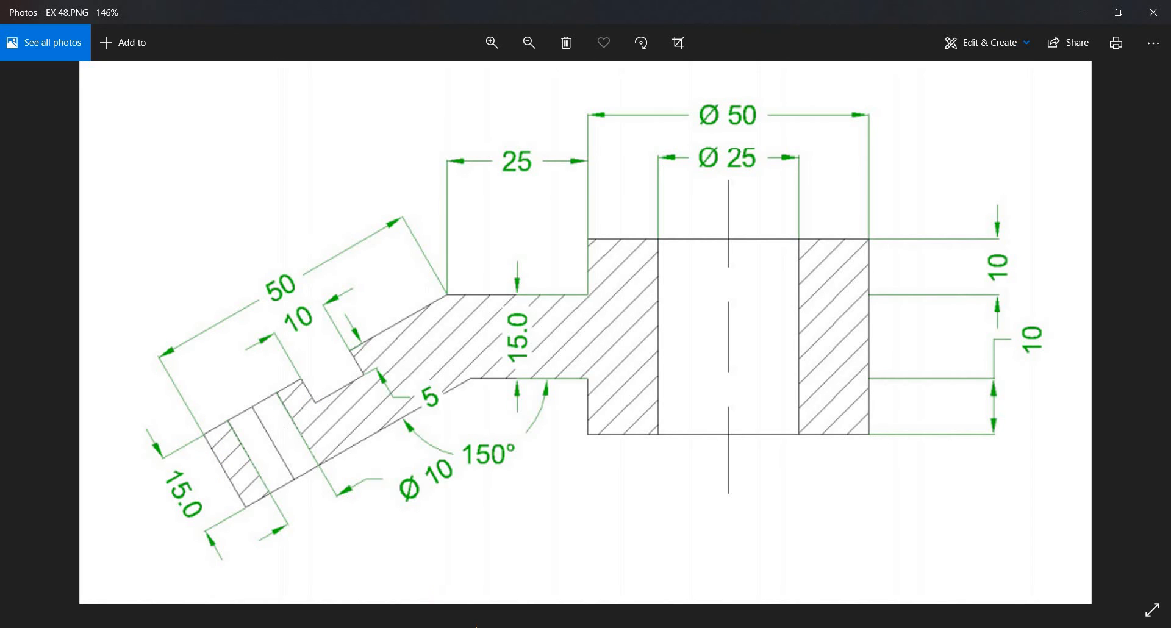
{"action": "left_click", "coordinate": [467, 626]}
{"action": "middle_click_drag", "start_coordinate": [429, 339], "coordinate": [460, 348]}
{"action": "scroll", "coordinate": [463, 350], "scroll_direction": "up", "scroll_amount": 5}
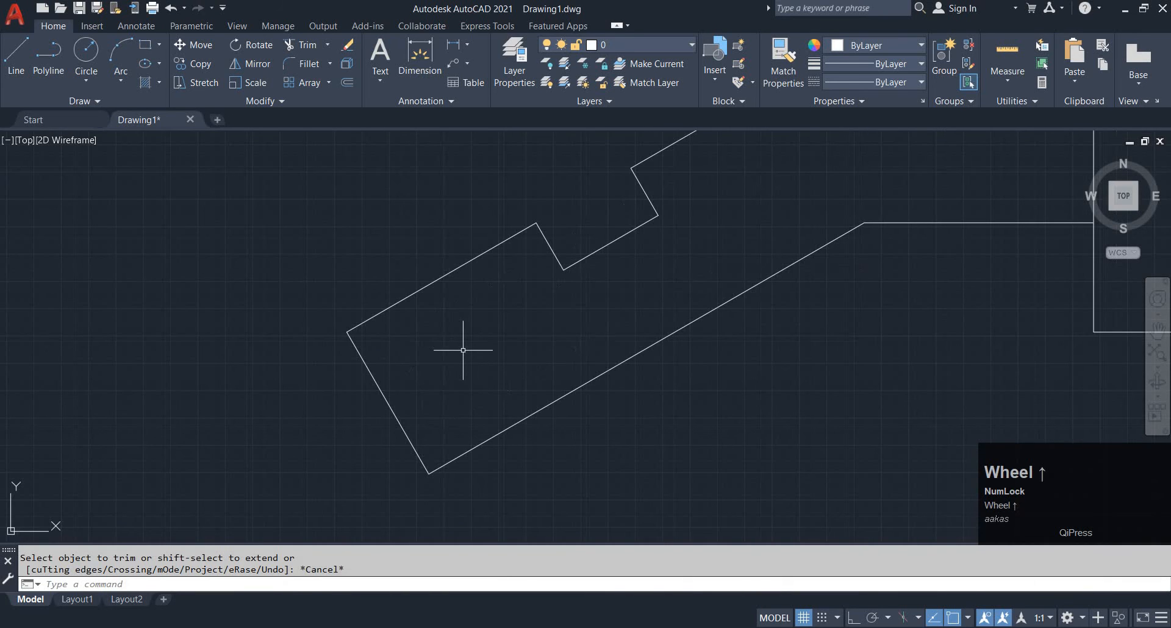
{"action": "key", "text": "space"}
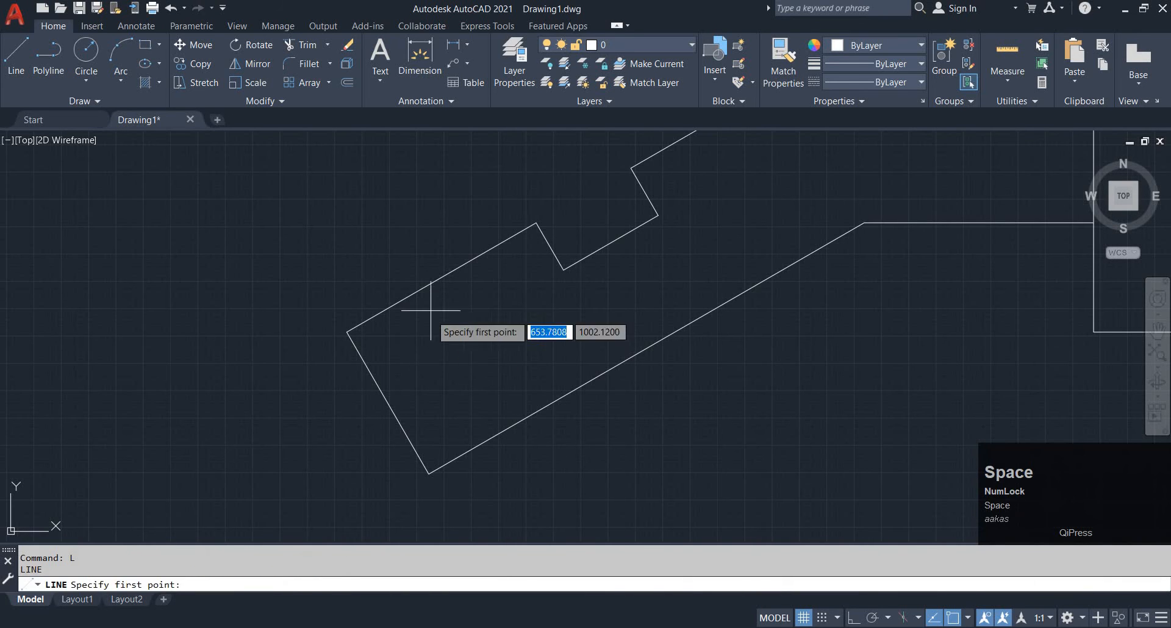
{"action": "left_click", "coordinate": [442, 277]}
{"action": "left_click", "coordinate": [507, 388]}
{"action": "key", "text": "Escape"}
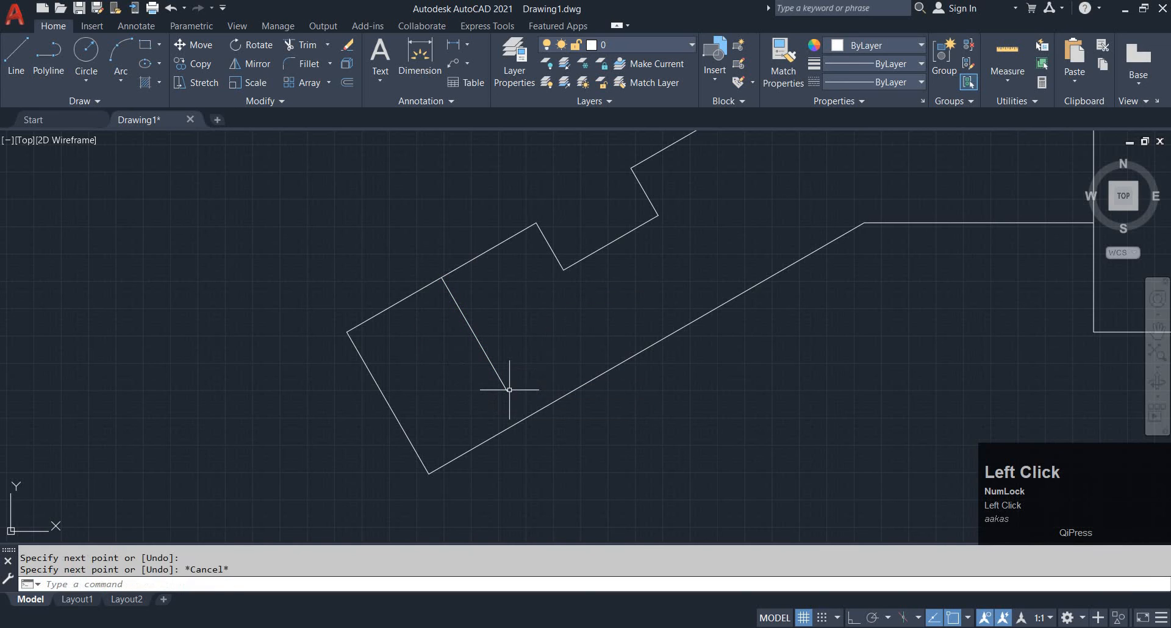
Offset the hole's perpendicular centre line 5 to each side to mark the walls of the Ø10 hole.
{"action": "type", "text": "o"}
{"action": "key", "text": "space"}
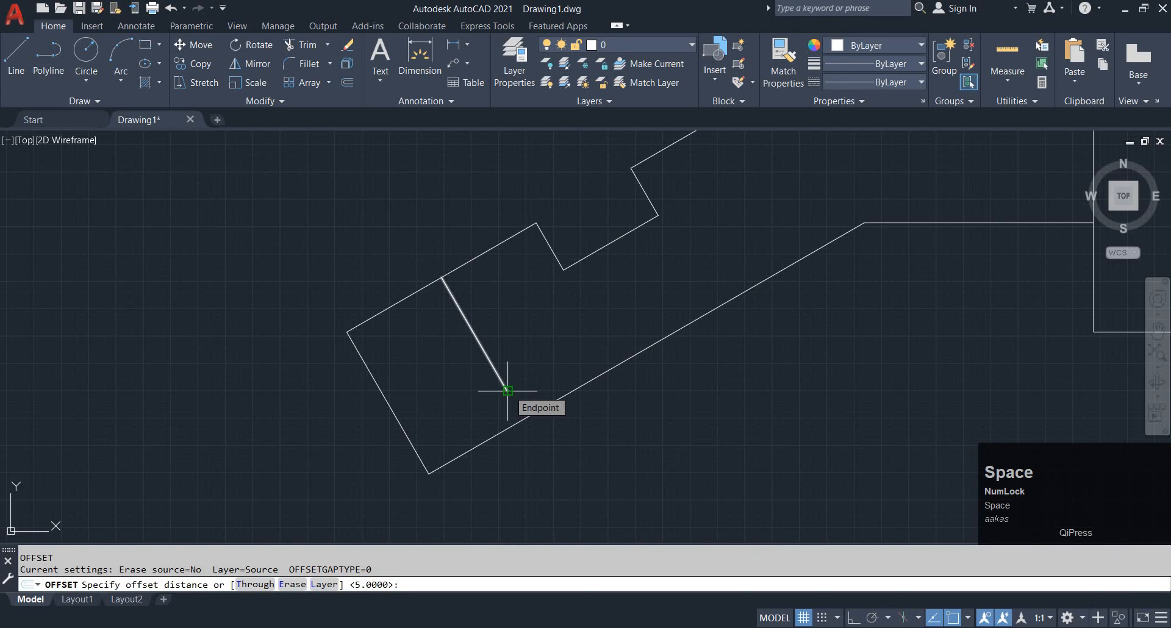
{"action": "key", "text": "space"}
{"action": "left_click", "coordinate": [488, 359]}
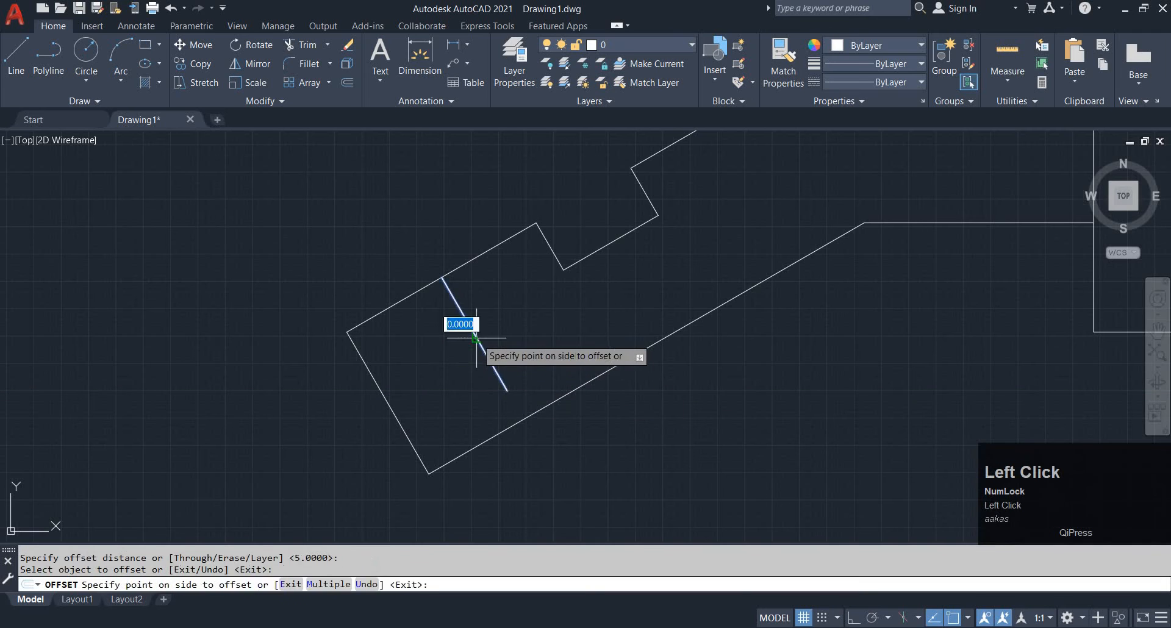
{"action": "left_click", "coordinate": [456, 325]}
{"action": "left_click", "coordinate": [473, 332]}
{"action": "left_click", "coordinate": [503, 334]}
{"action": "key", "text": "Escape"}
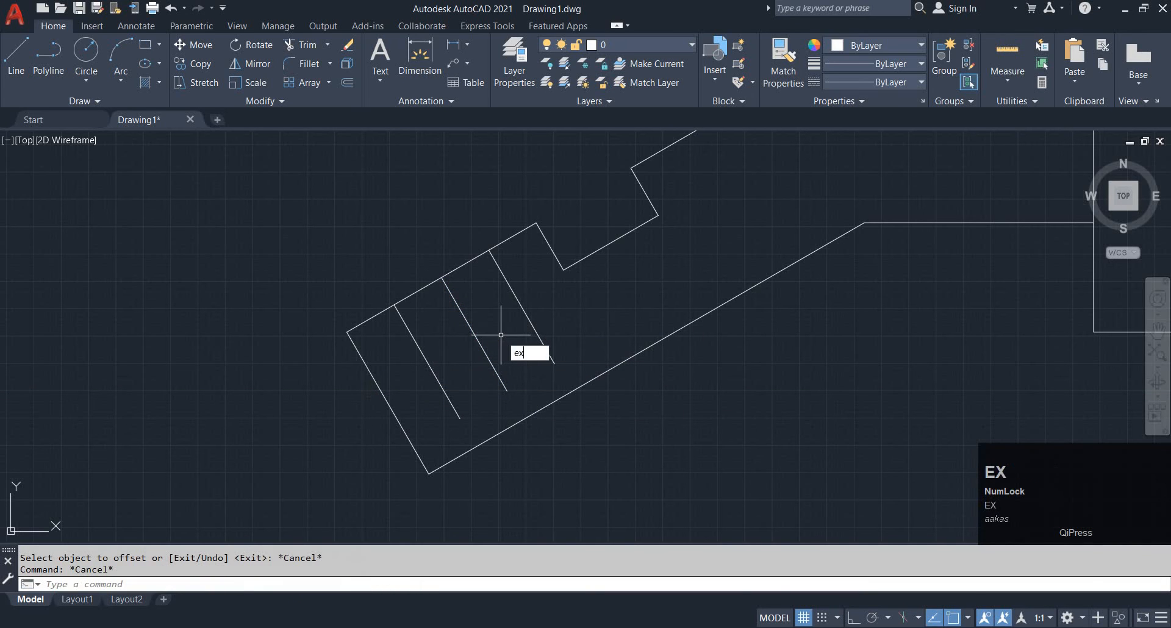
Extend the hole's three parallel lines to the arm's lower edge.
{"action": "type", "text": "ex"}
{"action": "key", "text": "space"}
{"action": "left_click", "coordinate": [432, 363]}
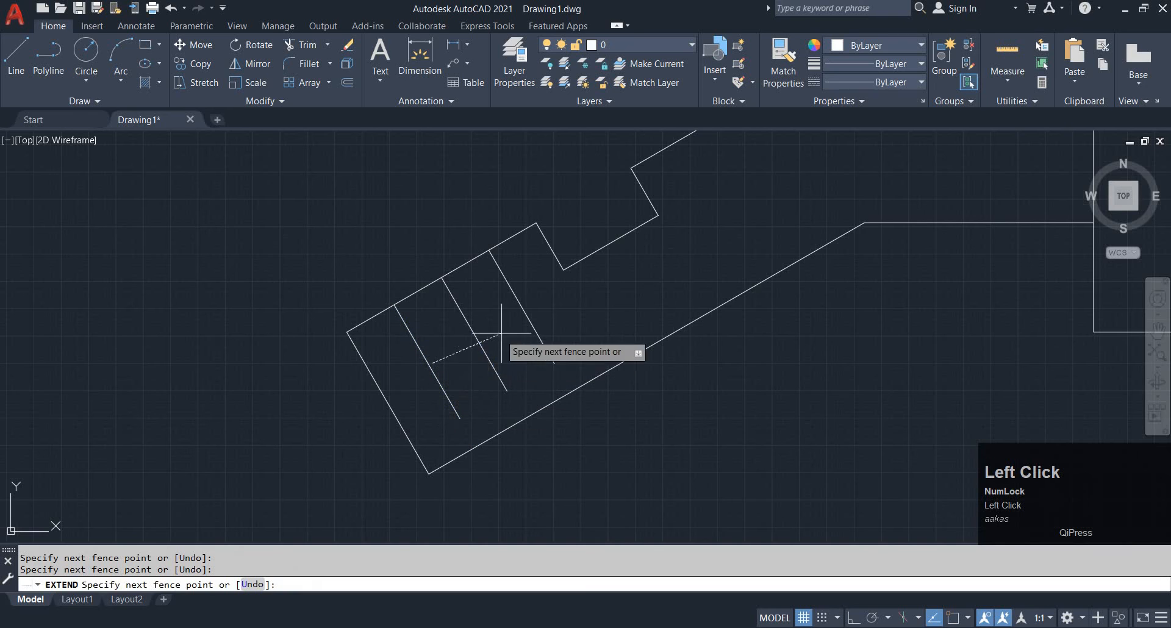
{"action": "left_click", "coordinate": [528, 318]}
{"action": "left_click", "coordinate": [528, 320]}
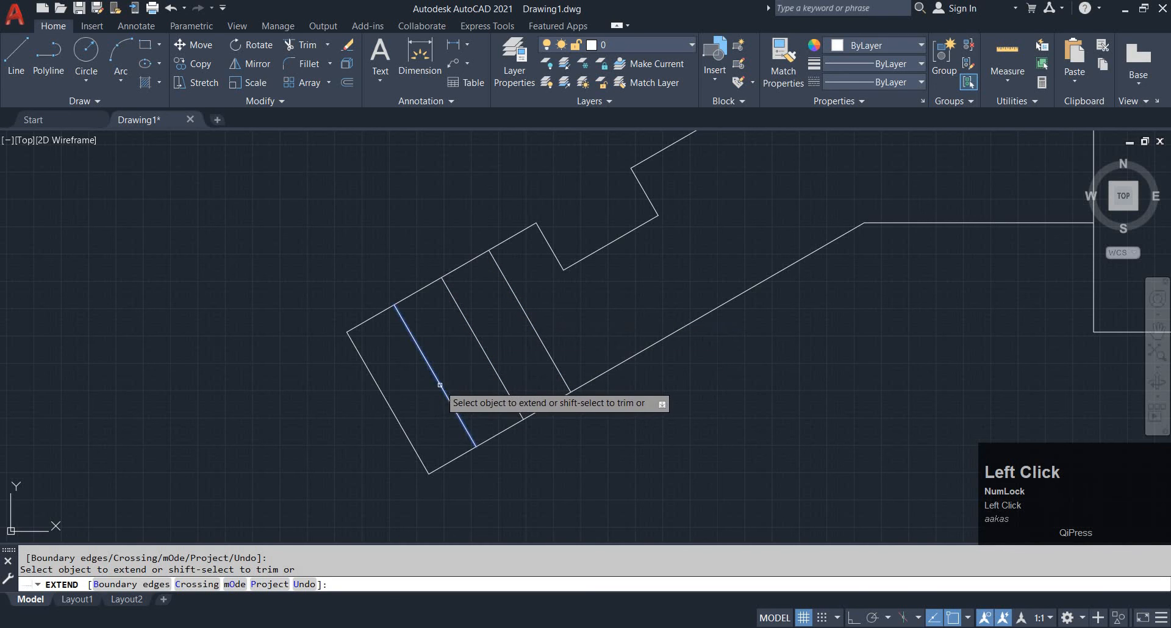
{"action": "key", "text": "Escape"}
Examine the hub's centre line in the reference image and return to the hub in the AutoCAD drawing.
{"action": "key", "text": "alt+Tab"}
{"action": "key", "text": "alt+Tab"}
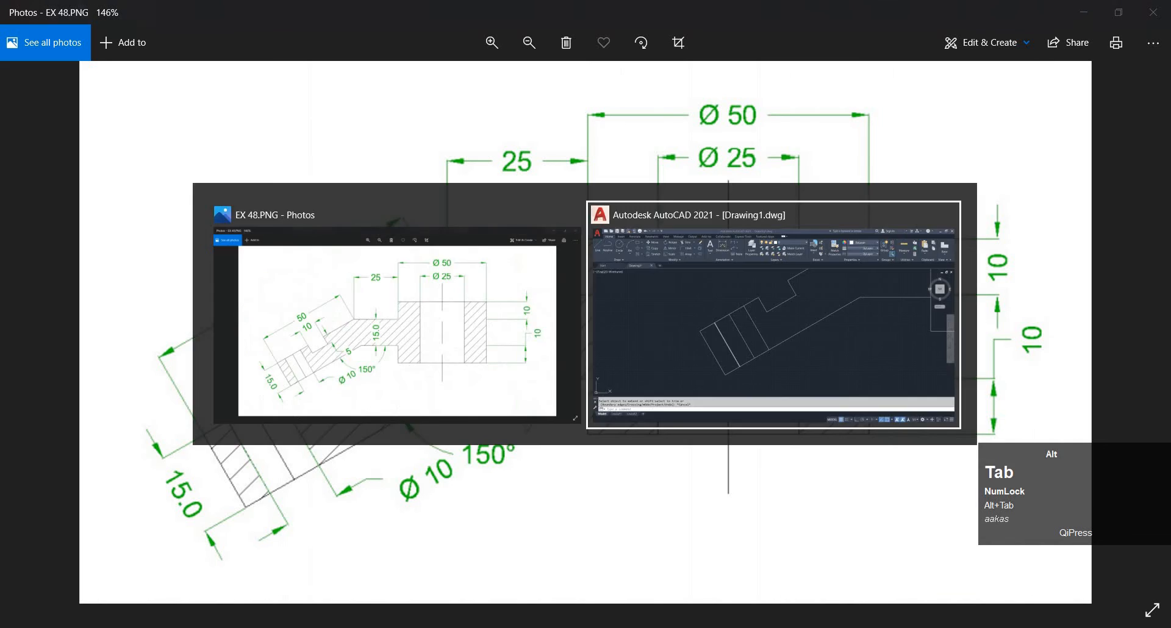
{"action": "key", "text": "alt+Tab"}
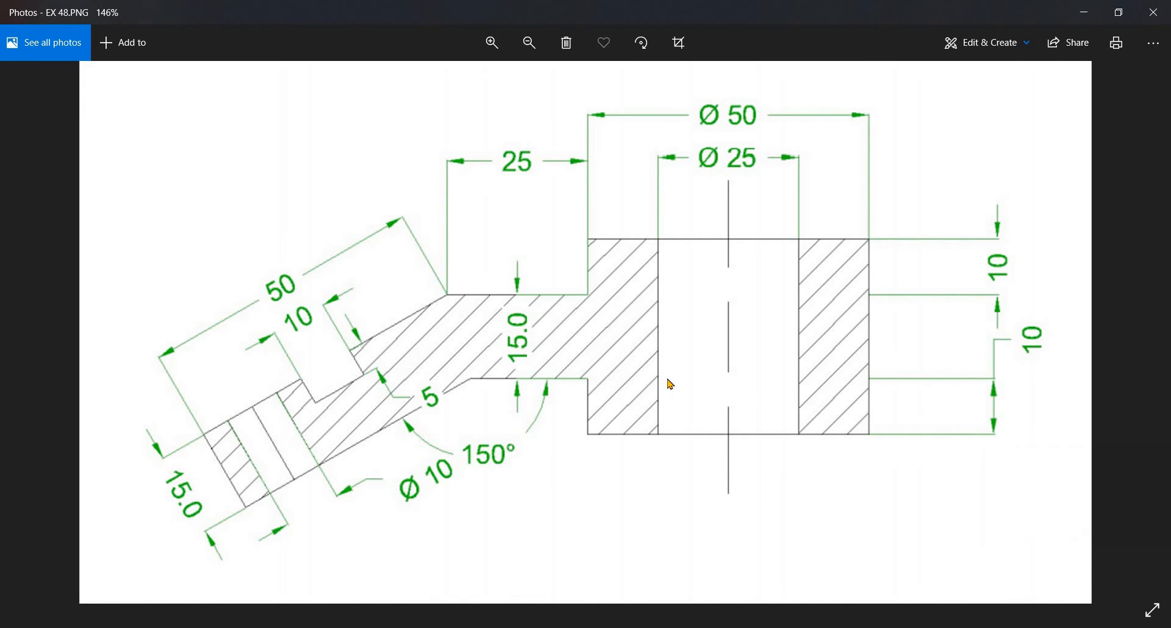
{"action": "key", "text": "alt+Tab"}
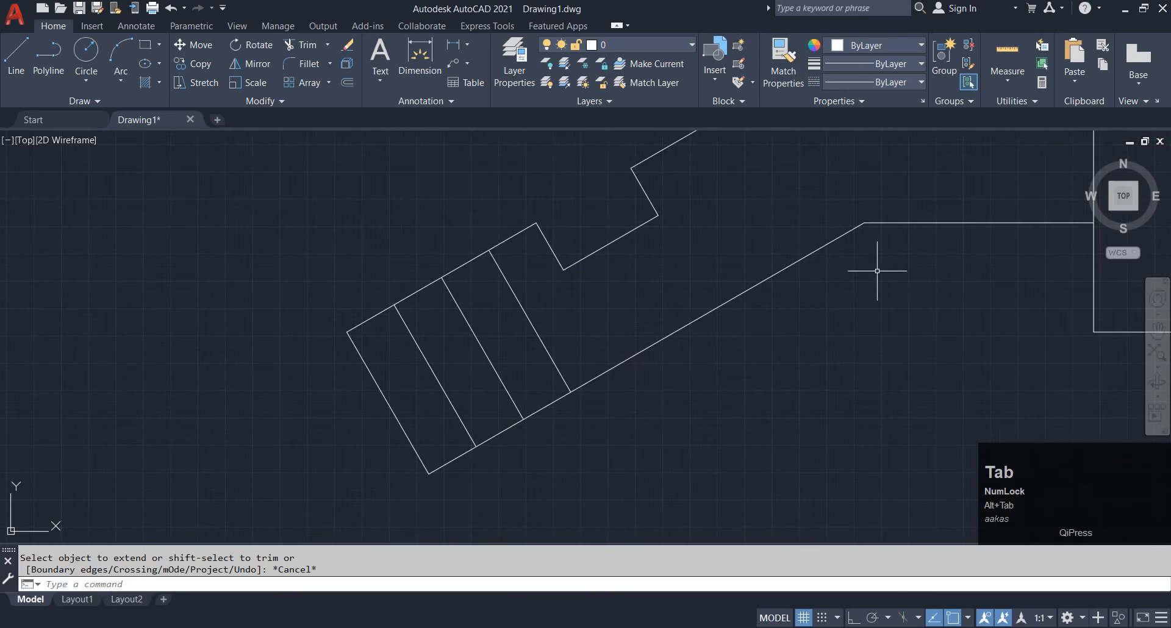
{"action": "scroll", "coordinate": [1037, 226], "scroll_direction": "down", "scroll_amount": 2}
{"action": "middle_click_drag", "start_coordinate": [1037, 225], "coordinate": [541, 337]}
{"action": "scroll", "coordinate": [867, 308], "scroll_direction": "down", "scroll_amount": 2}
{"action": "middle_click_drag", "start_coordinate": [866, 308], "coordinate": [690, 333]}
Try to draw a vertical line about 55.5 long downward from the midpoint between the upper ends of the hub's bore lines.
{"action": "type", "text": "L"}
{"action": "key", "text": "space"}
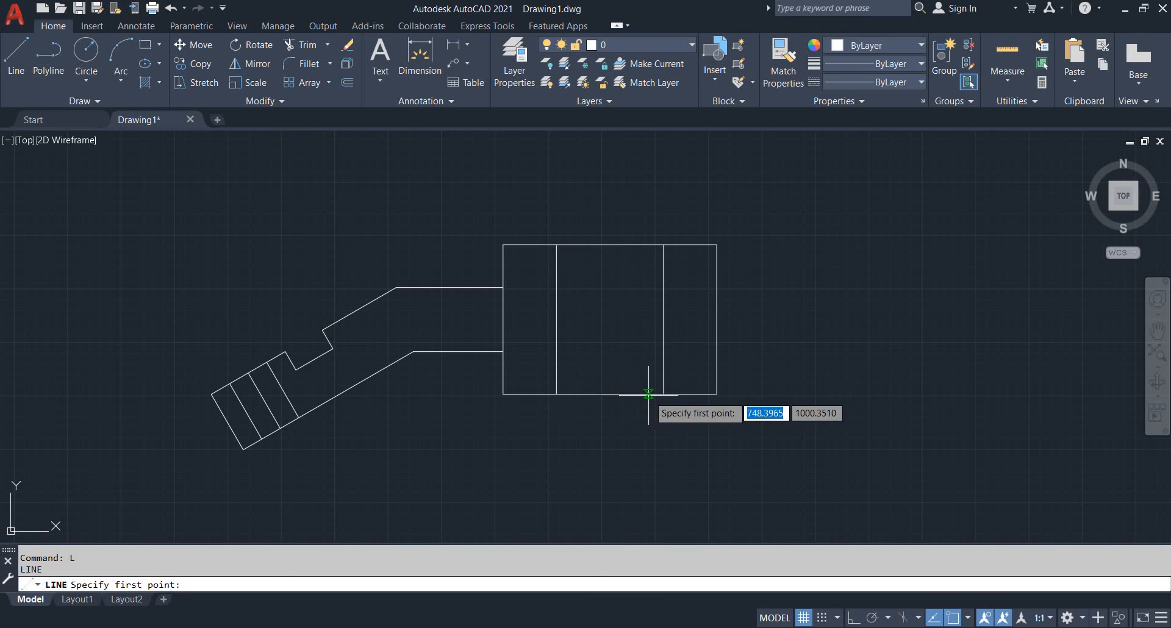
{"action": "key", "text": "Escape"}
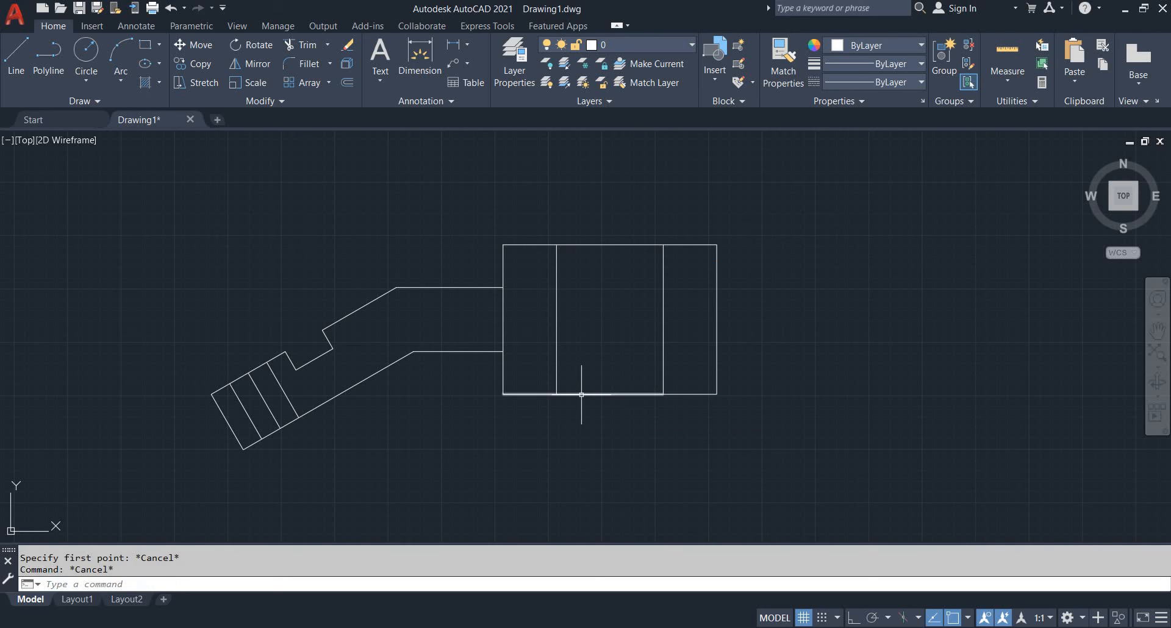
{"action": "type", "text": "l"}
{"action": "key", "text": "space"}
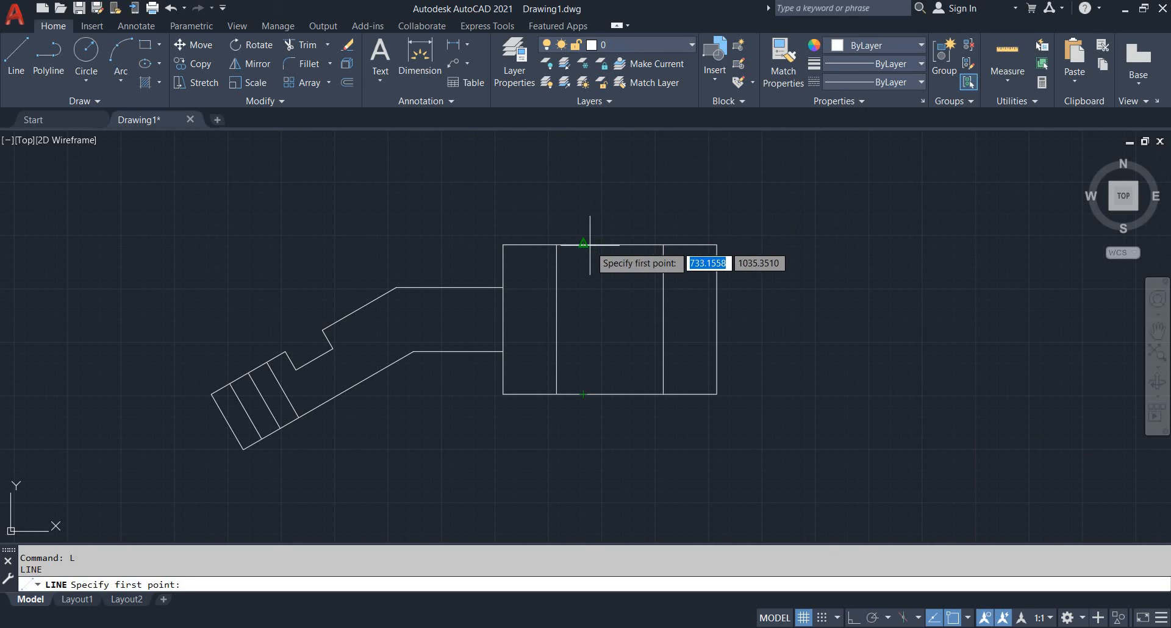
{"action": "type", "text": "m2p"}
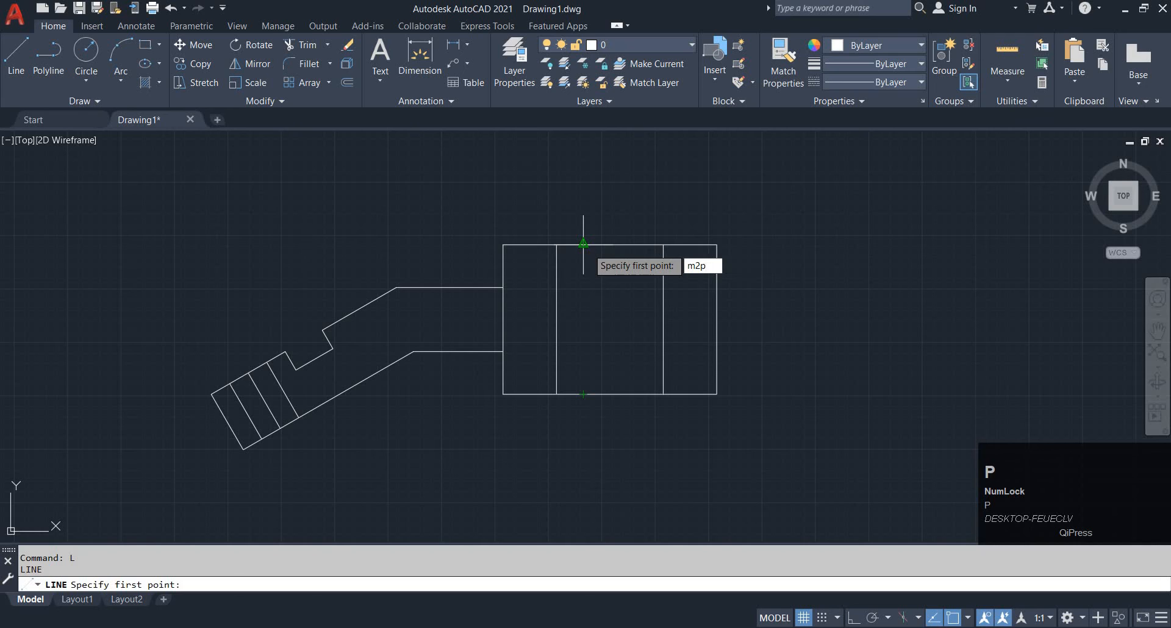
{"action": "key", "text": "space"}
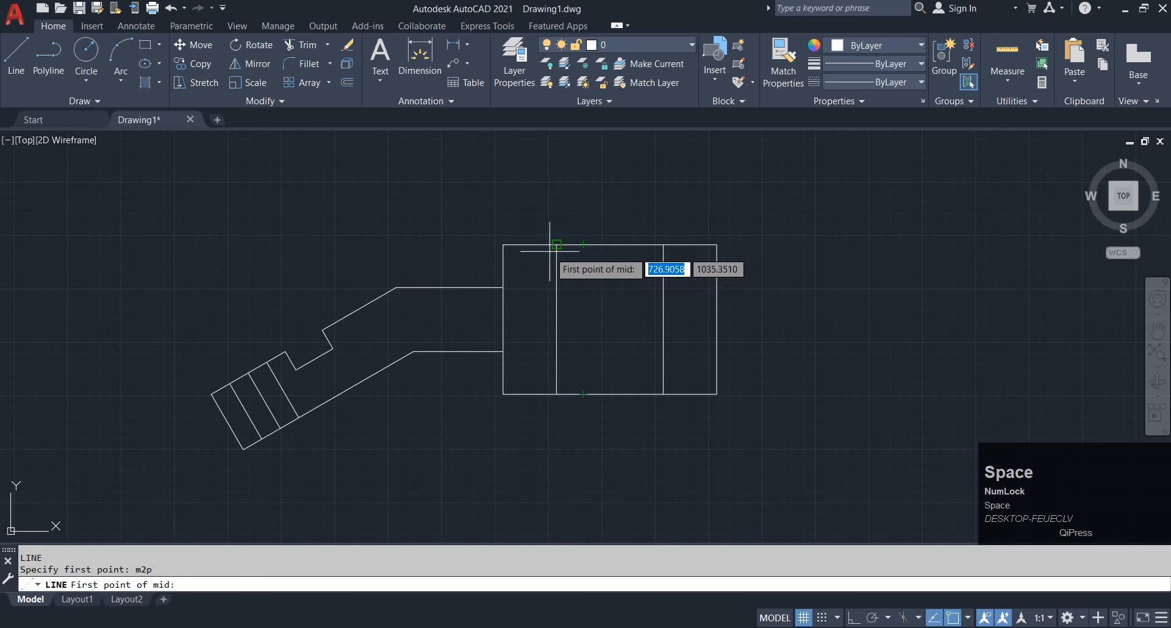
{"action": "left_click", "coordinate": [556, 244]}
{"action": "left_click", "coordinate": [663, 244]}
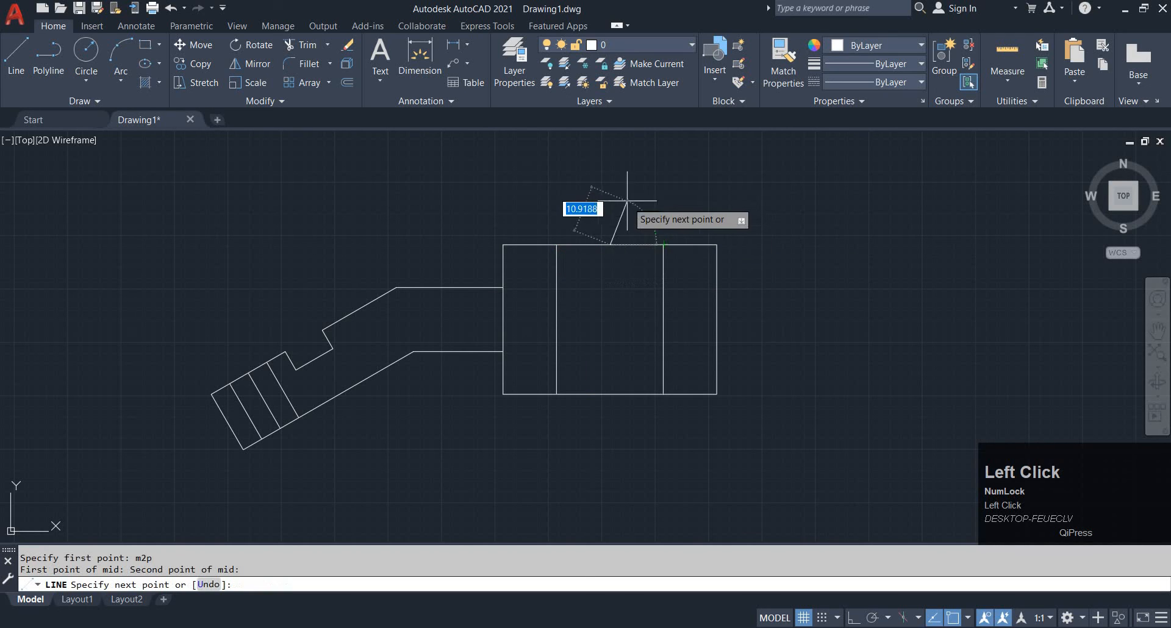
{"action": "key", "text": "F8"}
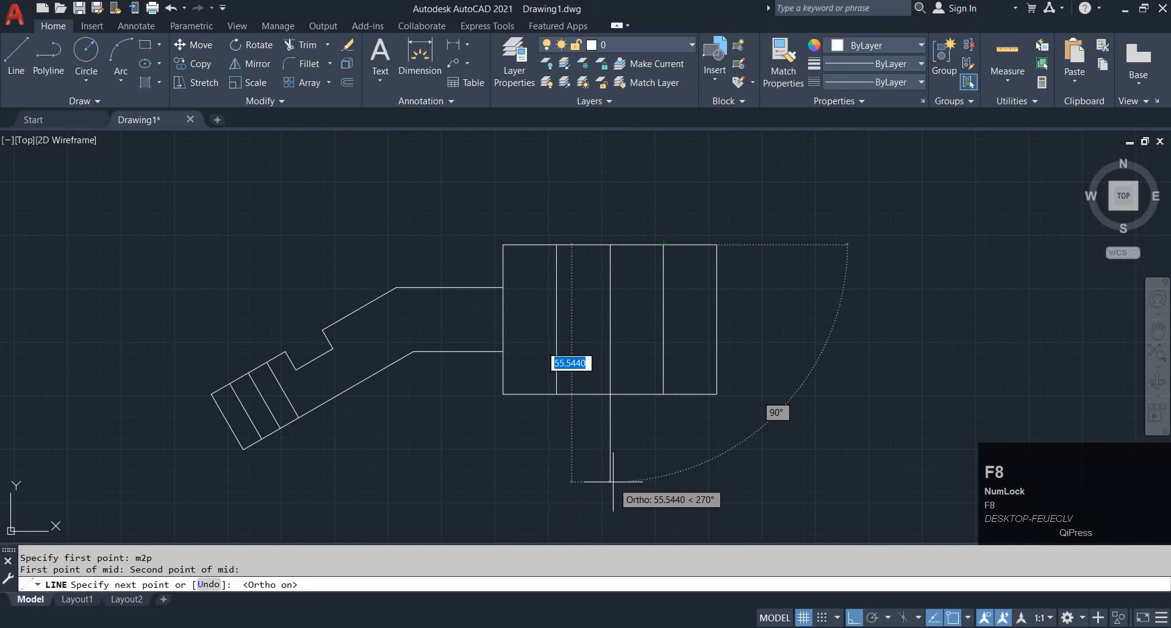
{"action": "left_click", "coordinate": [612, 481]}
{"action": "key", "text": "Escape"}
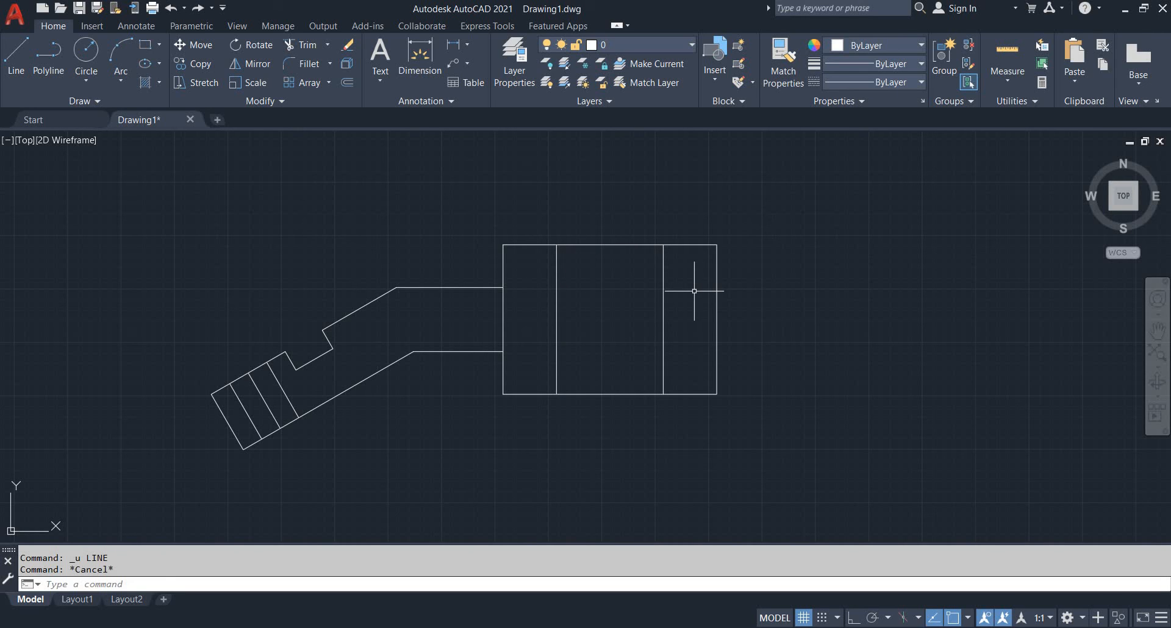
Draw the hub's vertical centre line about 49 long, straight down from the midpoint between the upper ends of the bore lines.
{"action": "type", "text": "l"}
{"action": "key", "text": "space"}
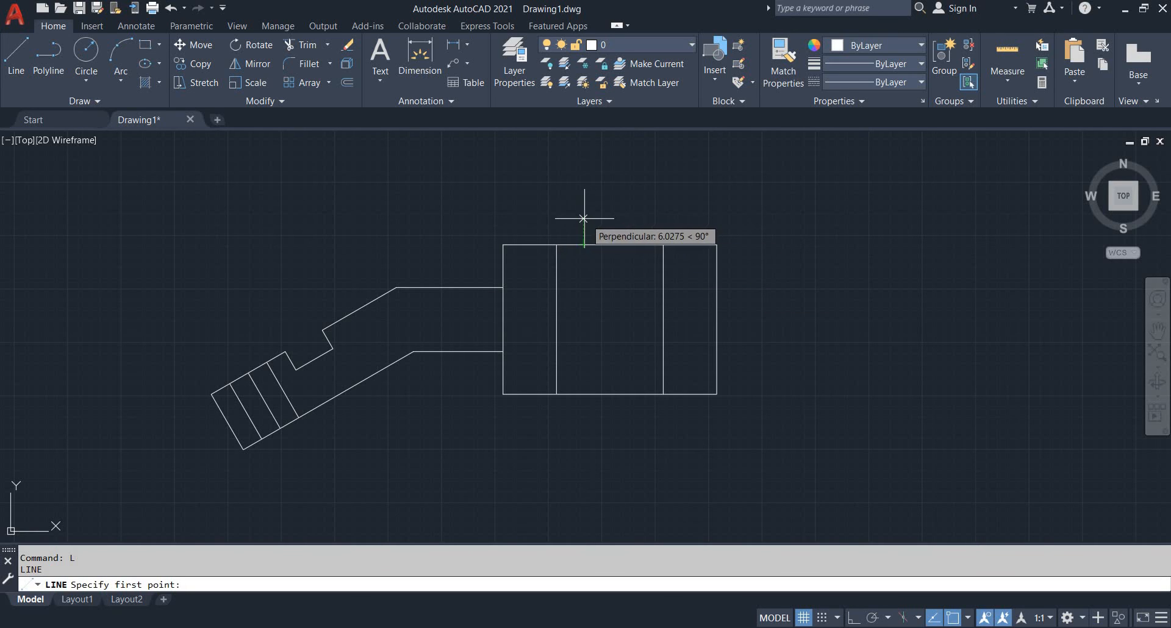
{"action": "type", "text": "m"}
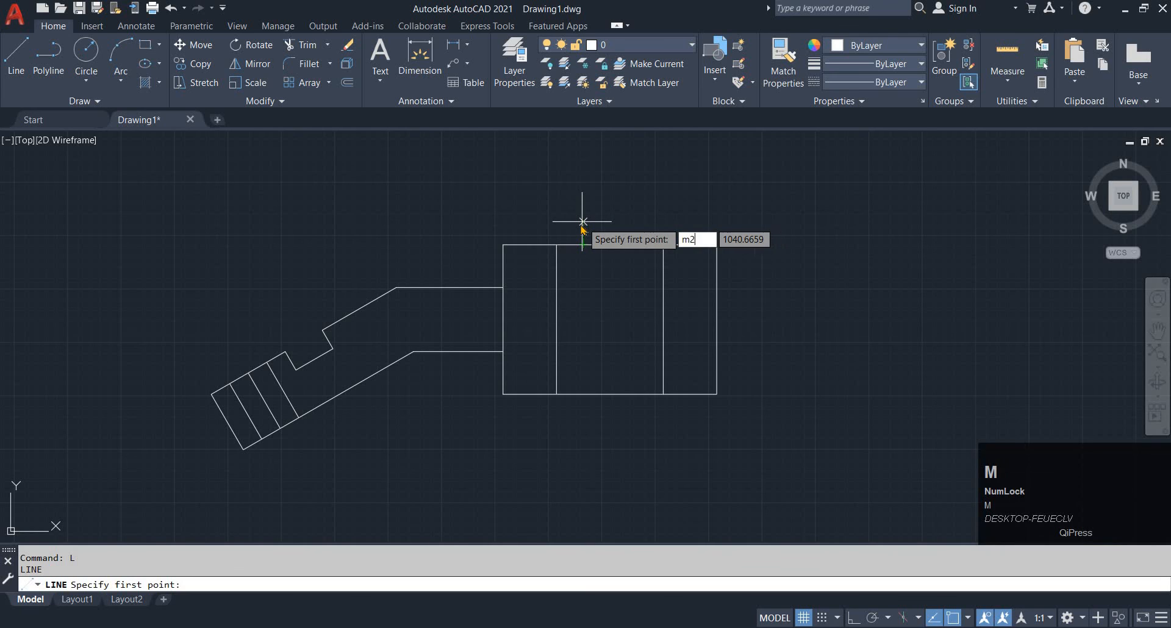
{"action": "type", "text": "2p"}
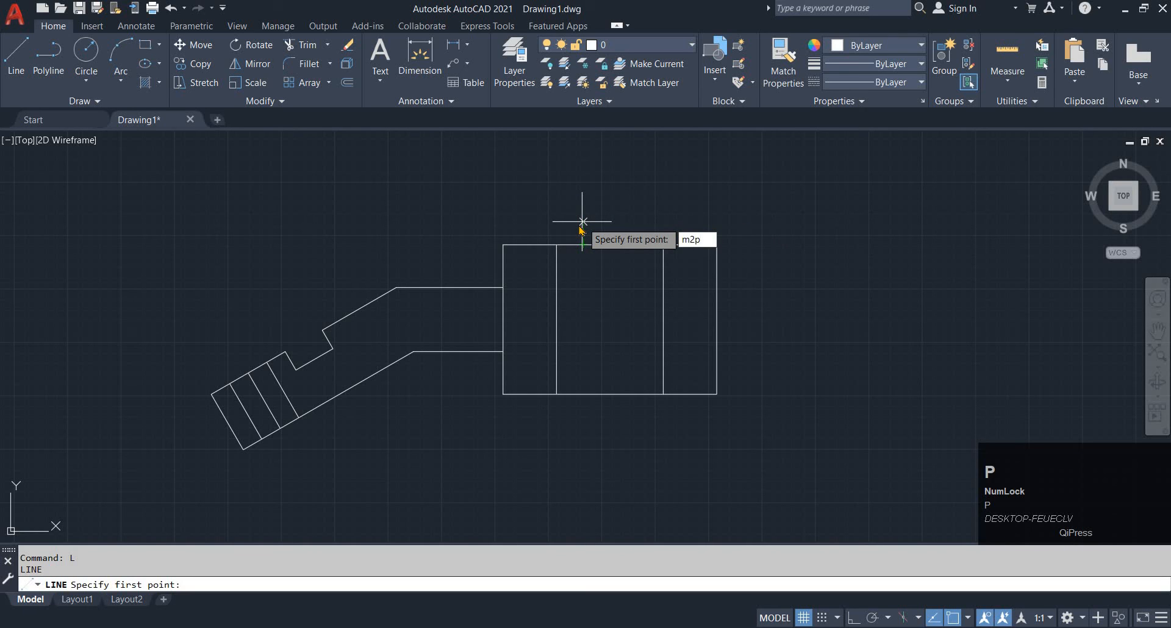
{"action": "key", "text": "space"}
{"action": "left_click", "coordinate": [556, 245]}
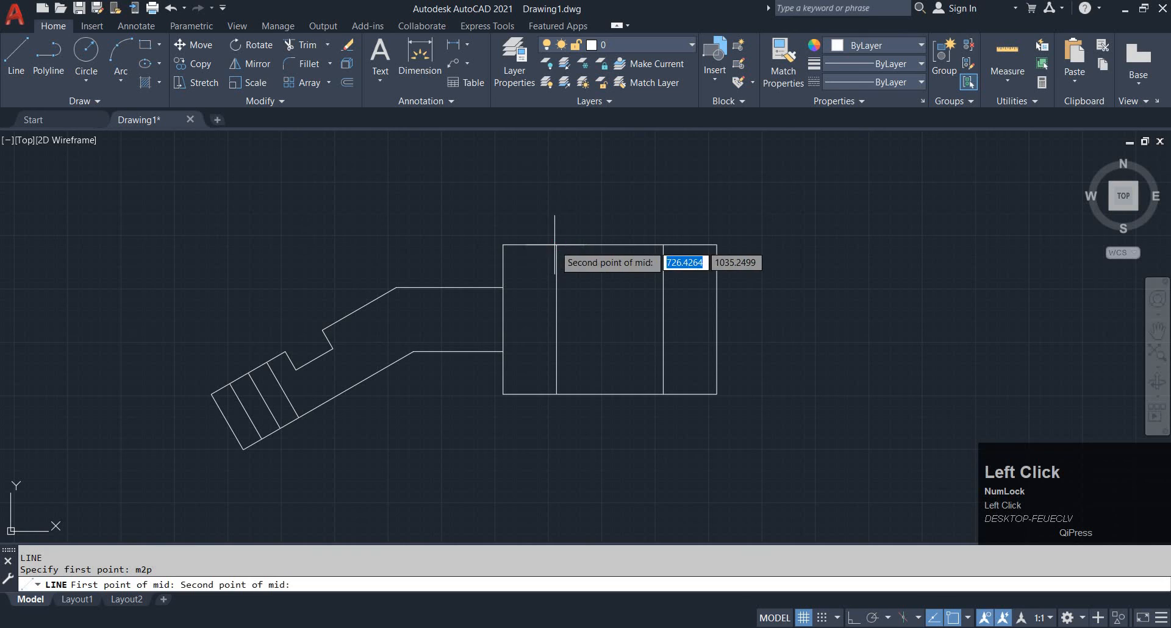
{"action": "left_click", "coordinate": [663, 244]}
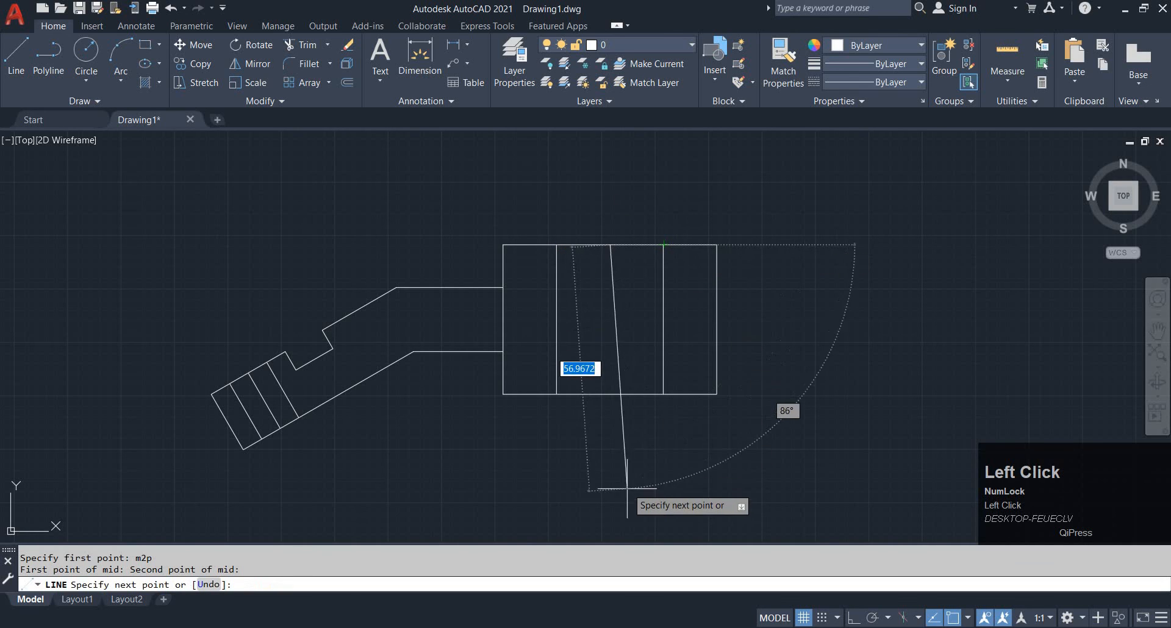
{"action": "key", "text": "F8"}
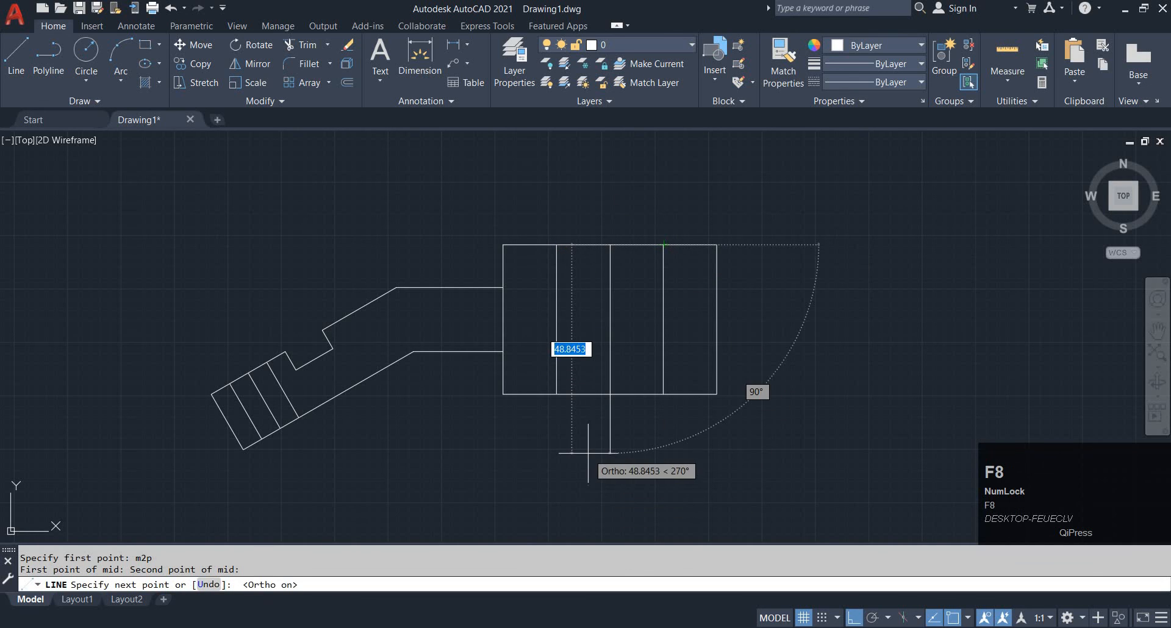
{"action": "left_click", "coordinate": [610, 453]}
{"action": "key", "text": "Escape"}
Stretch the upper end of the hub's centre line vertically beyond the hub's top edge.
{"action": "left_click", "coordinate": [618, 333]}
{"action": "left_click", "coordinate": [588, 273]}
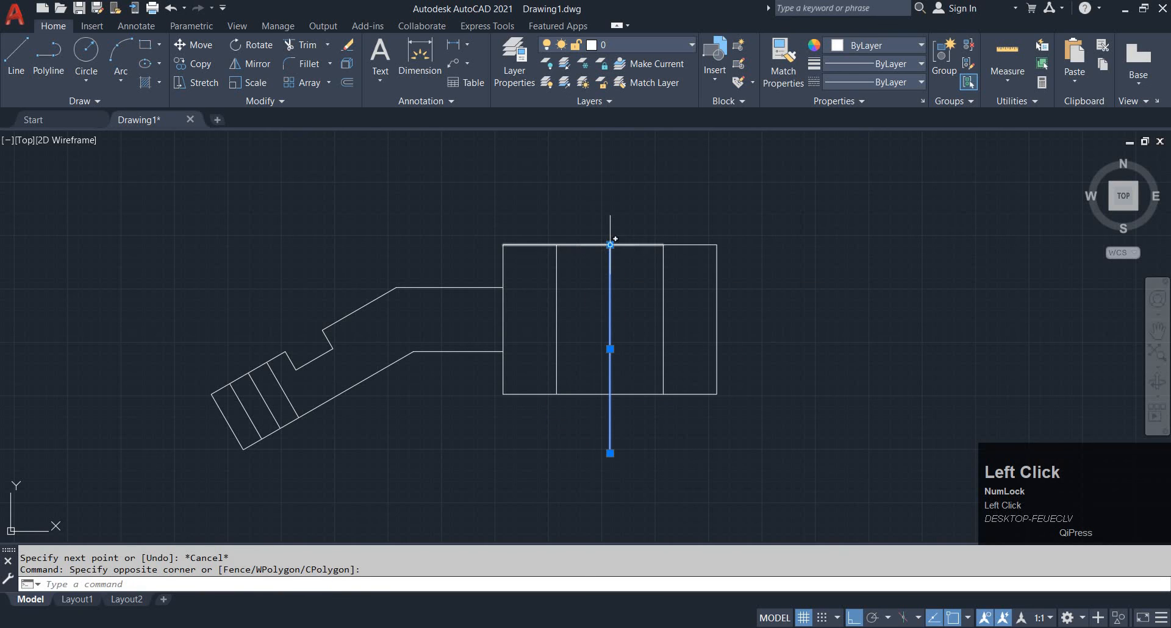
{"action": "left_click", "coordinate": [609, 245]}
{"action": "left_click", "coordinate": [609, 193]}
{"action": "key", "text": "Escape"}
{"action": "key", "text": "Escape"}
Load the CENTERX2 linetype into the drawing for the hub's centre line.
{"action": "left_click", "coordinate": [622, 236]}
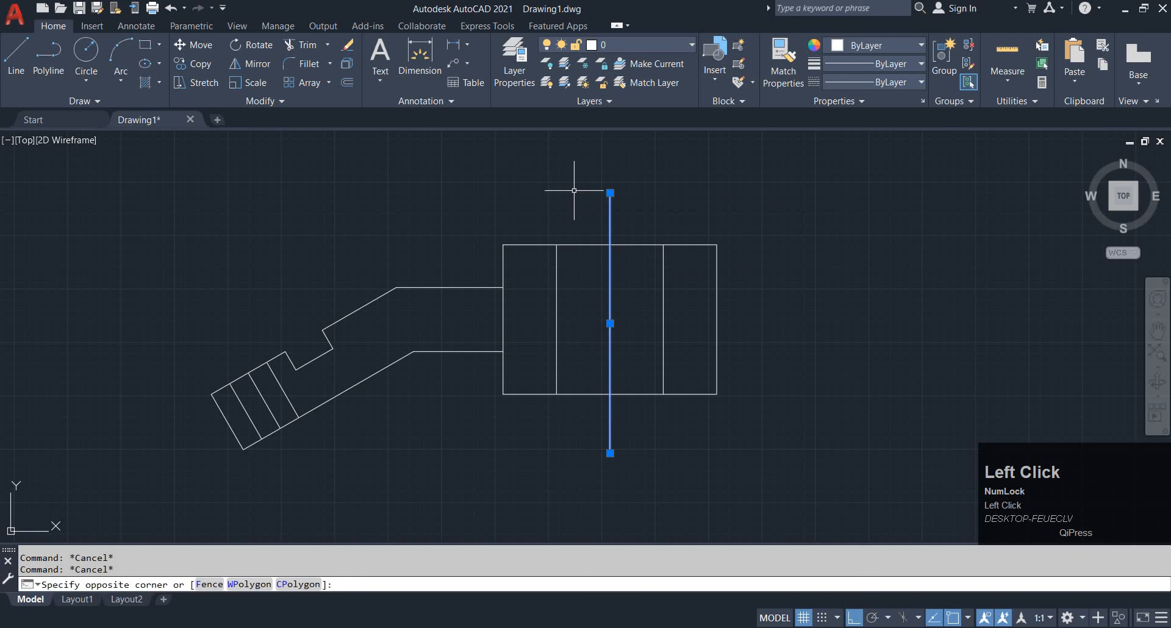
{"action": "left_click", "coordinate": [569, 188]}
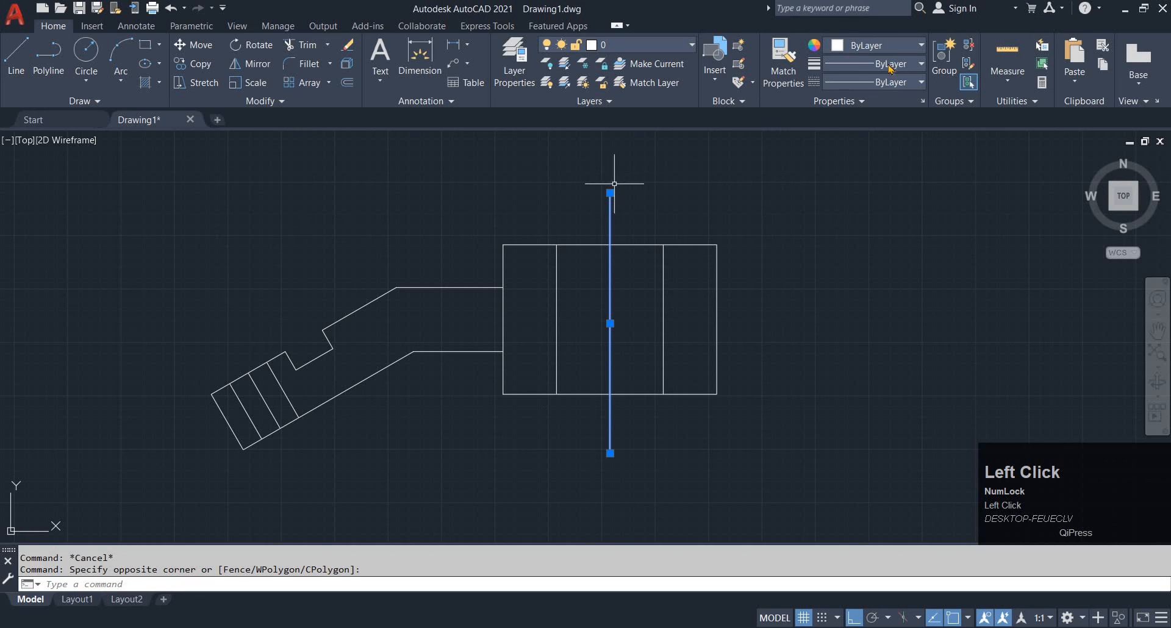
{"action": "left_click", "coordinate": [889, 84]}
{"action": "left_click", "coordinate": [852, 156]}
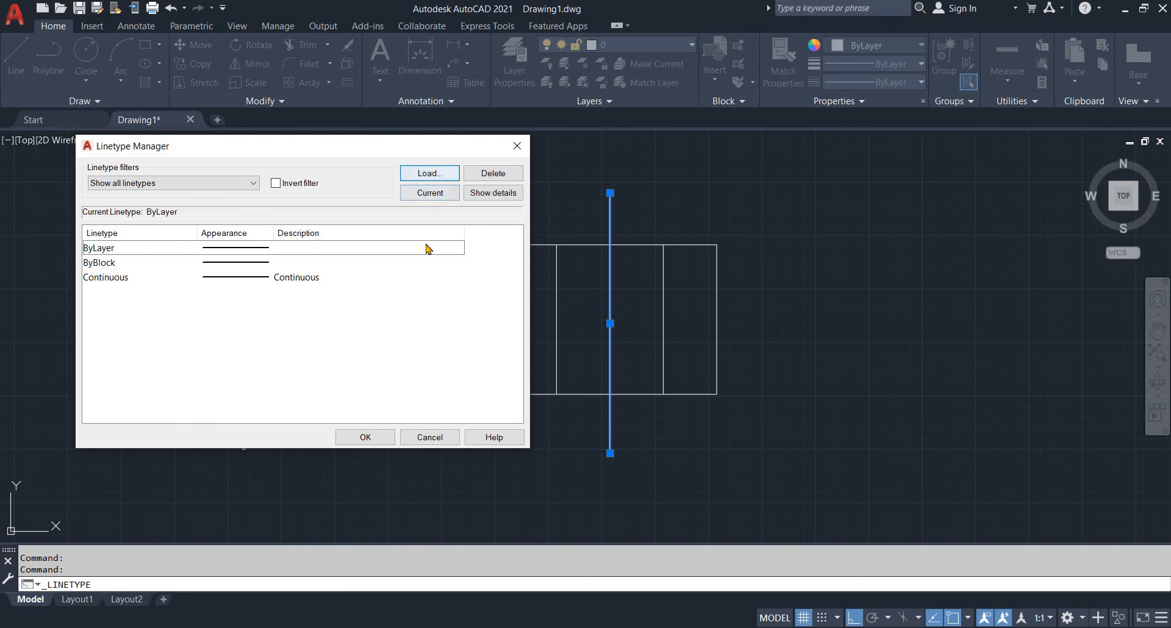
{"action": "left_click", "coordinate": [430, 174]}
{"action": "scroll", "coordinate": [290, 306], "scroll_direction": "down", "scroll_amount": 7}
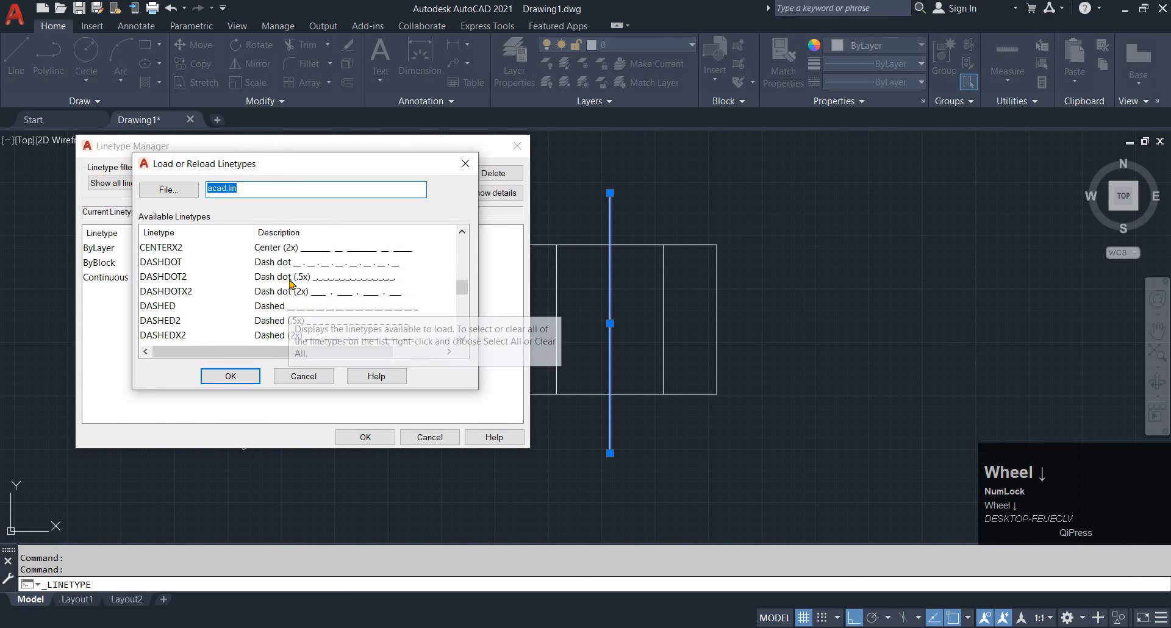
{"action": "left_click", "coordinate": [296, 249]}
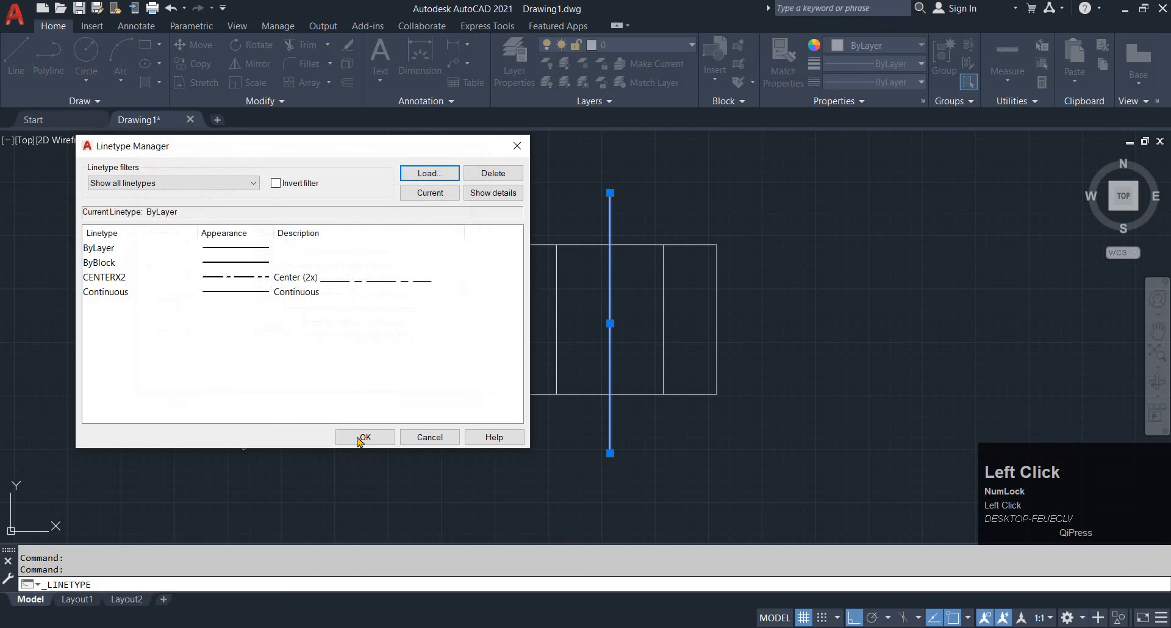
{"action": "left_click", "coordinate": [365, 437]}
Assign the CENTERX2 linetype to the hub's centre line and check the section hatching in the reference image.
{"action": "left_click", "coordinate": [614, 287]}
{"action": "left_click", "coordinate": [596, 267]}
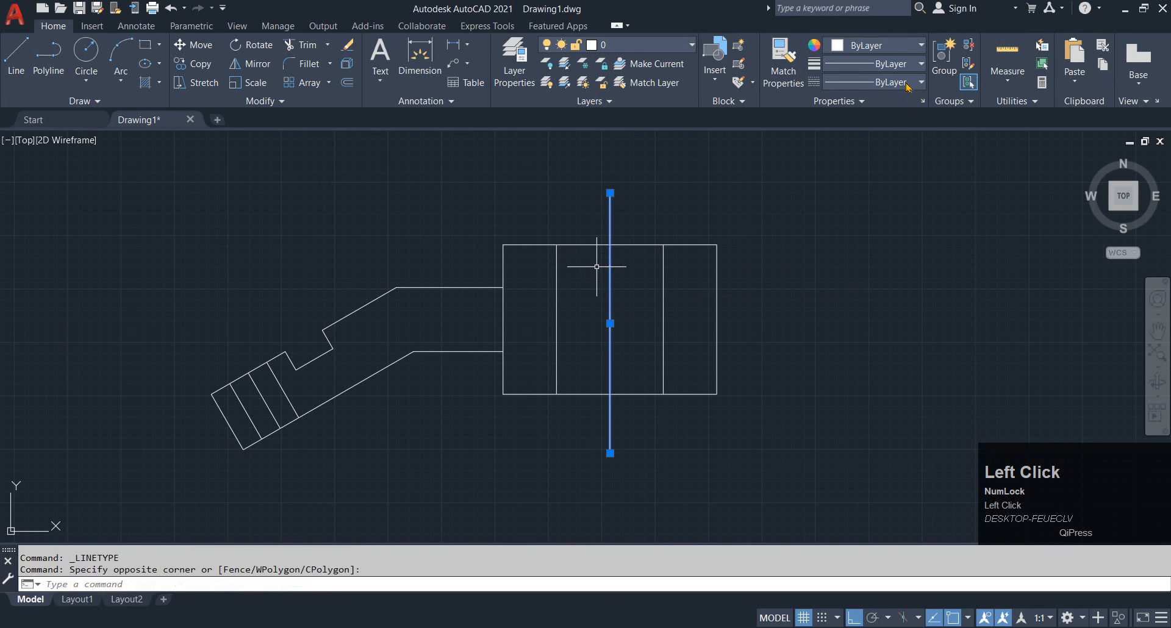
{"action": "left_click", "coordinate": [872, 82]}
{"action": "left_click", "coordinate": [867, 139]}
{"action": "key", "text": "alt+Tab"}
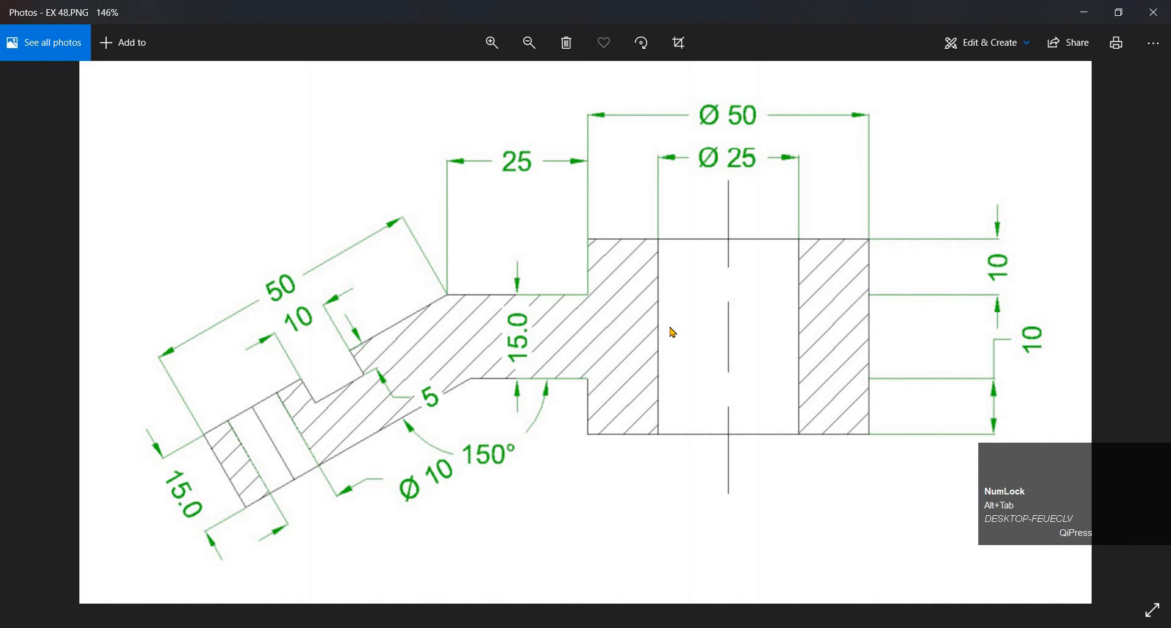
{"action": "key", "text": "alt+Tab"}
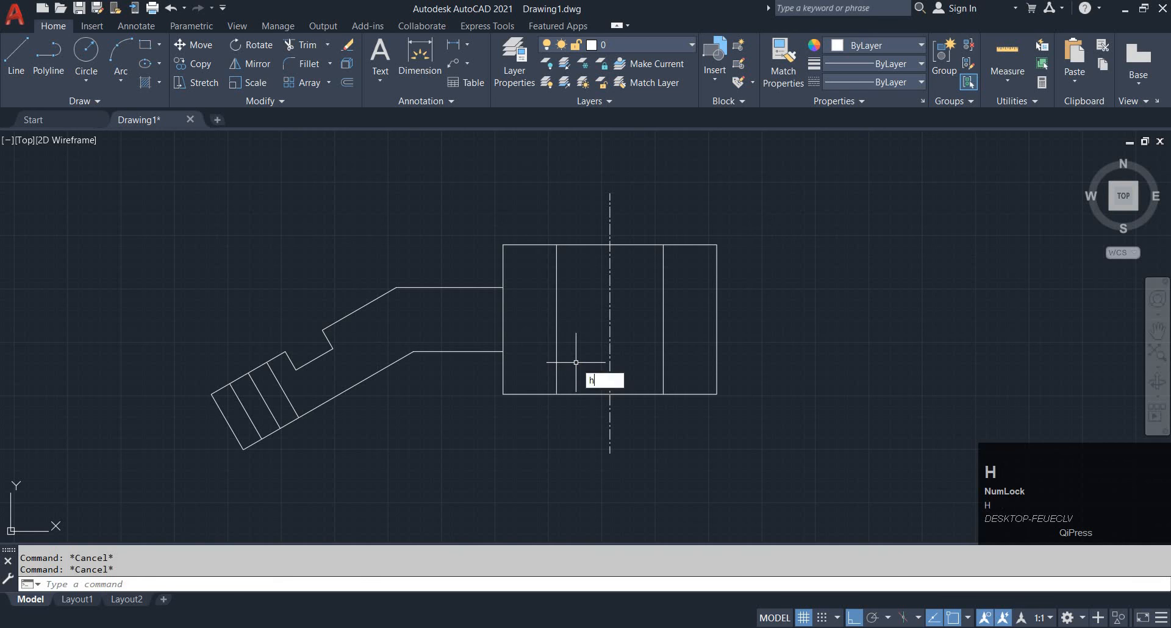
Start a hatch covering the neck and arm, both hub walls and the arm's end piece beyond the hole, checking the reference image.
{"action": "key", "text": "space"}
{"action": "left_click", "coordinate": [434, 319]}
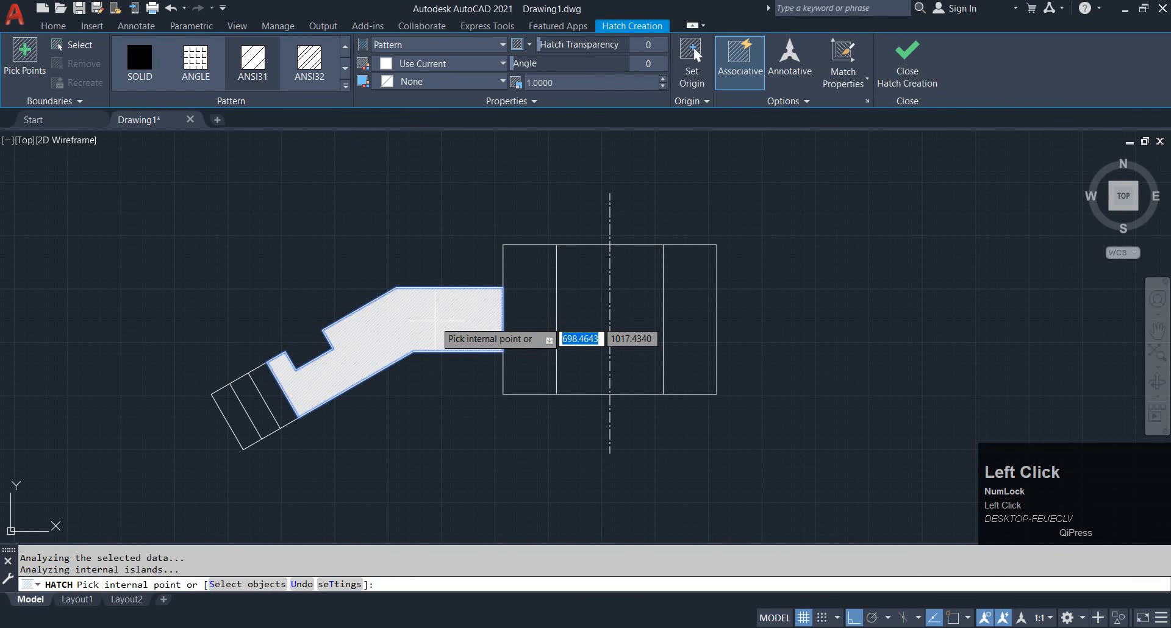
{"action": "left_click", "coordinate": [696, 312]}
{"action": "left_click", "coordinate": [534, 322]}
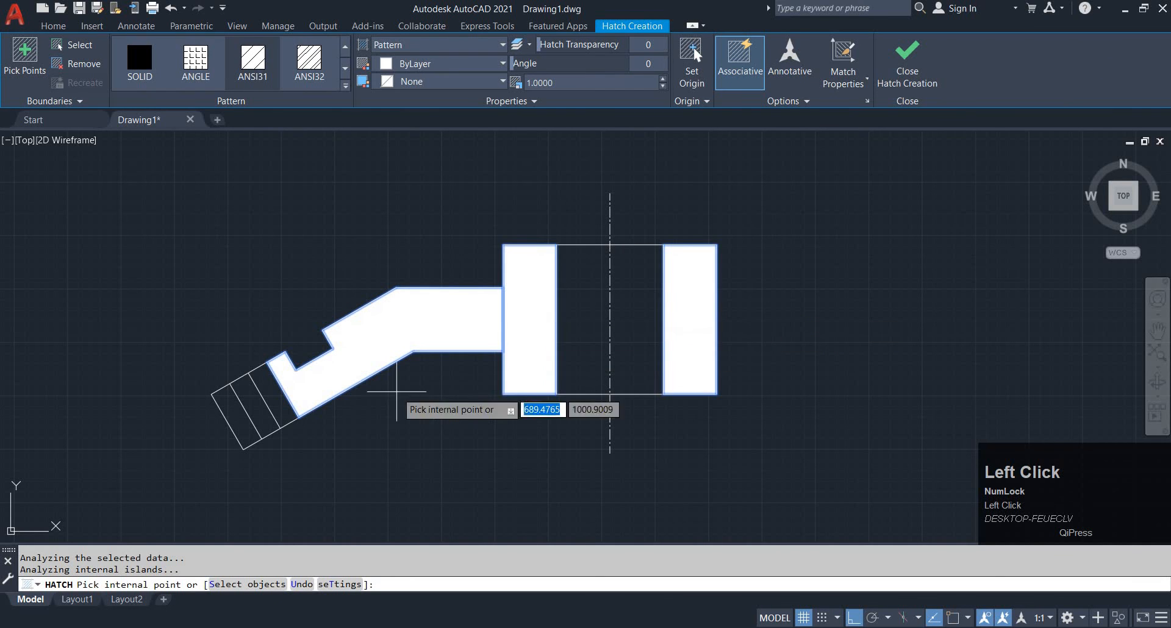
{"action": "left_click", "coordinate": [242, 433]}
{"action": "key", "text": "alt+Tab"}
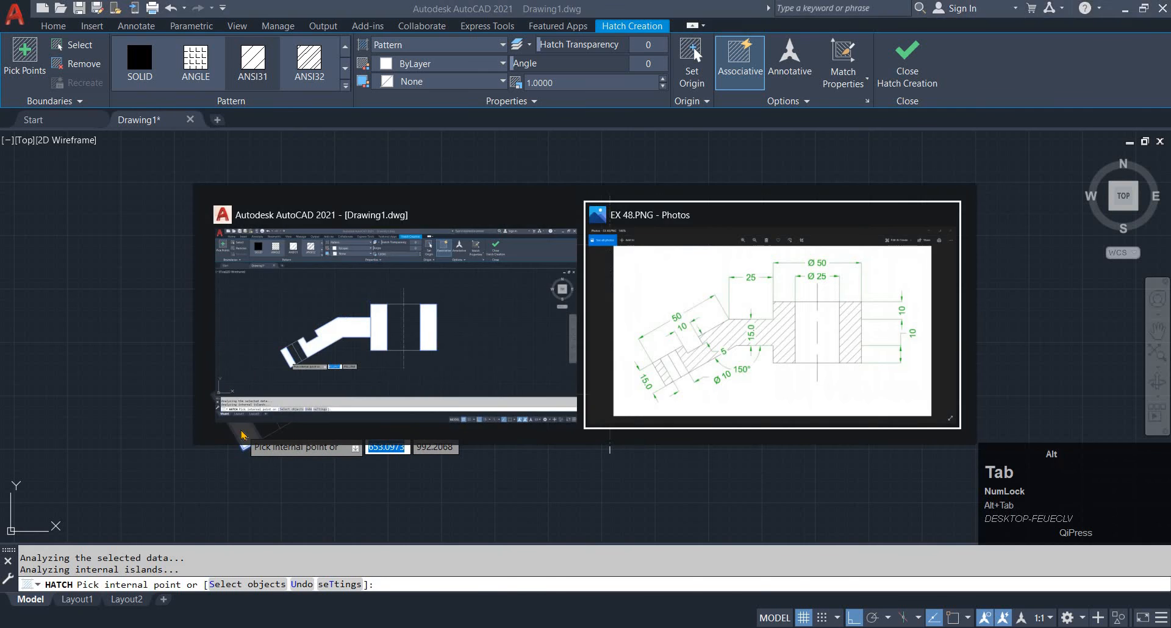
{"action": "key", "text": "alt+Tab"}
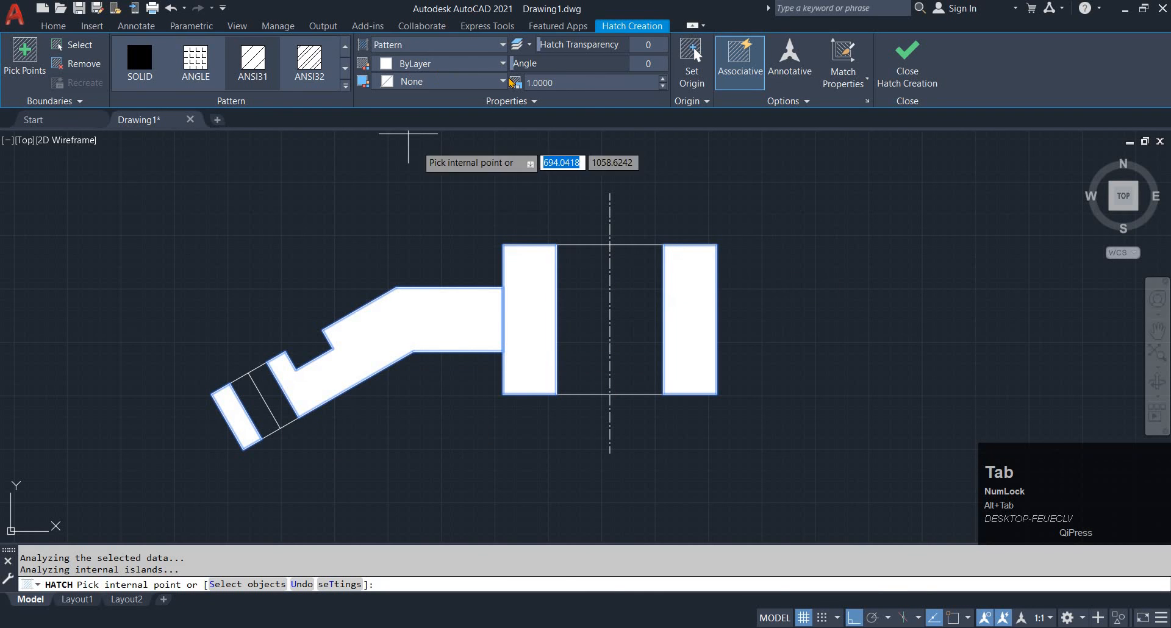
Set the hatch pattern scale to 26 for the picked section areas.
{"action": "left_click", "coordinate": [579, 82]}
{"action": "left_click_drag", "start_coordinate": [579, 83], "coordinate": [493, 84]}
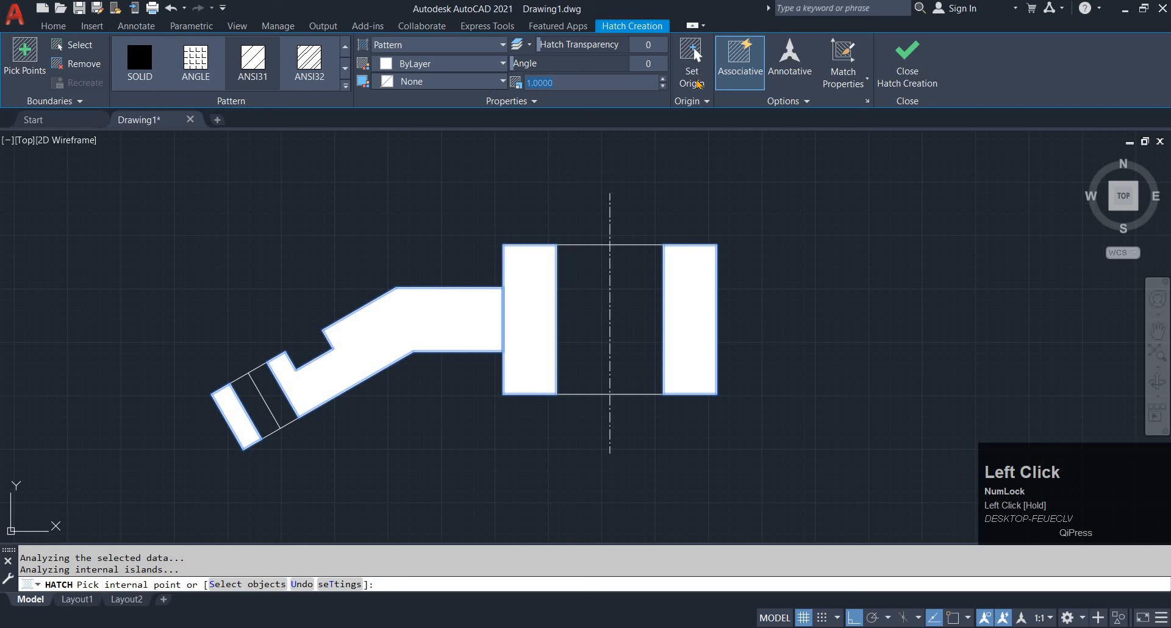
{"action": "left_click", "coordinate": [664, 79]}
{"action": "left_click_drag", "start_coordinate": [663, 79], "coordinate": [663, 81]}
{"action": "scroll", "coordinate": [606, 262], "scroll_direction": "up", "scroll_amount": 2}
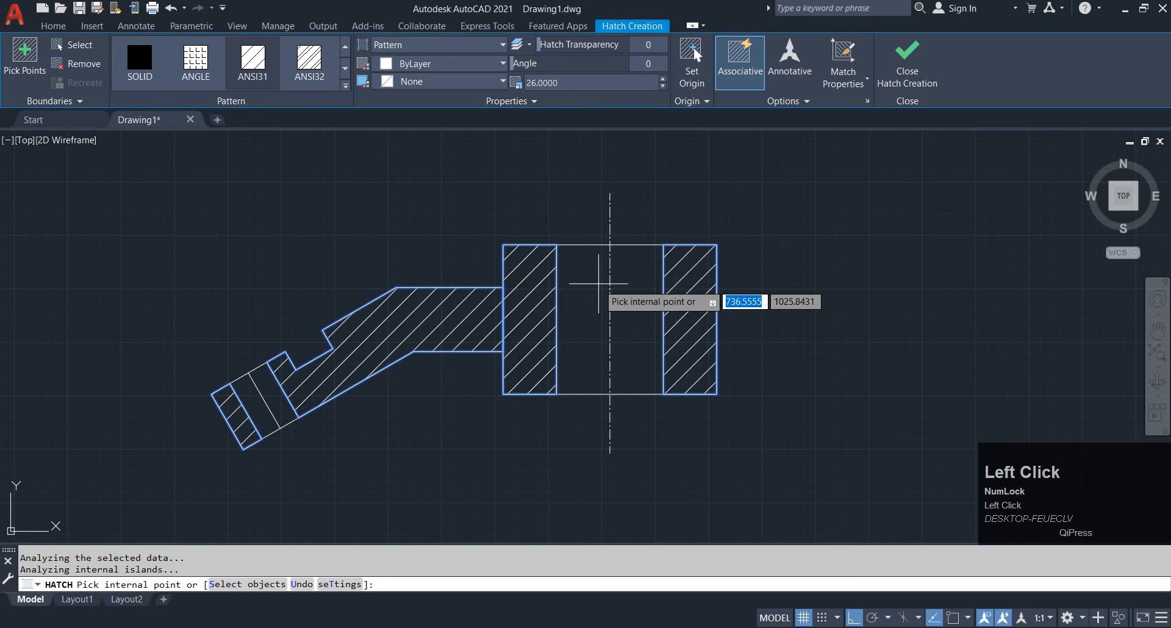
{"action": "mouse_move", "coordinate": [643, 246]}
{"action": "middle_mouse_down"}
{"action": "mouse_move", "coordinate": [668, 240]}
{"action": "mouse_move", "coordinate": [659, 250]}
{"action": "middle_mouse_up"}
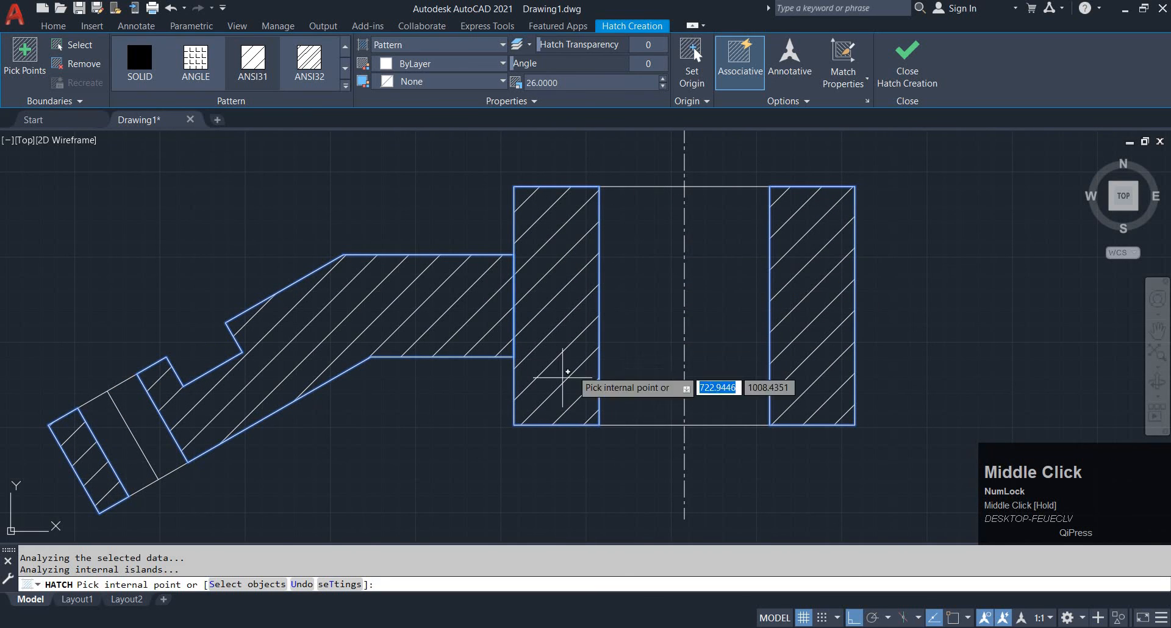
Compare the hatching with the reference image, try a hatch angle of 45, and set the angle back to 0.
{"action": "left_click", "coordinate": [522, 626]}
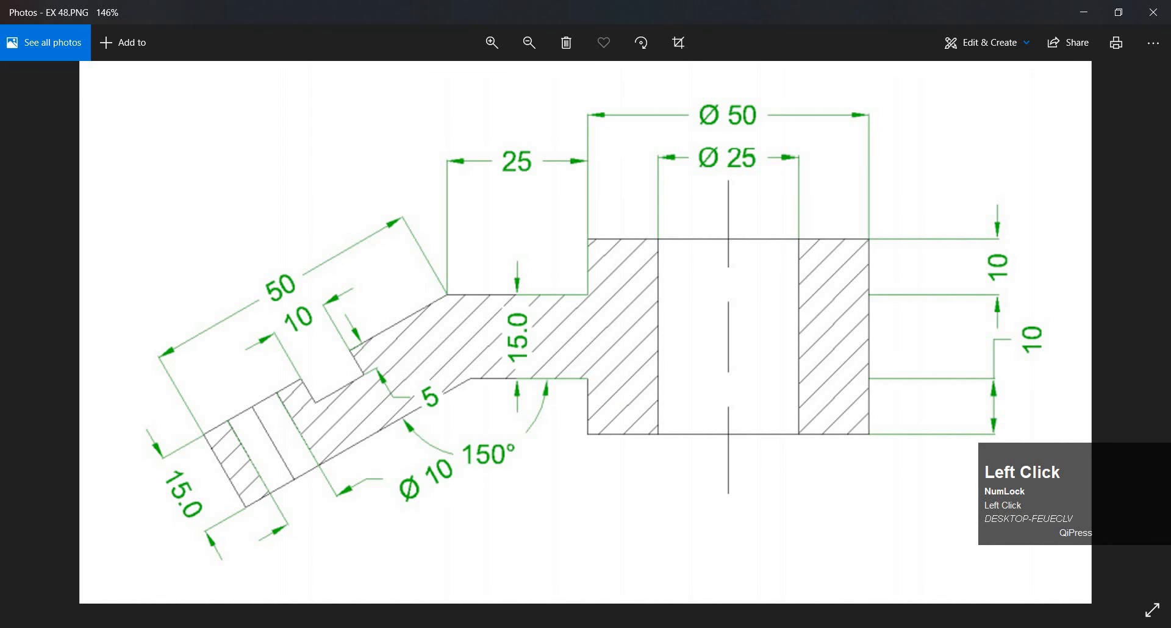
{"action": "left_click", "coordinate": [522, 627]}
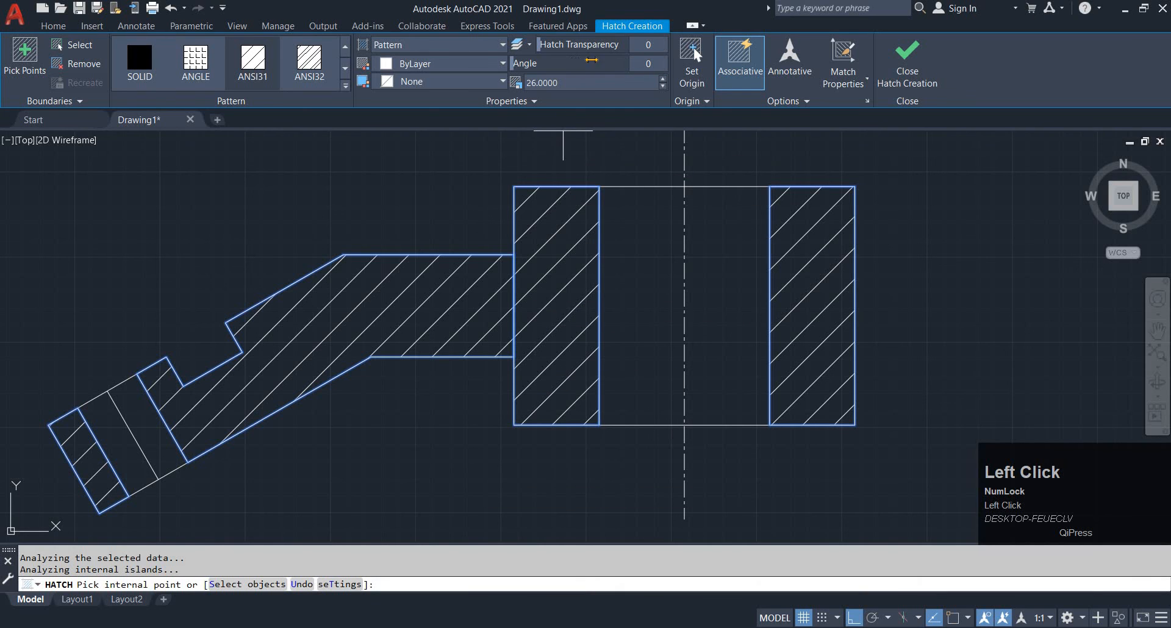
{"action": "type", "text": "45"}
{"action": "key", "text": "Return"}
{"action": "left_click", "coordinate": [647, 67]}
{"action": "type", "text": "0"}
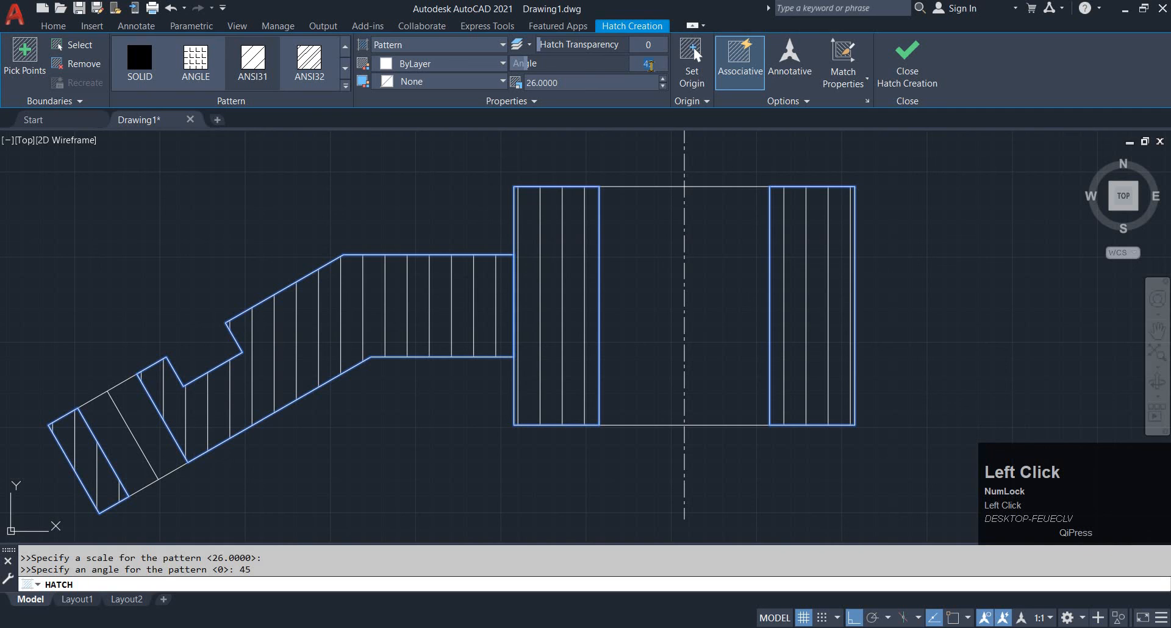
{"action": "key", "text": "Return"}
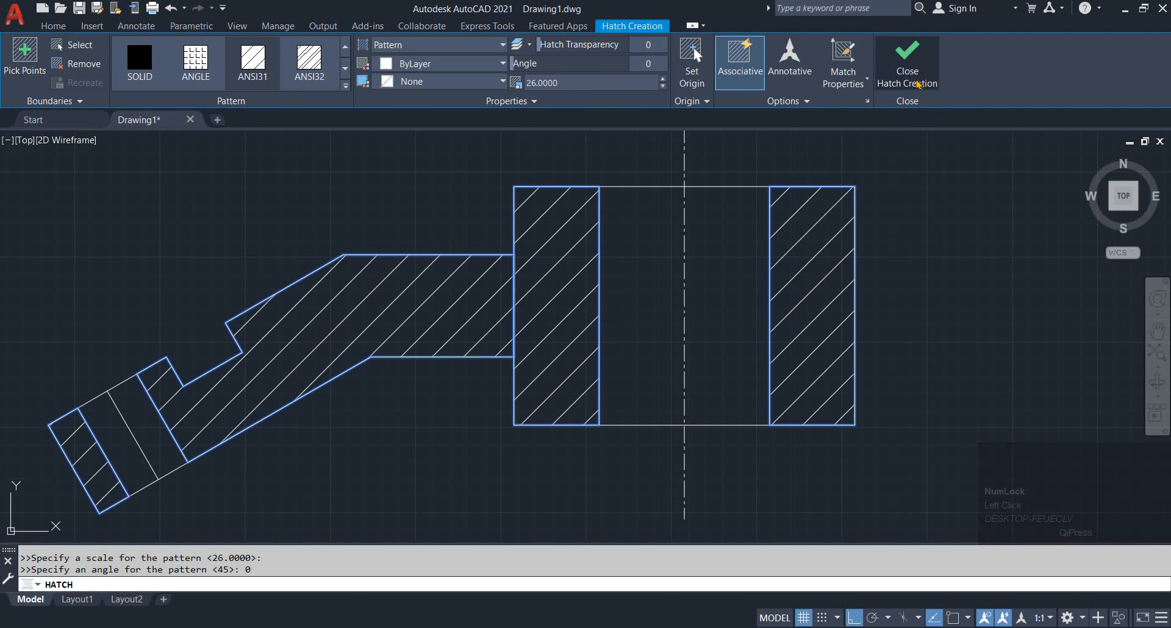
Finish the section hatch of the bracket and leave hatch creation.
{"action": "left_click", "coordinate": [907, 61]}
{"action": "scroll", "coordinate": [719, 257], "scroll_direction": "down", "scroll_amount": 5}
{"action": "mouse_move", "coordinate": [734, 277]}
{"action": "middle_mouse_down"}
{"action": "mouse_move", "coordinate": [666, 311]}
{"action": "mouse_move", "coordinate": [690, 330]}
{"action": "middle_mouse_up"}
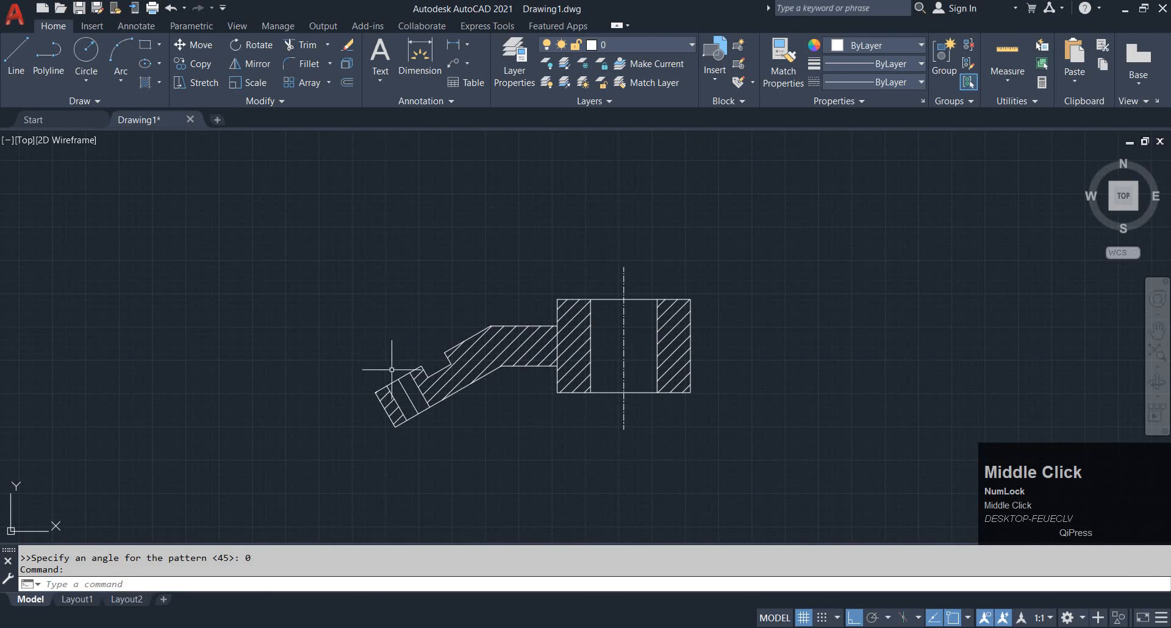